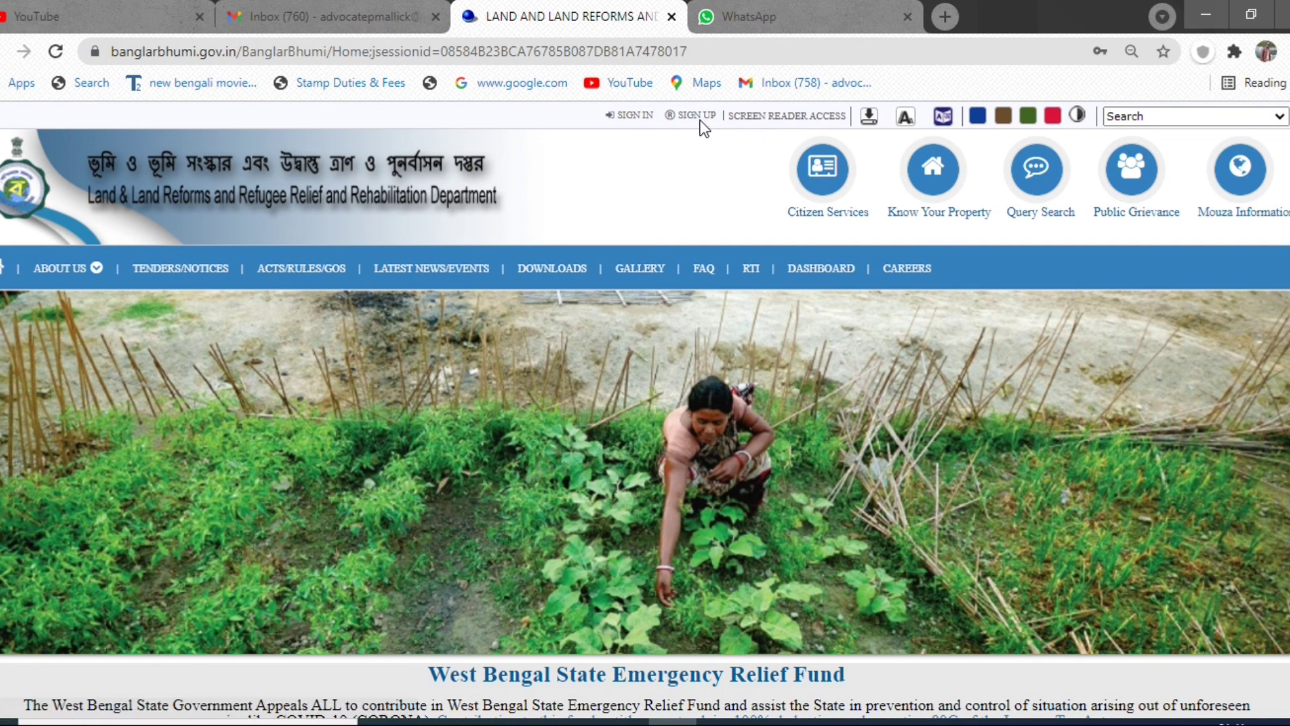
# Step: Open Citizen Services from the Banglarbhumi home page to reach the login prompt
pyautogui.click(832, 180)
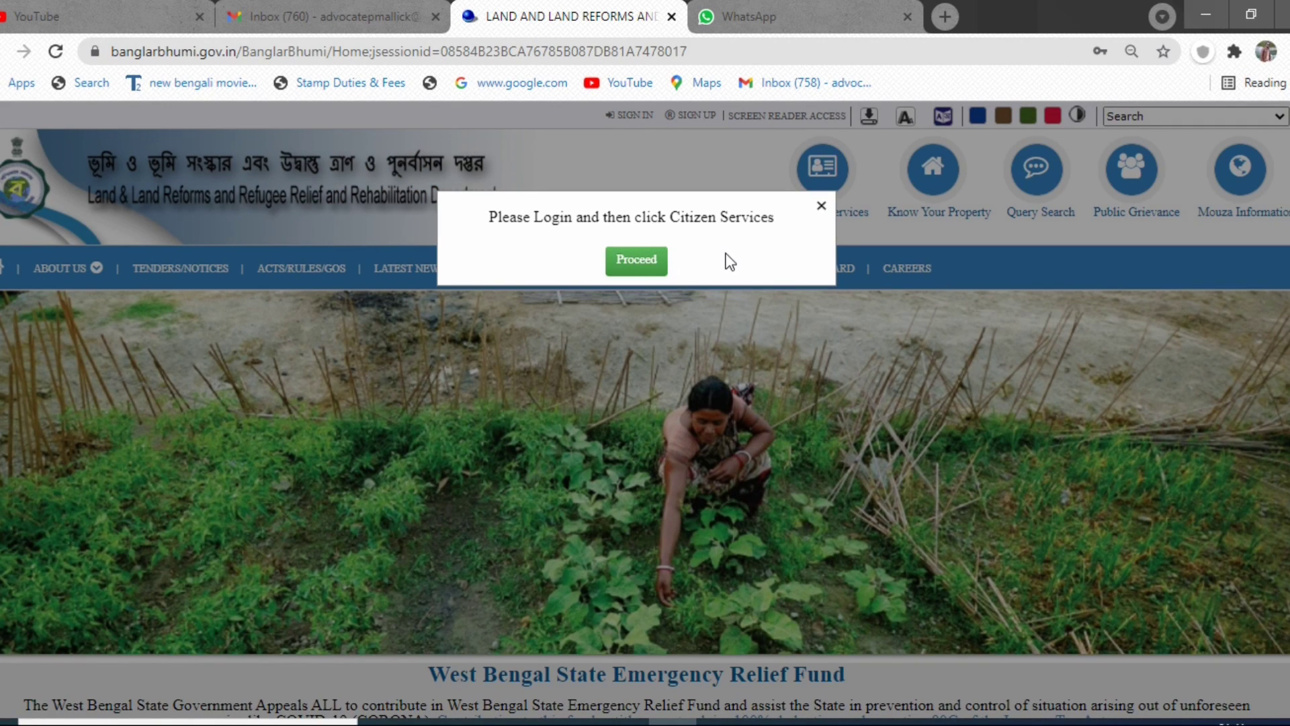
# Step: Proceed to the login form, enter the captcha and log in to the citizen account
pyautogui.click(636, 260)
pyautogui.click(582, 374)
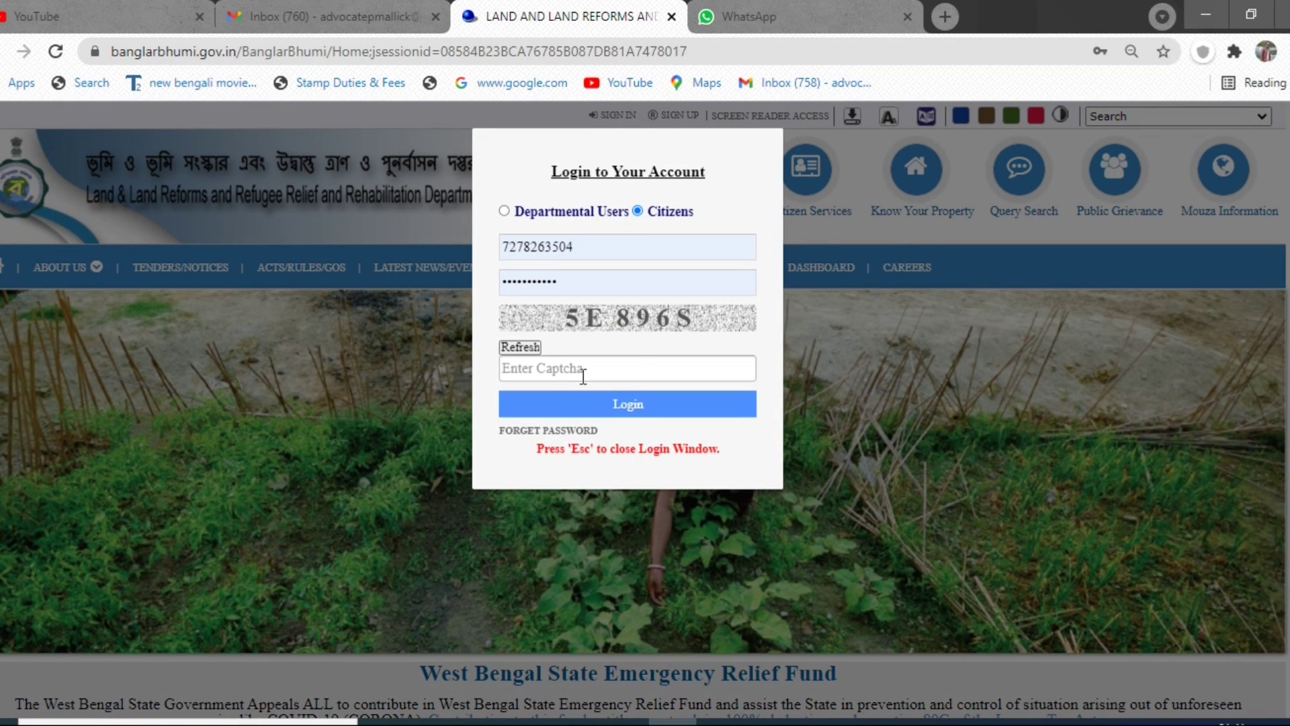
pyautogui.write('5')
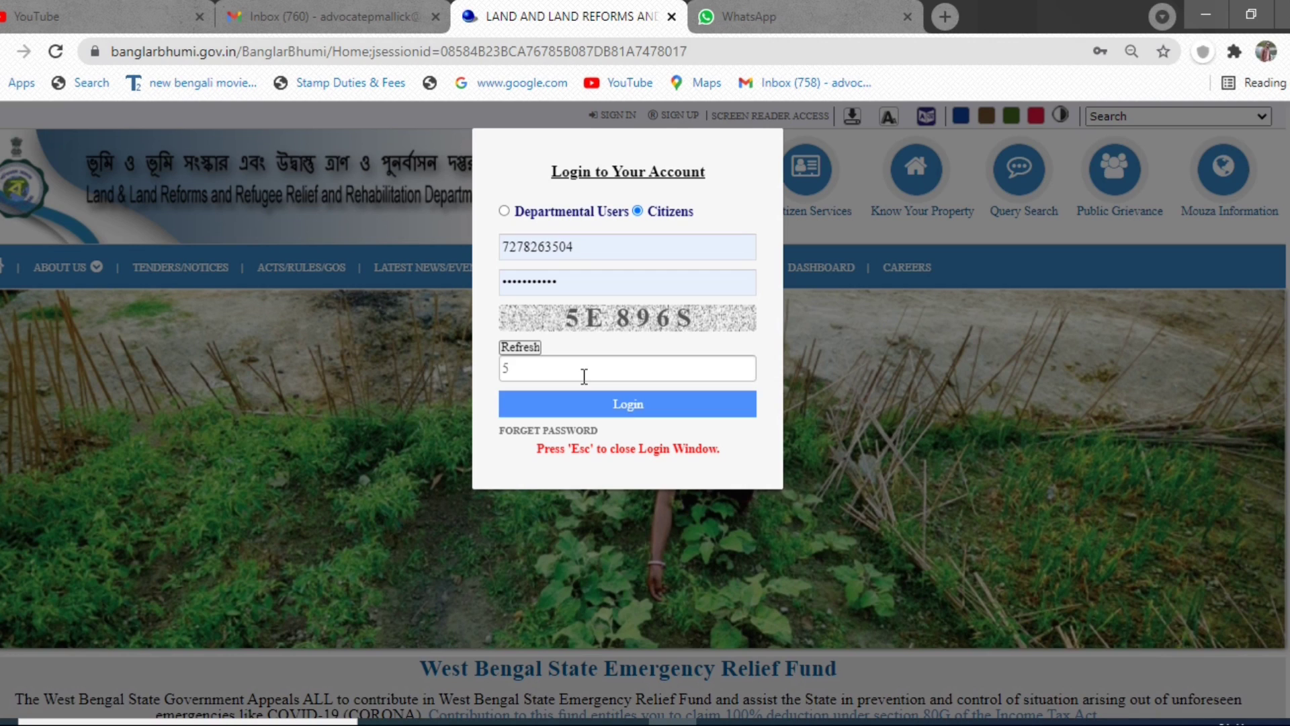
pyautogui.write('E896S')
pyautogui.click(640, 406)
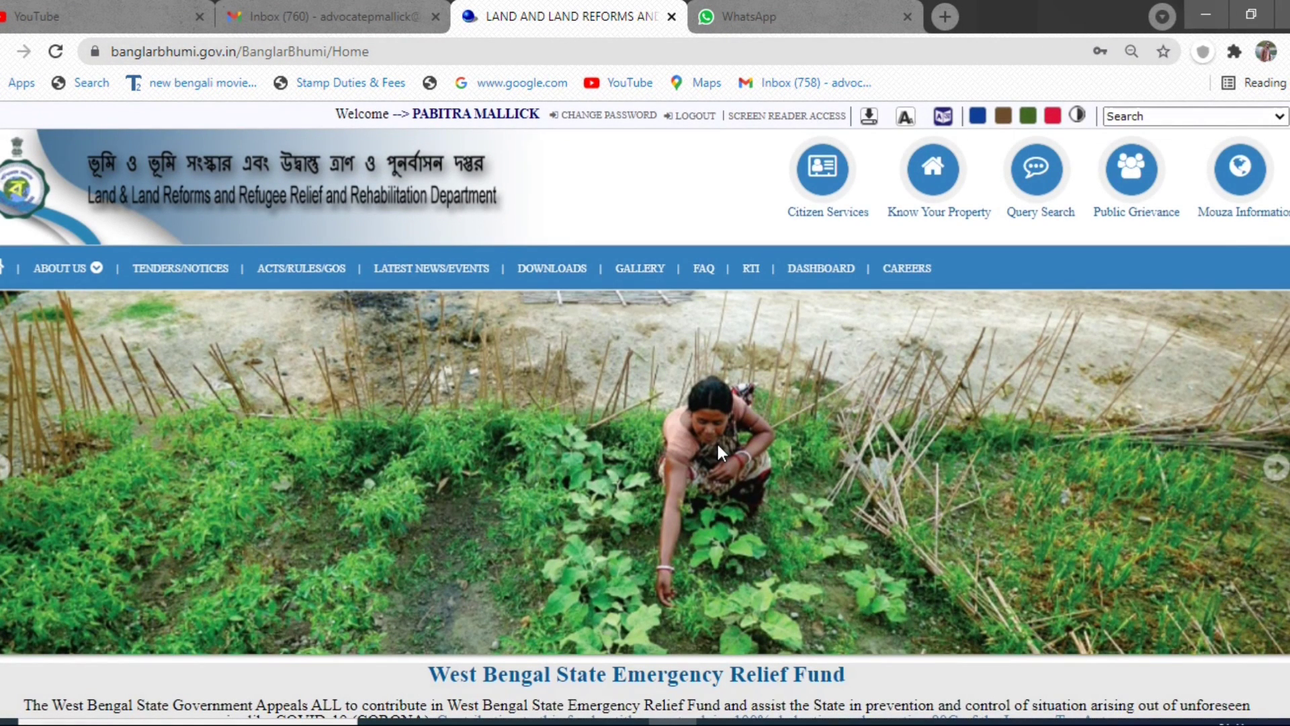
# Step: Open Mutation Application under Citizen Services > Online Application, then reload a fresh form
pyautogui.click(804, 188)
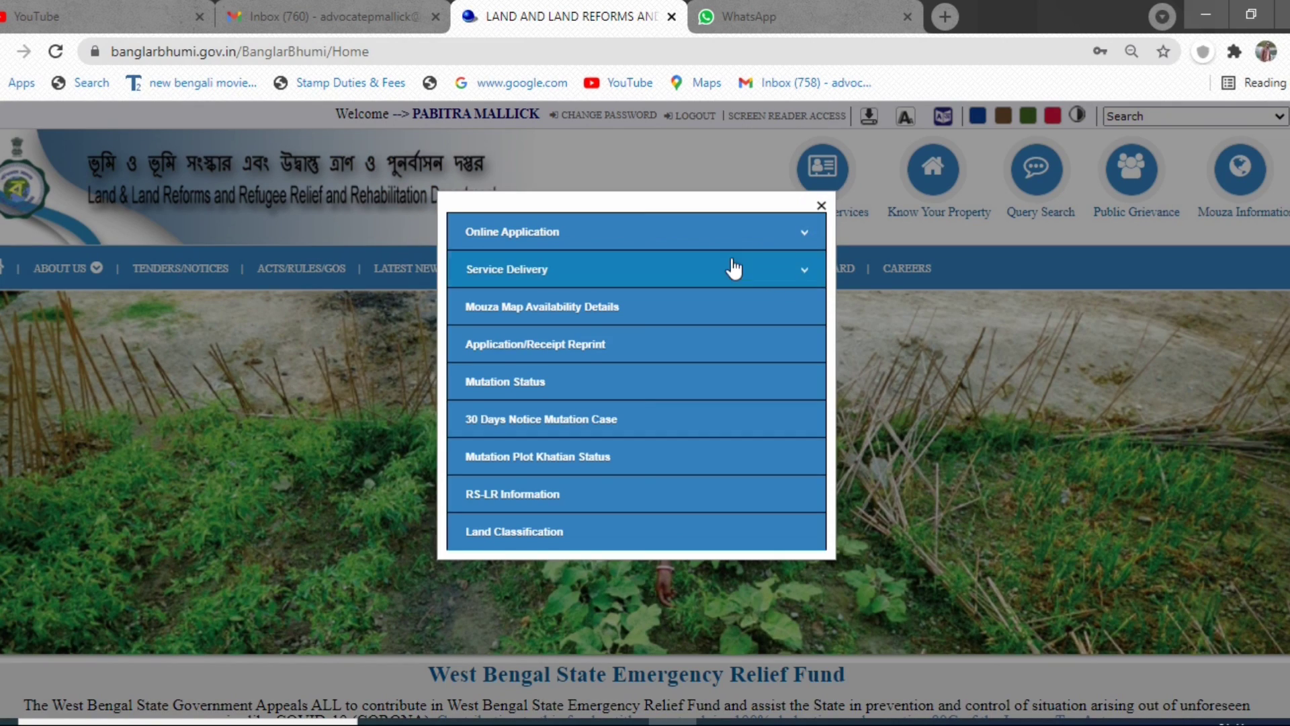
pyautogui.click(809, 237)
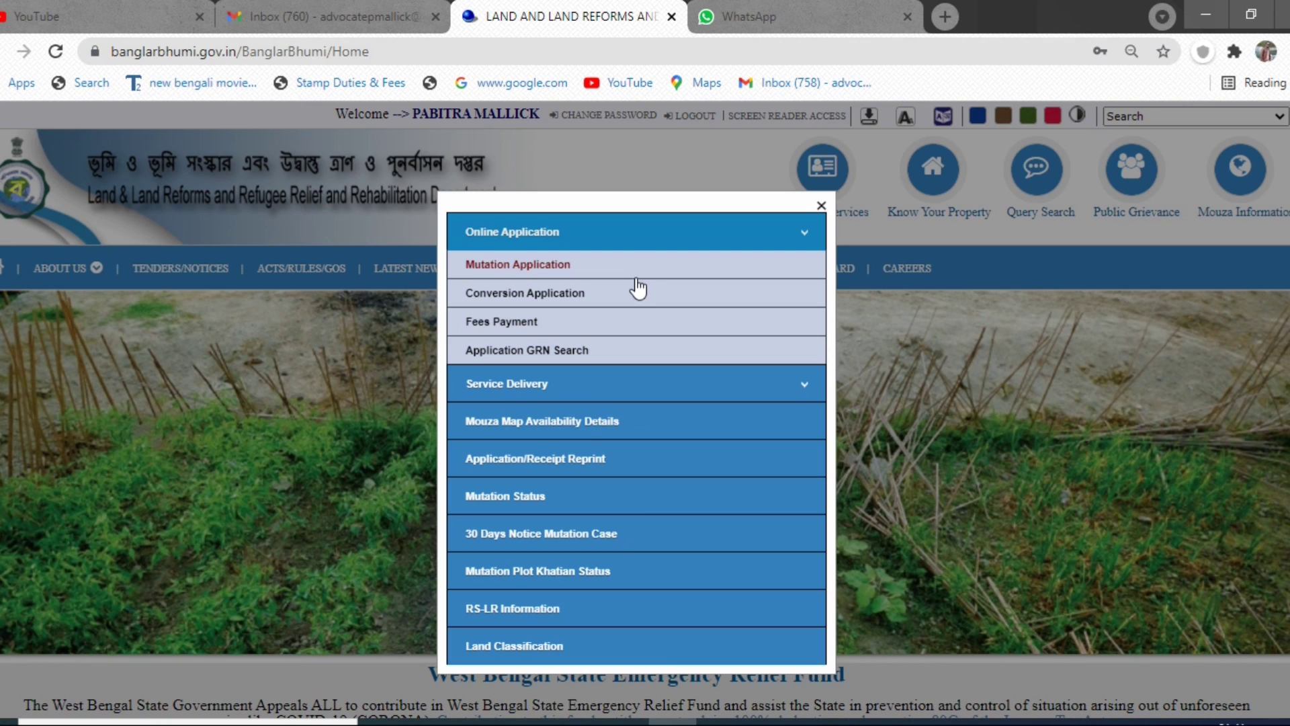
pyautogui.click(530, 269)
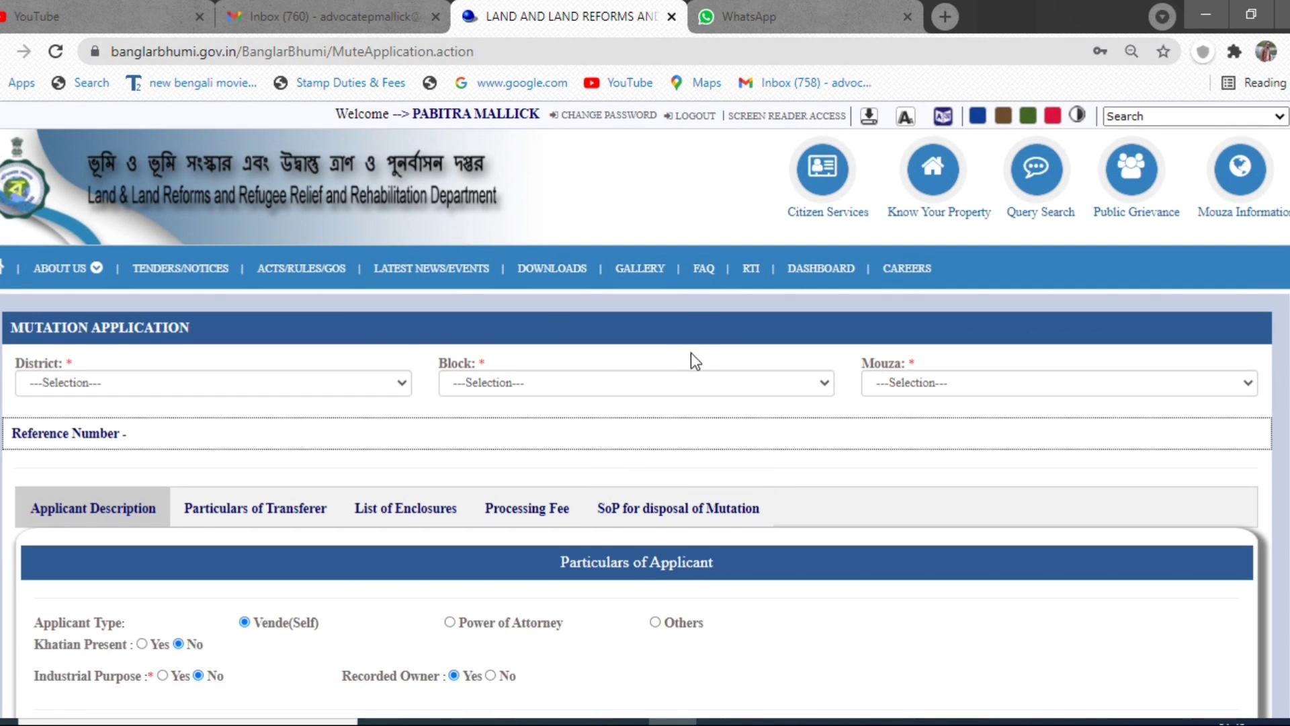
pyautogui.click(817, 193)
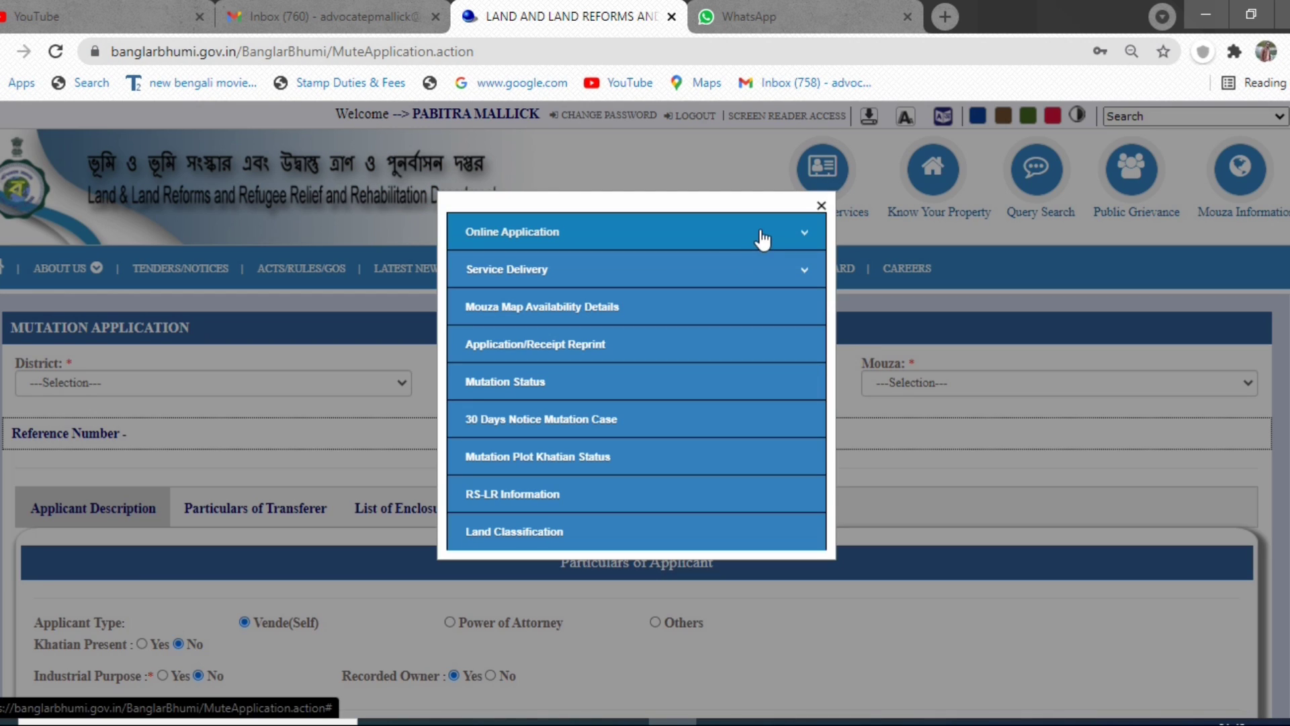
pyautogui.click(763, 239)
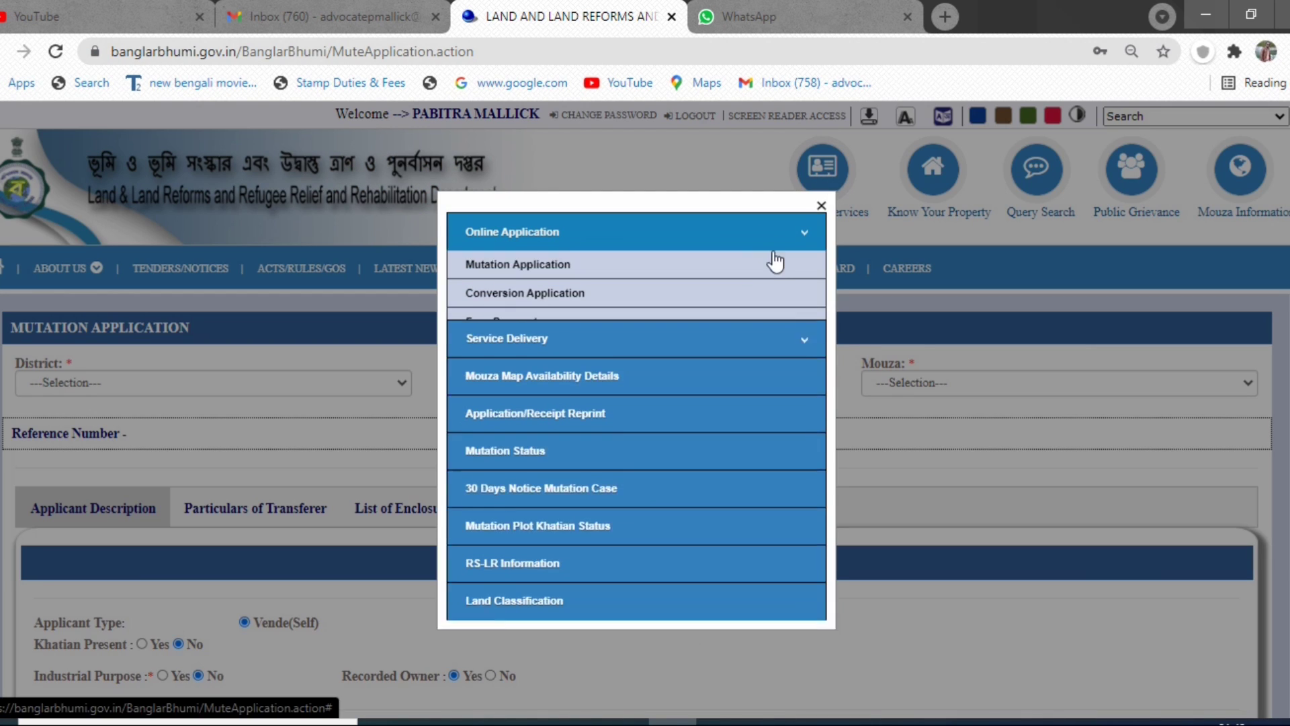
pyautogui.click(536, 269)
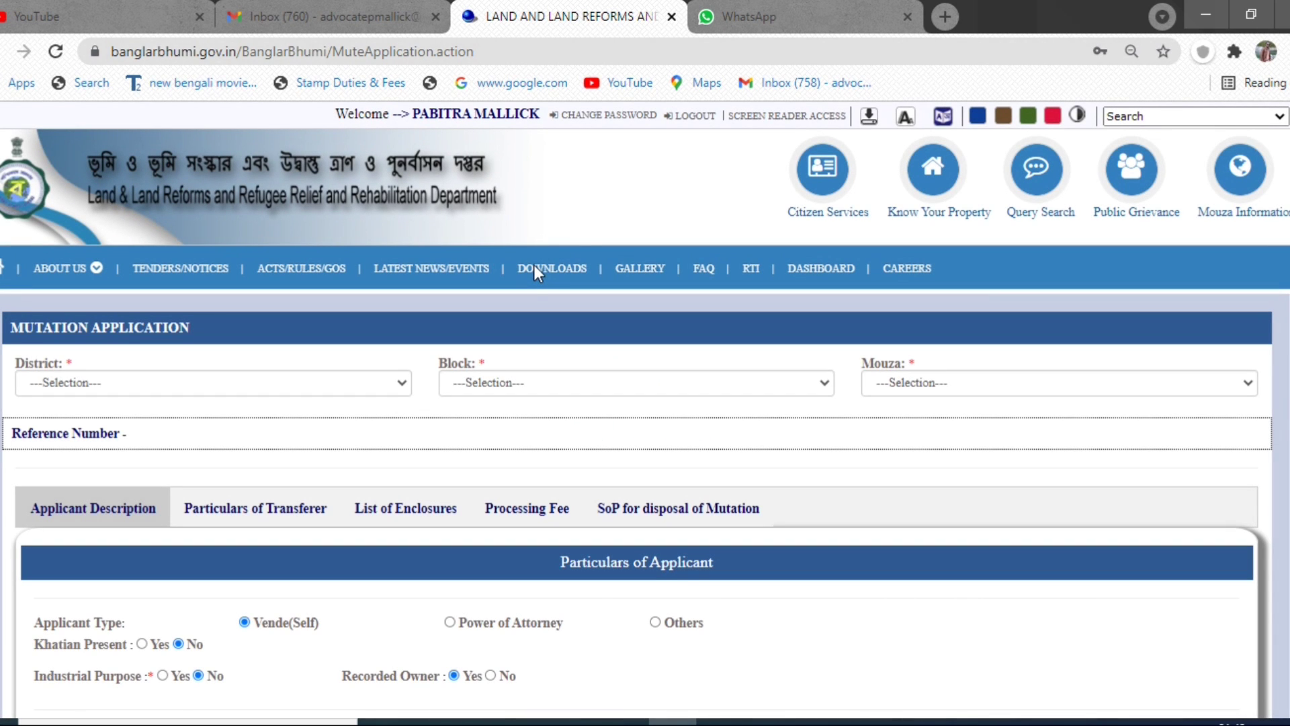
# Step: Choose District [06] হুগলী, Block [09] শ্রীরামপুর and Mouza [010] চাতরা
pyautogui.click(400, 383)
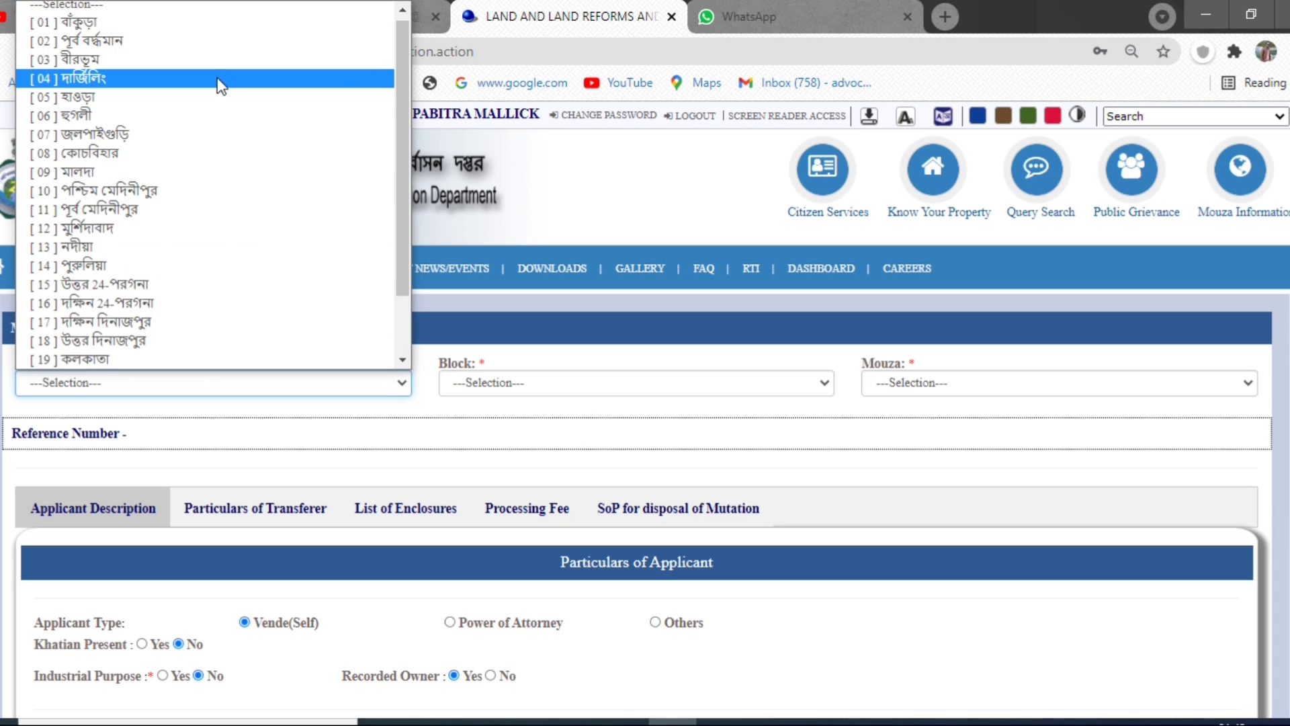
pyautogui.click(201, 120)
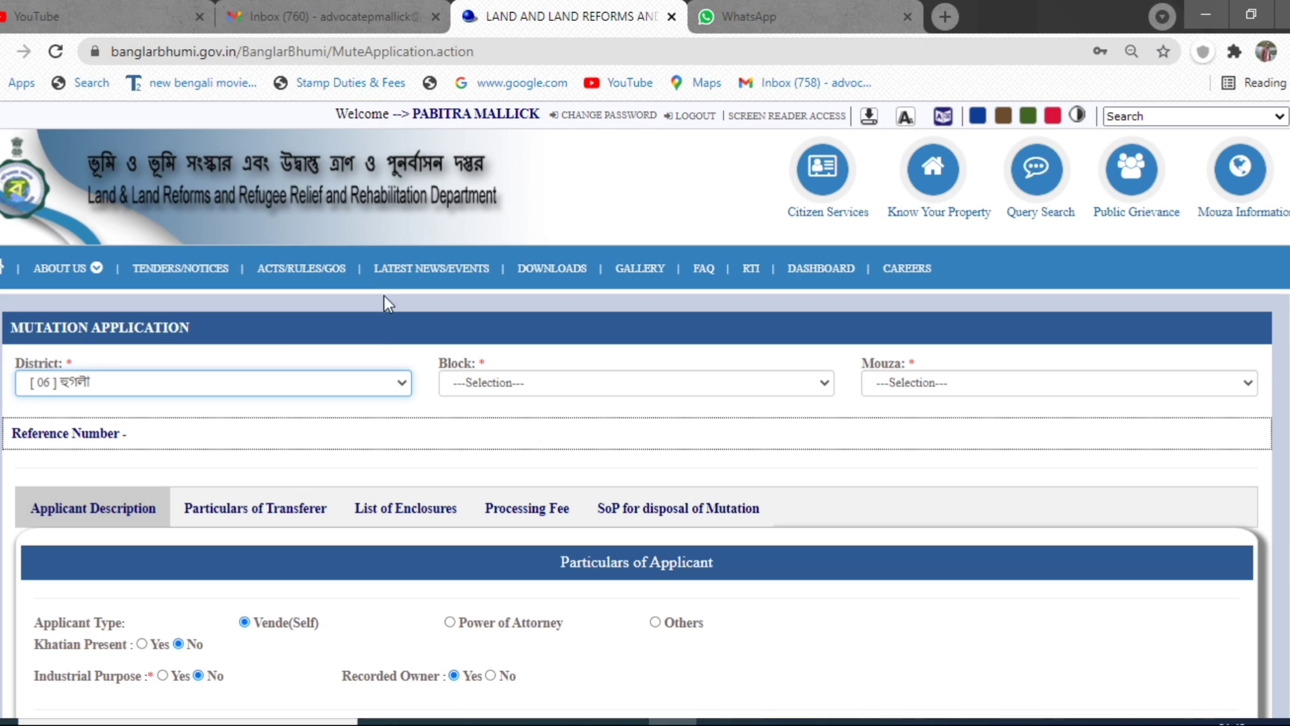
pyautogui.click(546, 388)
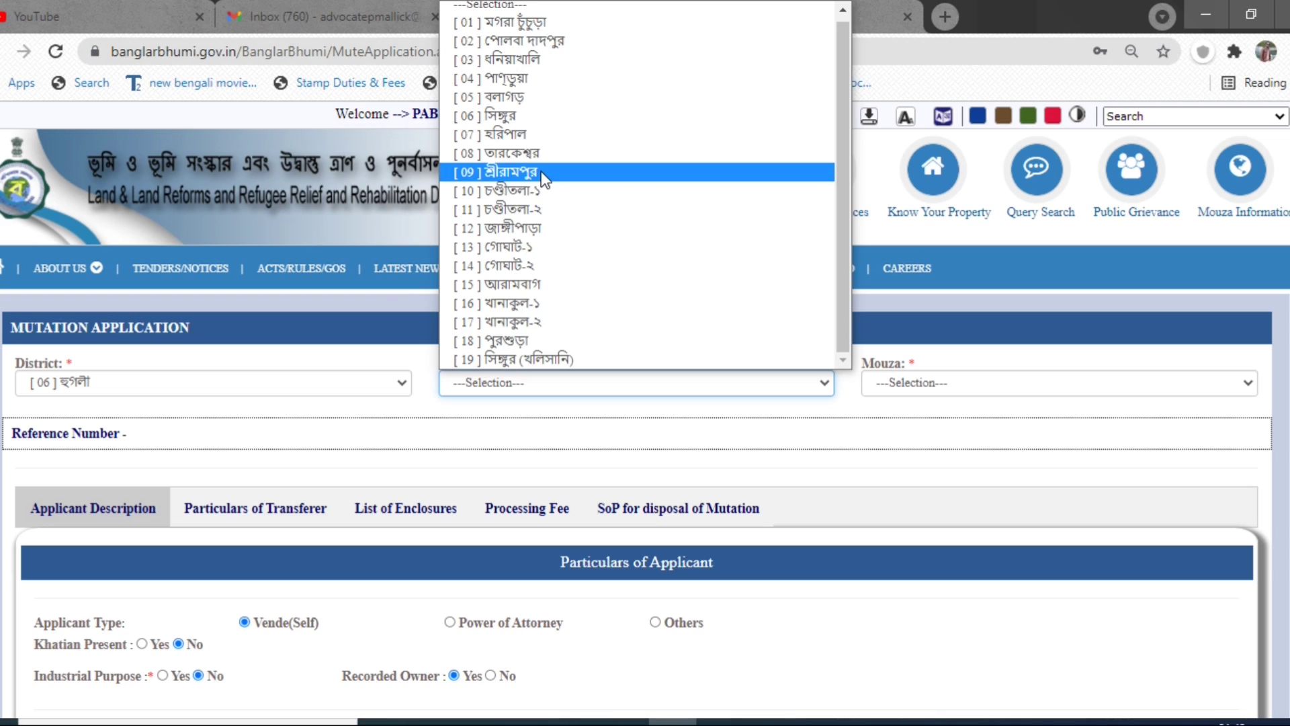
pyautogui.click(541, 173)
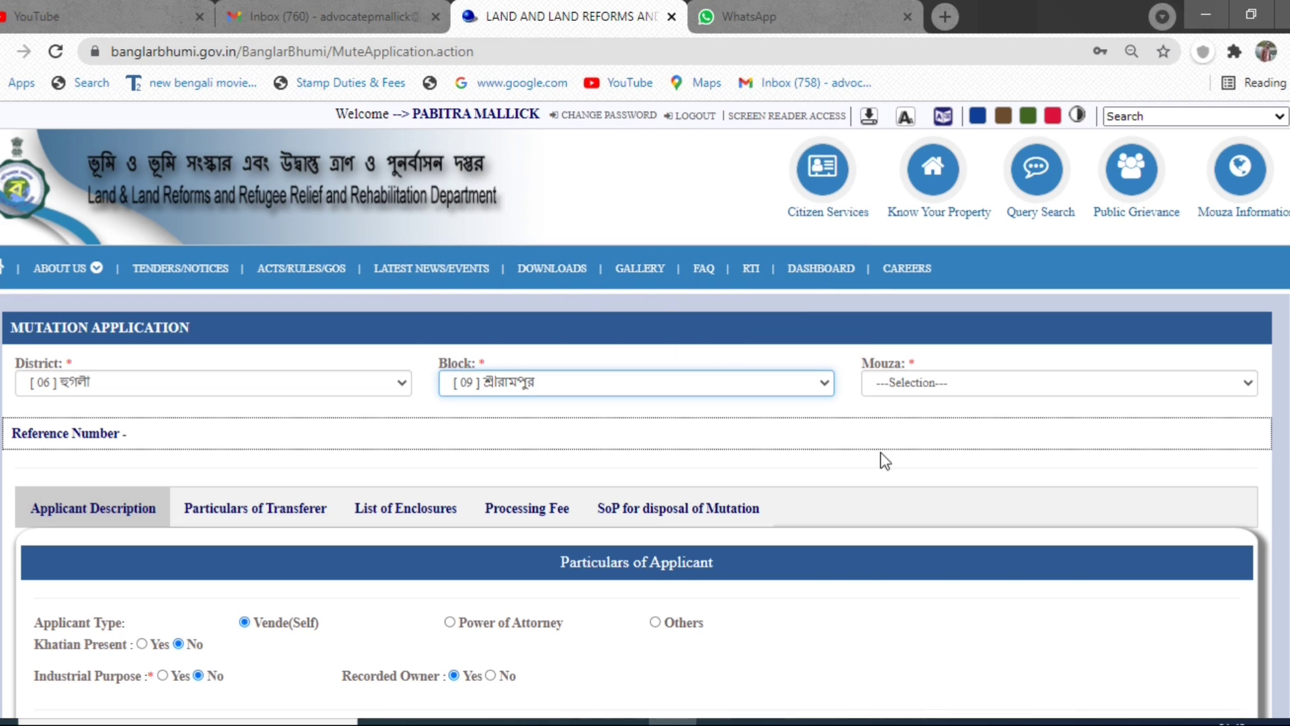
pyautogui.click(940, 385)
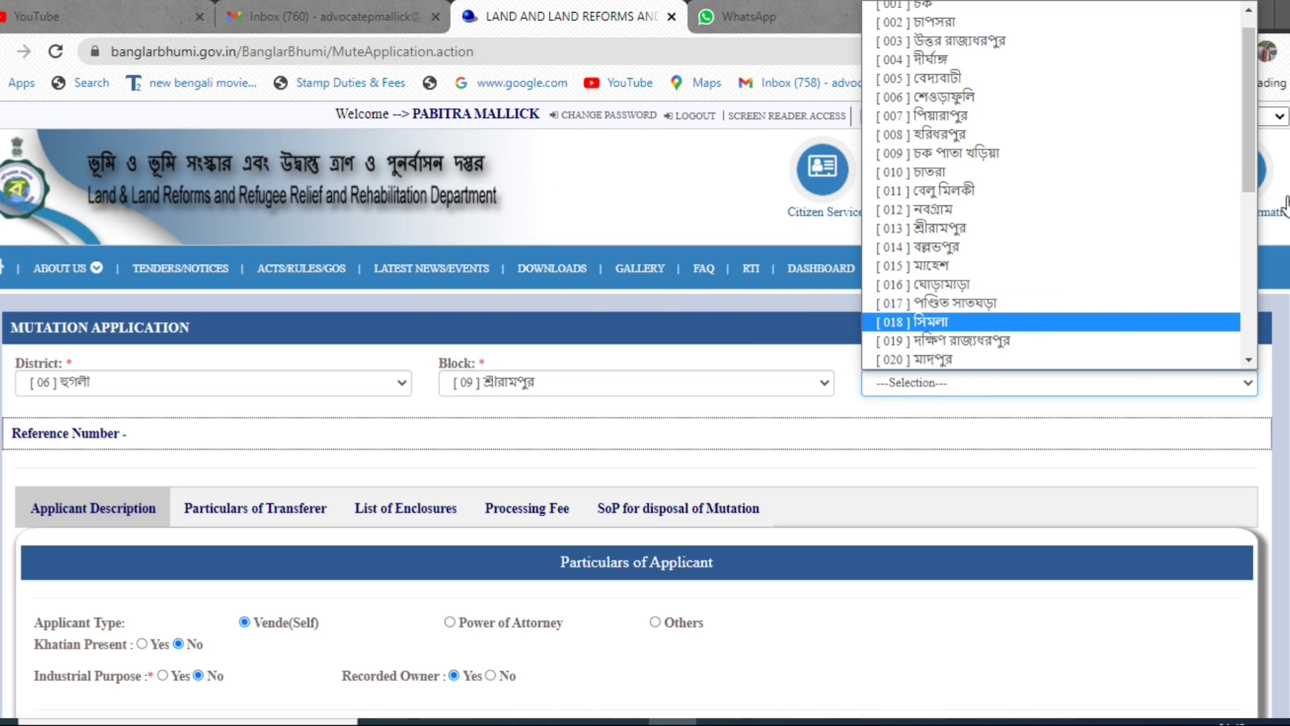
pyautogui.click(946, 172)
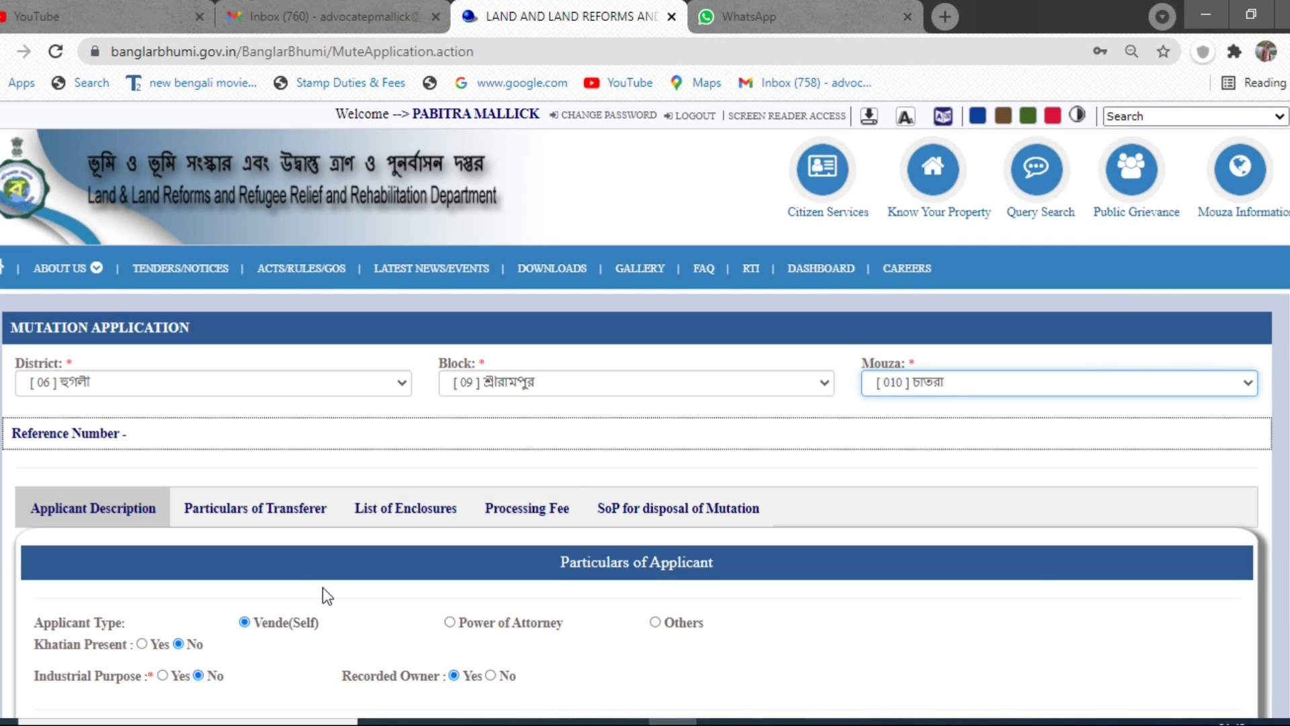
pyautogui.scroll(-3, 323, 596)
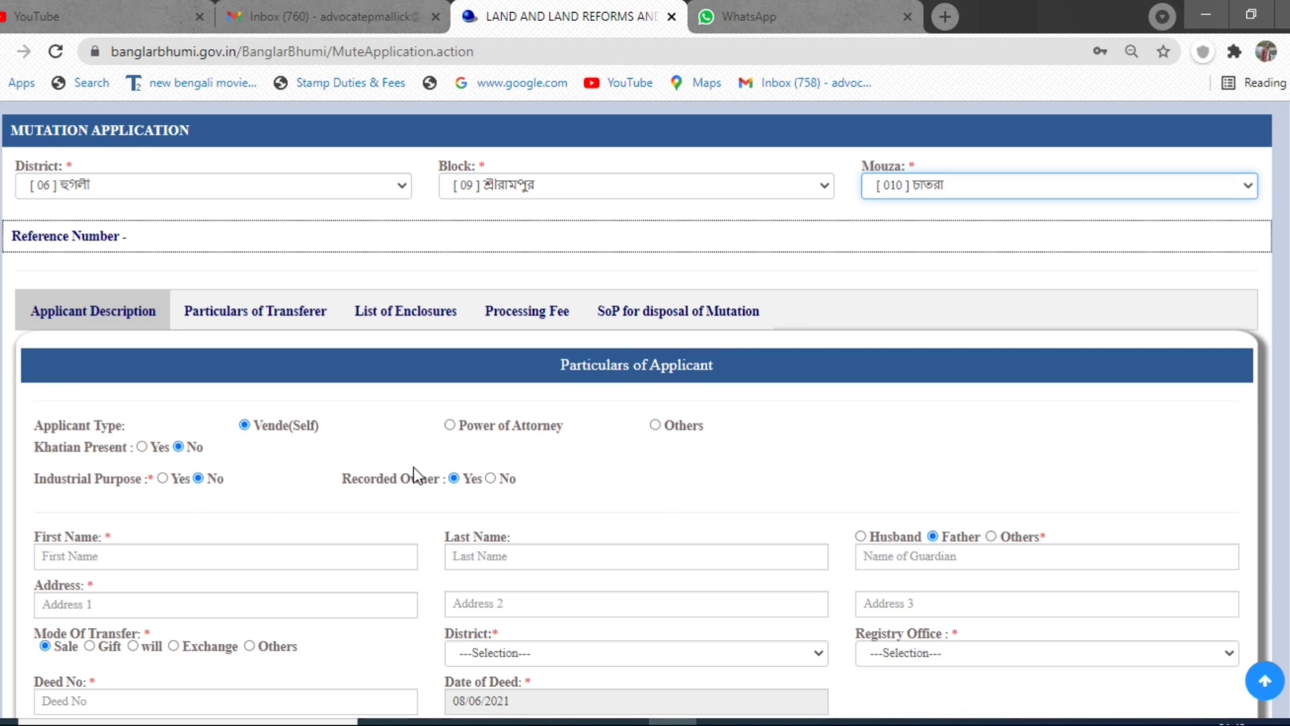
# Step: Keep industrial purpose at No, set Recorded Owner to No, and enter the applicant's first name
pyautogui.click(196, 563)
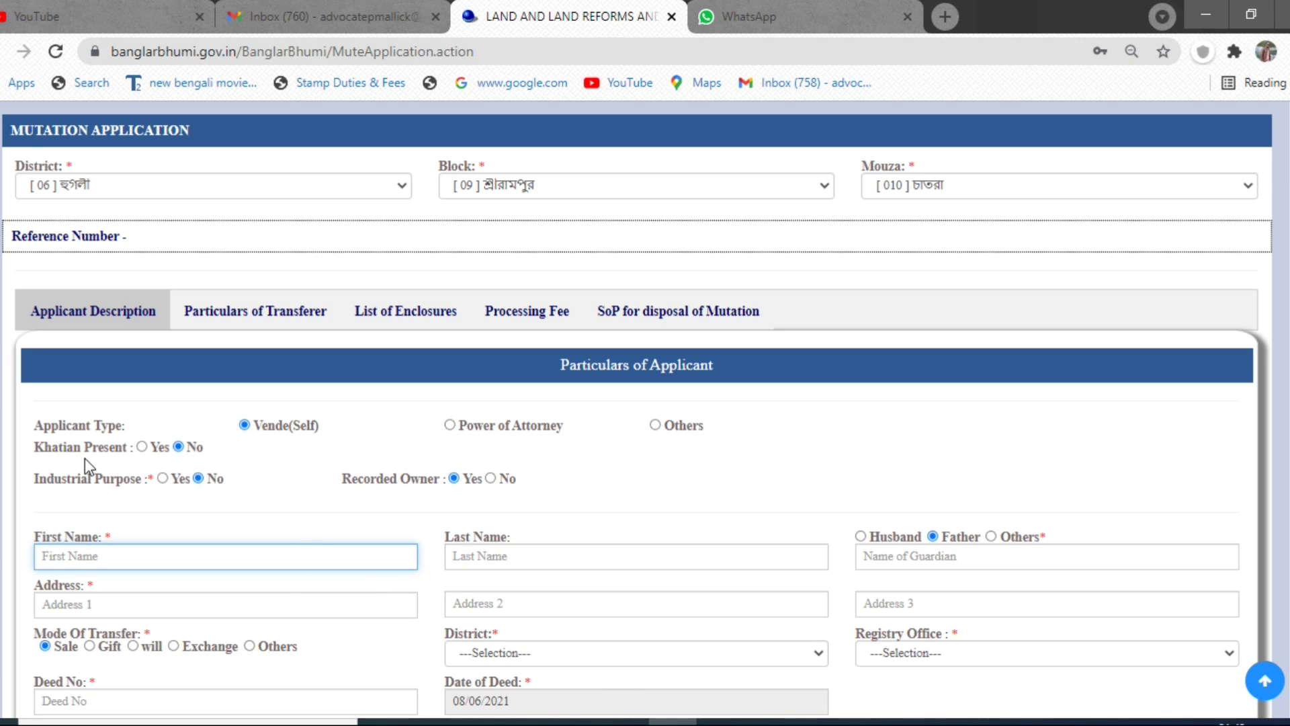
pyautogui.click(198, 478)
pyautogui.click(492, 478)
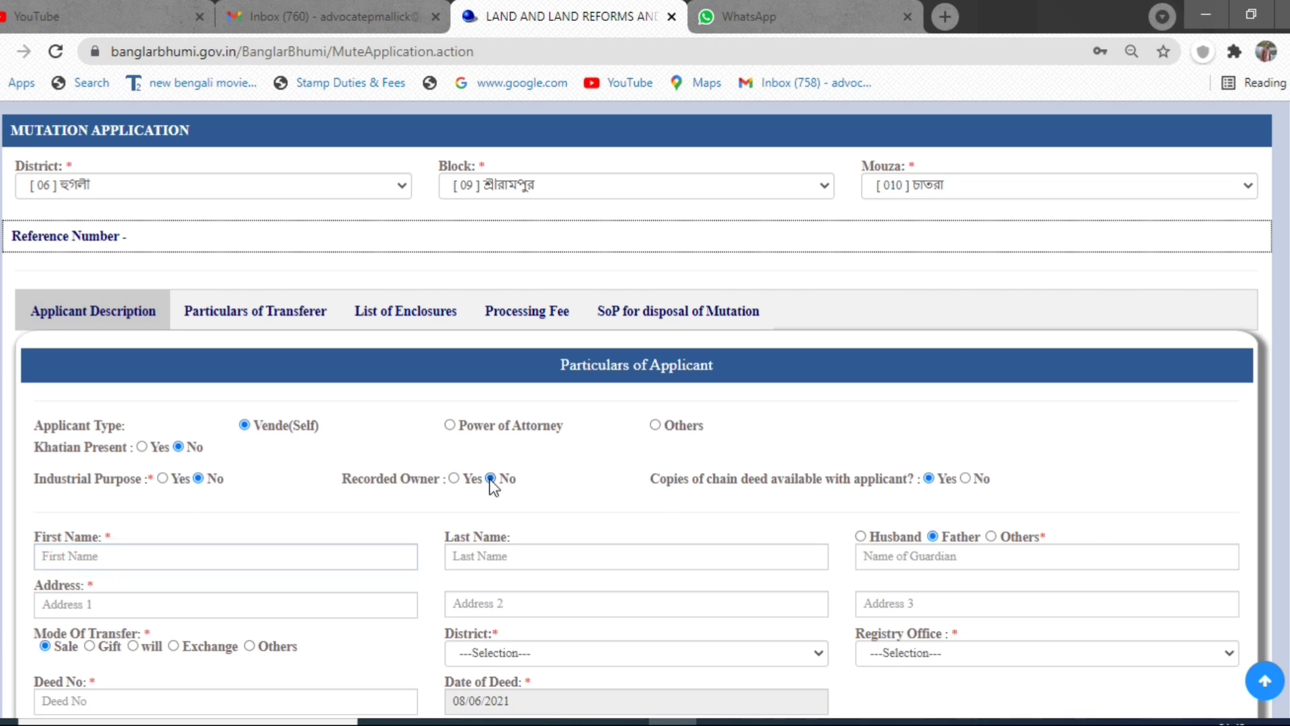
pyautogui.click(366, 560)
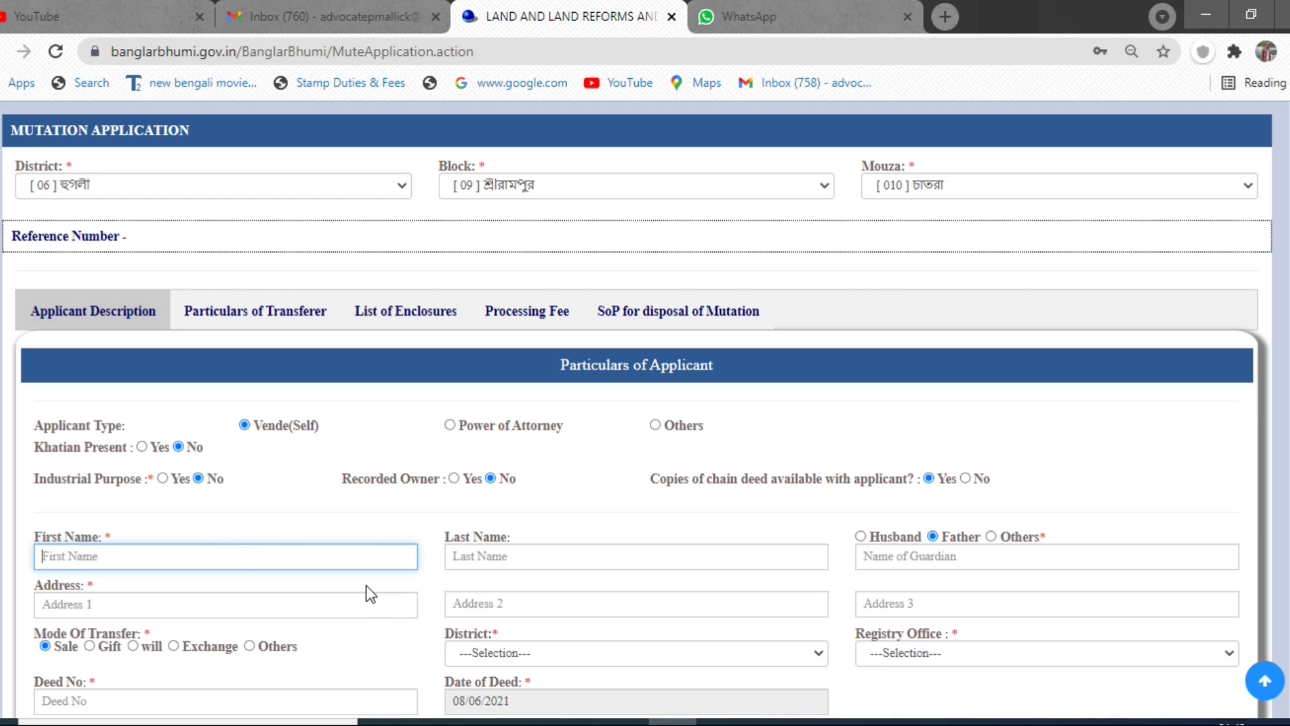
pyautogui.press('Return')
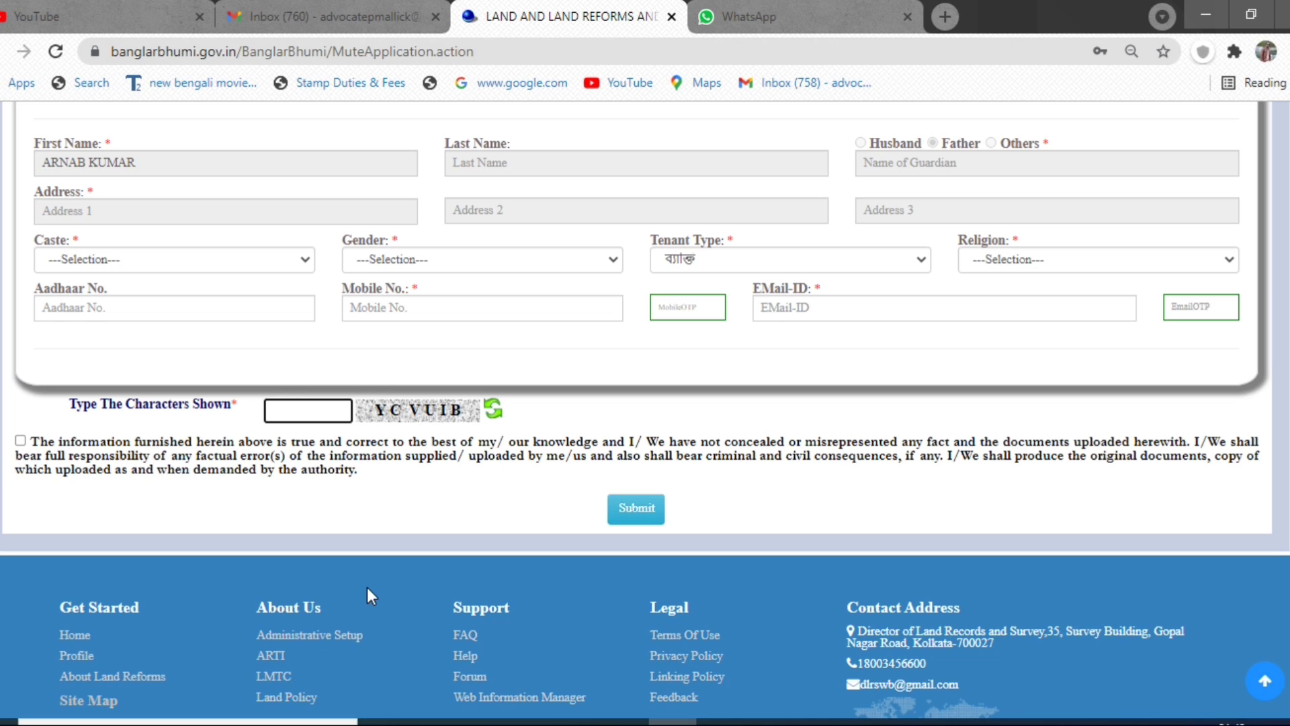
# Step: Enter the applicant's last name and the father's name, correcting a typo
pyautogui.click(538, 162)
pyautogui.scroll(7, 639, 334)
pyautogui.click(531, 348)
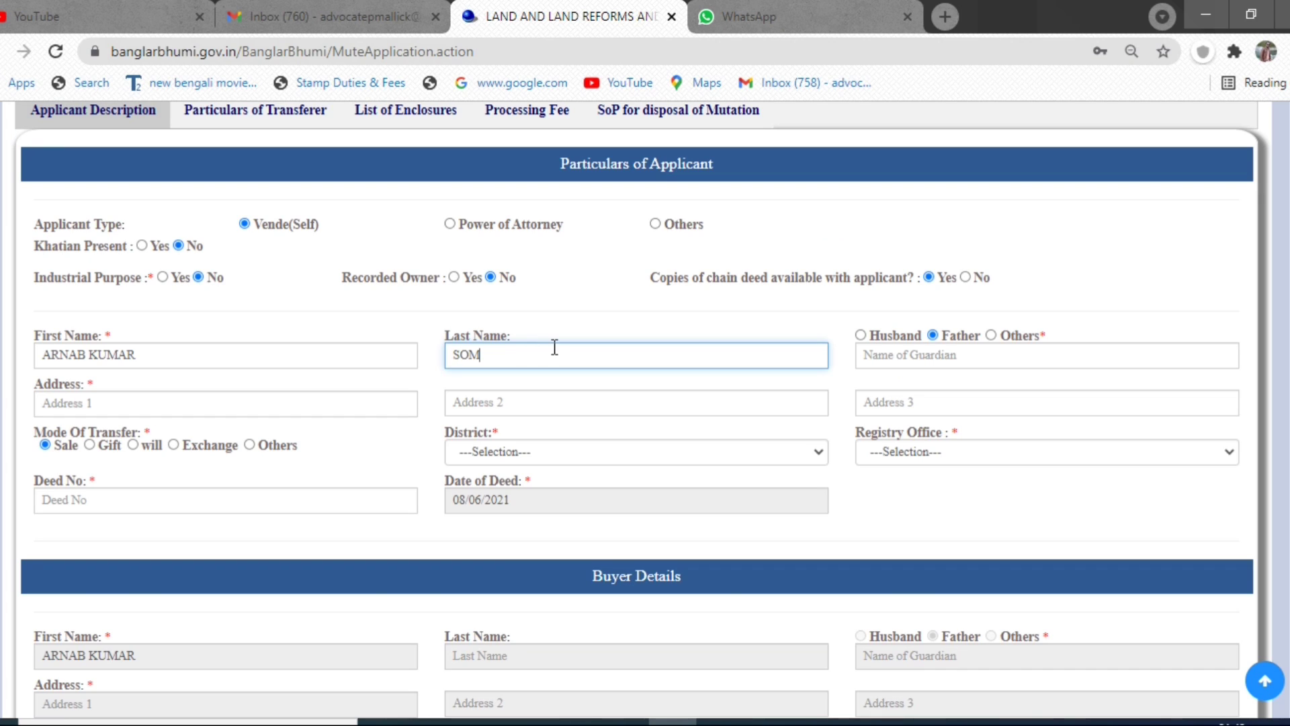
pyautogui.click(897, 354)
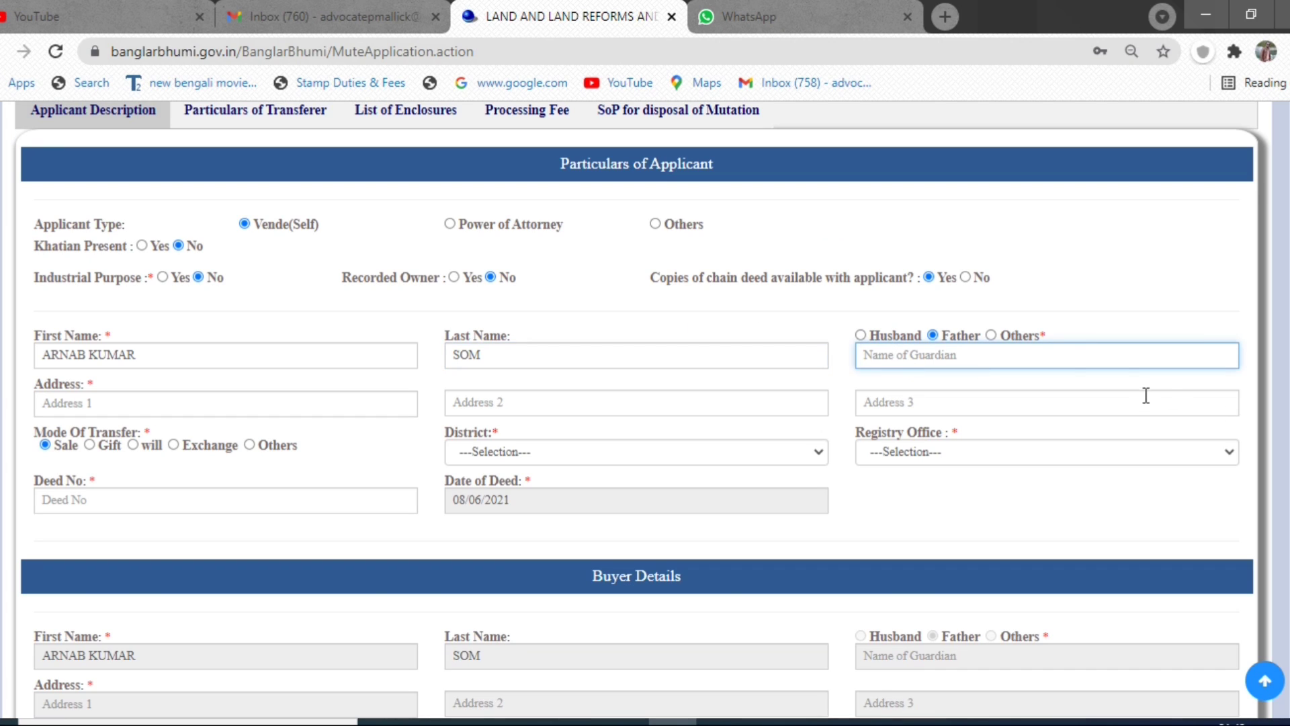
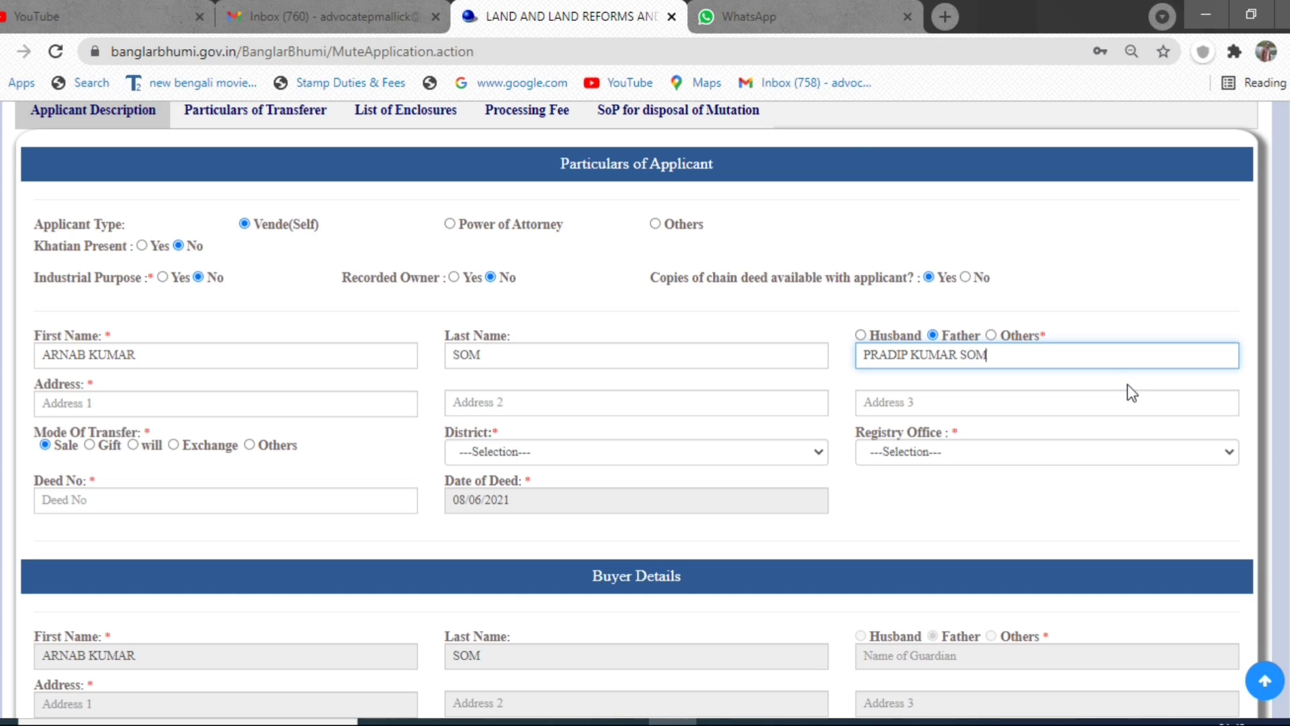
# Step: Fill in both lines of the applicant's postal address and select Others as transfer mode
pyautogui.click(112, 408)
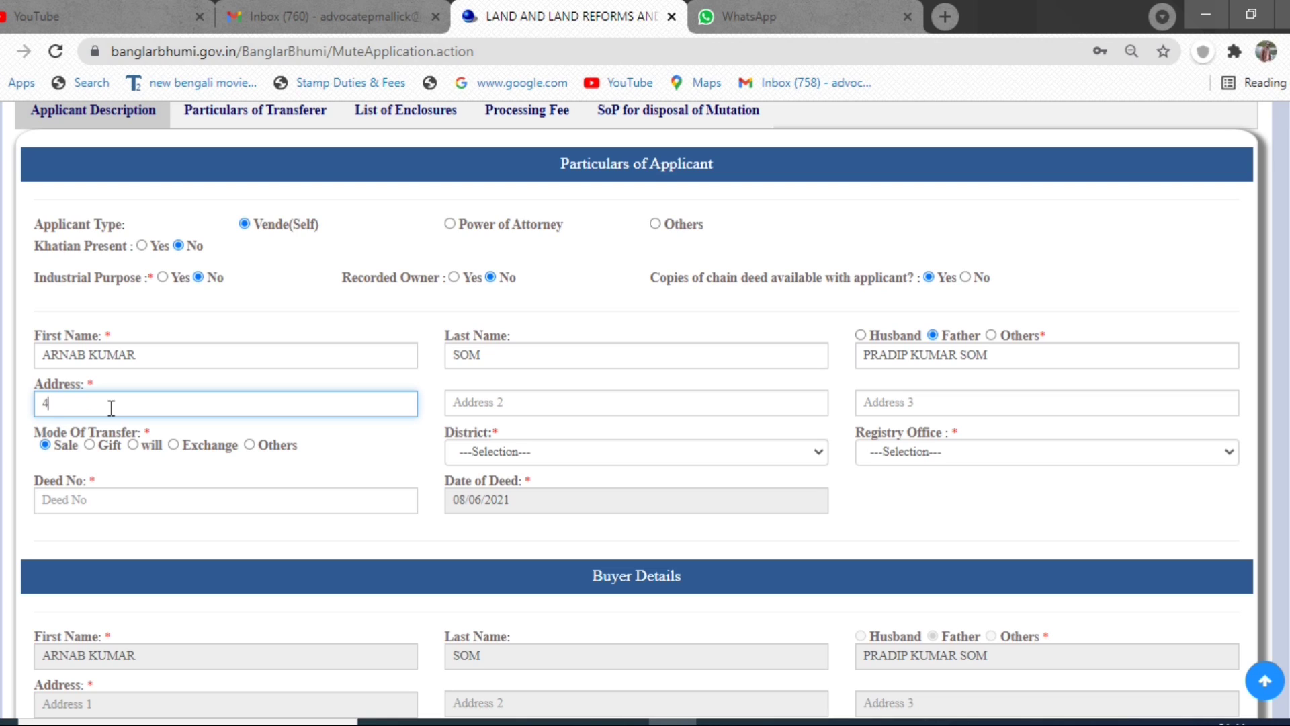
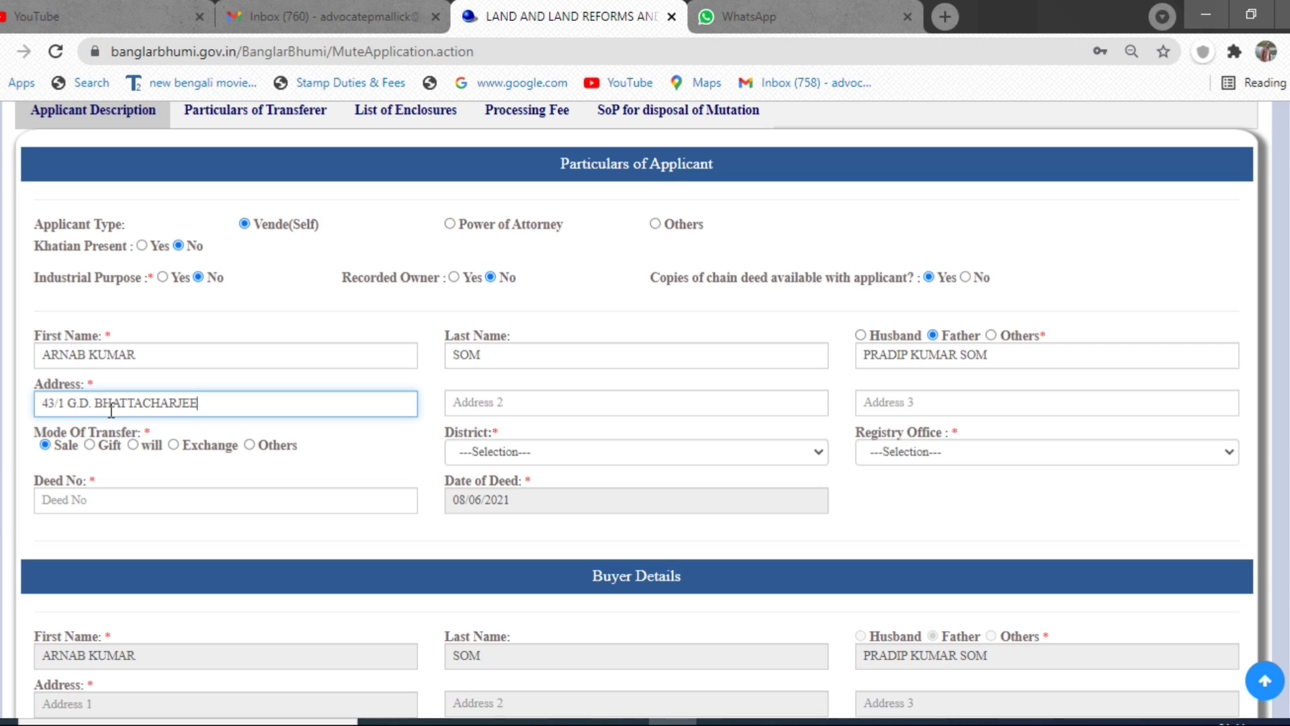
pyautogui.click(558, 403)
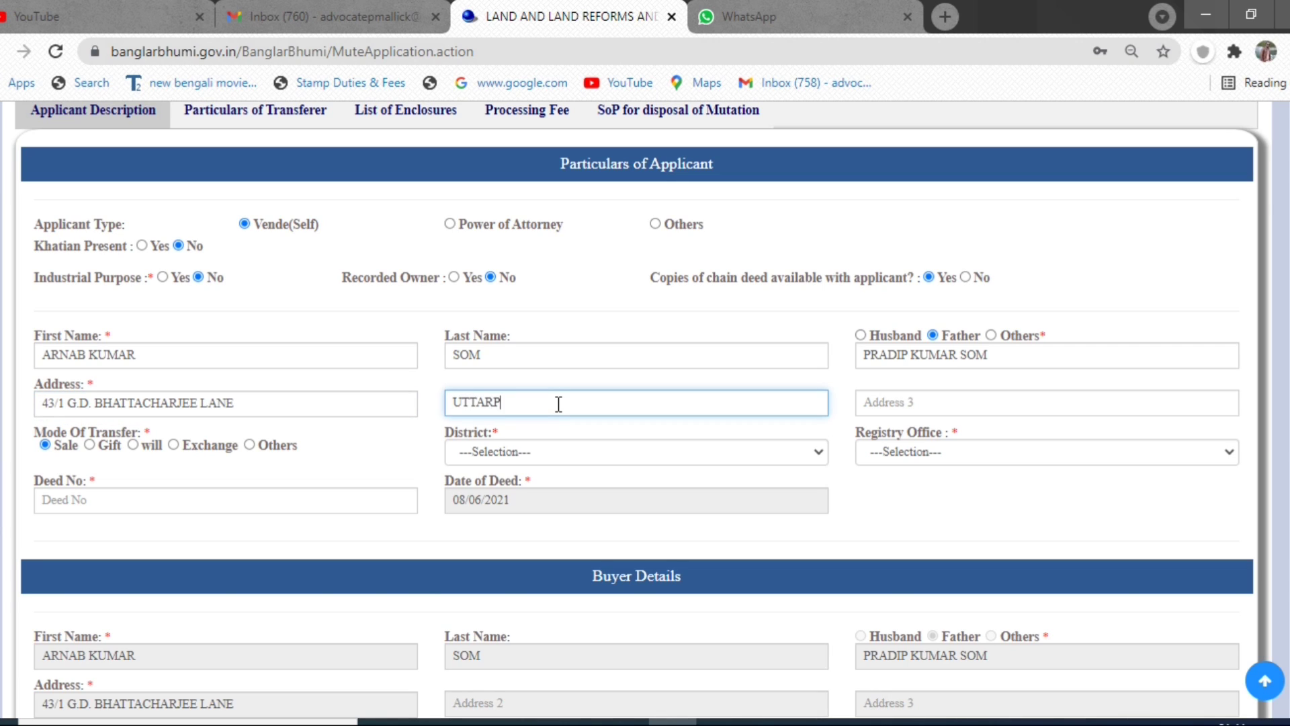
pyautogui.click(249, 445)
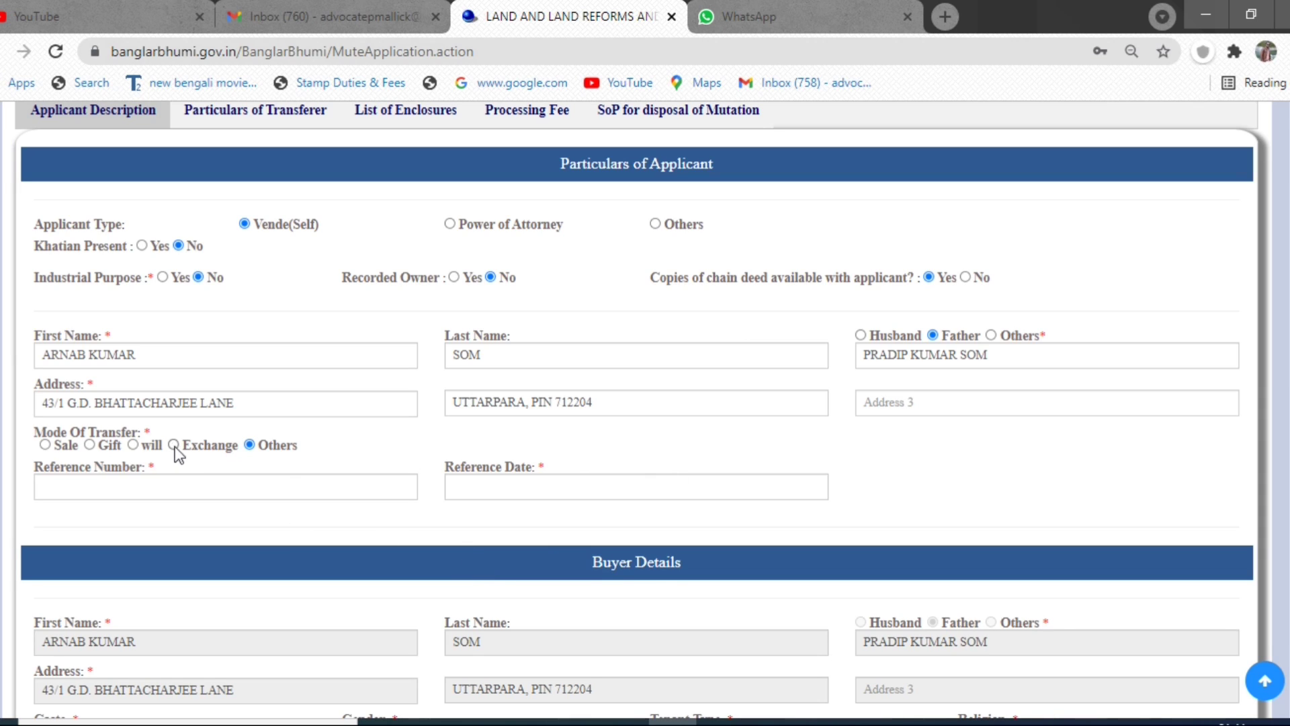
# Step: Cycle through the Will, Gift, Exchange and Sale transfer modes, ending on Others
pyautogui.click(135, 445)
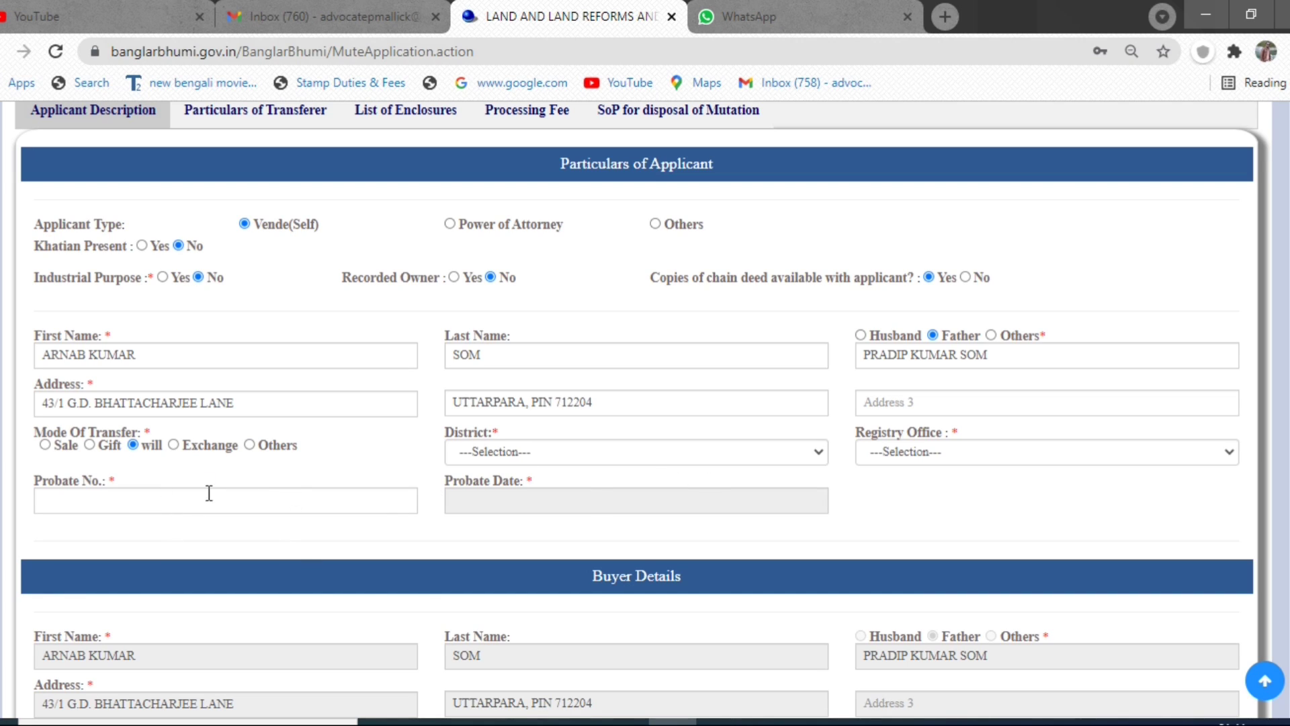
pyautogui.click(92, 445)
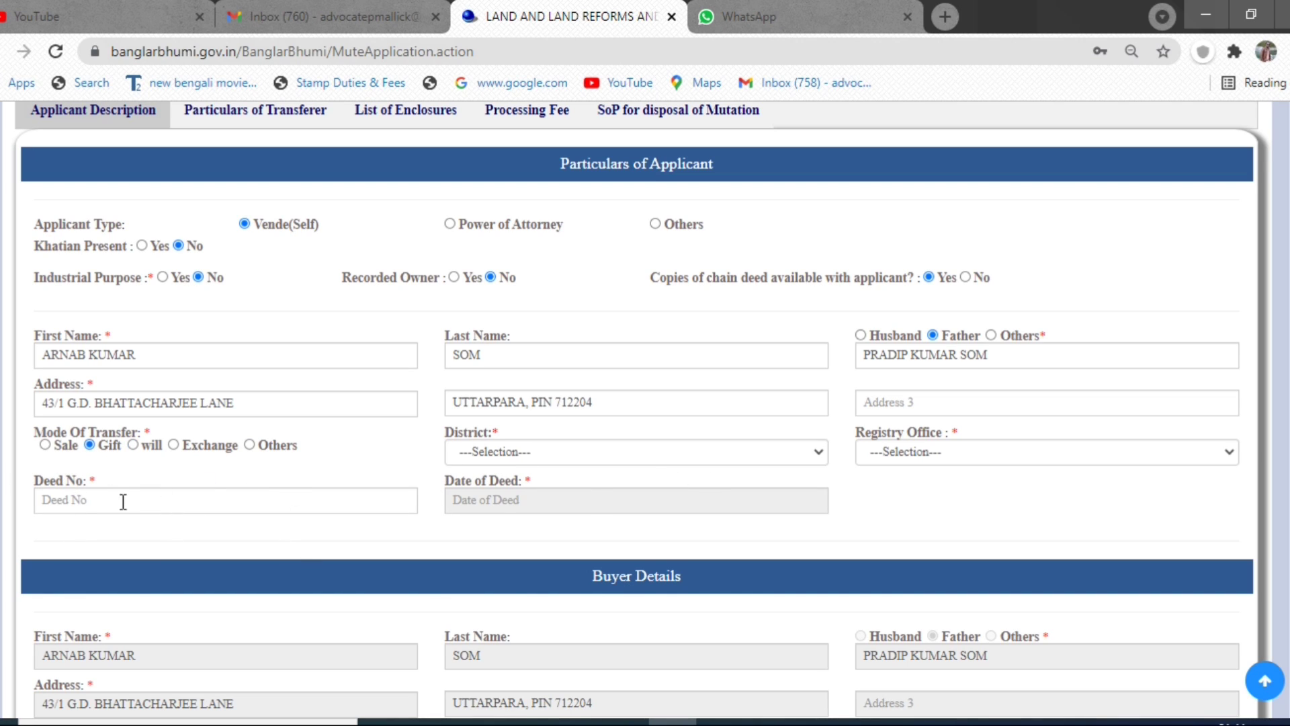
pyautogui.click(174, 445)
pyautogui.click(44, 444)
pyautogui.click(250, 444)
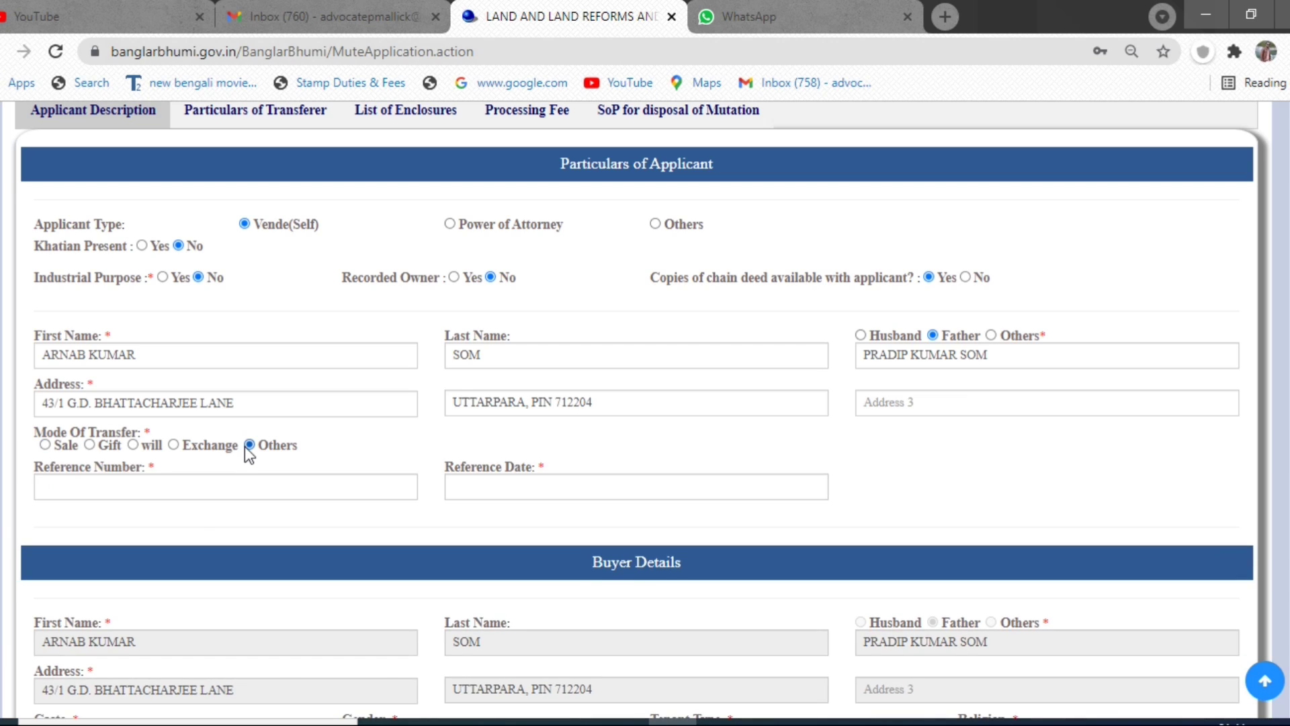
# Step: Enter reference number 752 and pick 24/05/2021 as the reference date
pyautogui.click(268, 485)
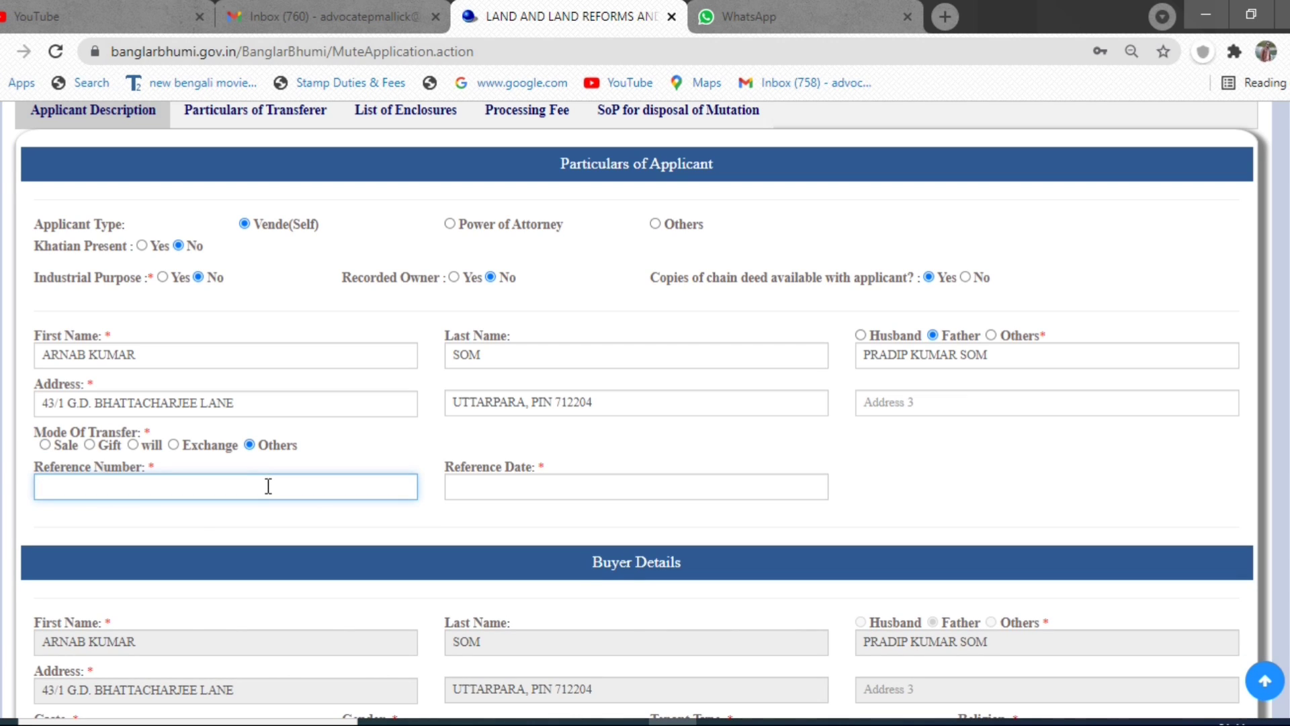
pyautogui.write('752')
pyautogui.click(546, 483)
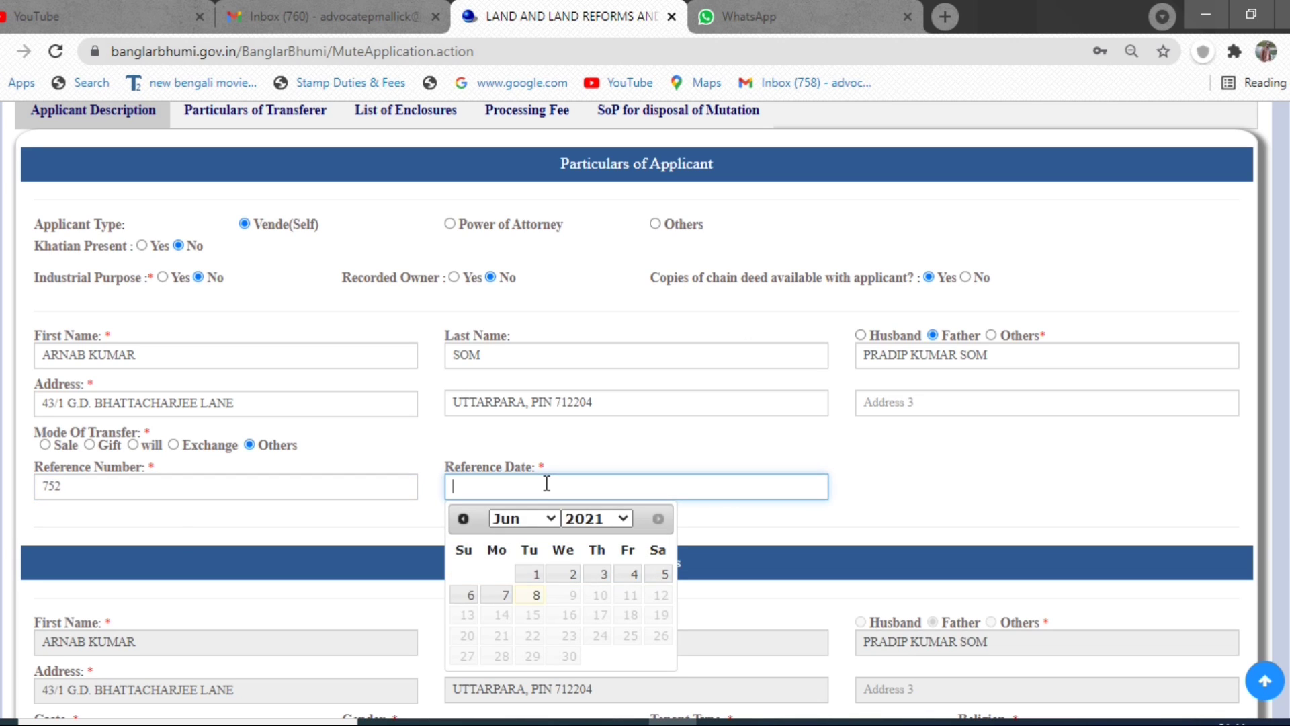
pyautogui.click(534, 518)
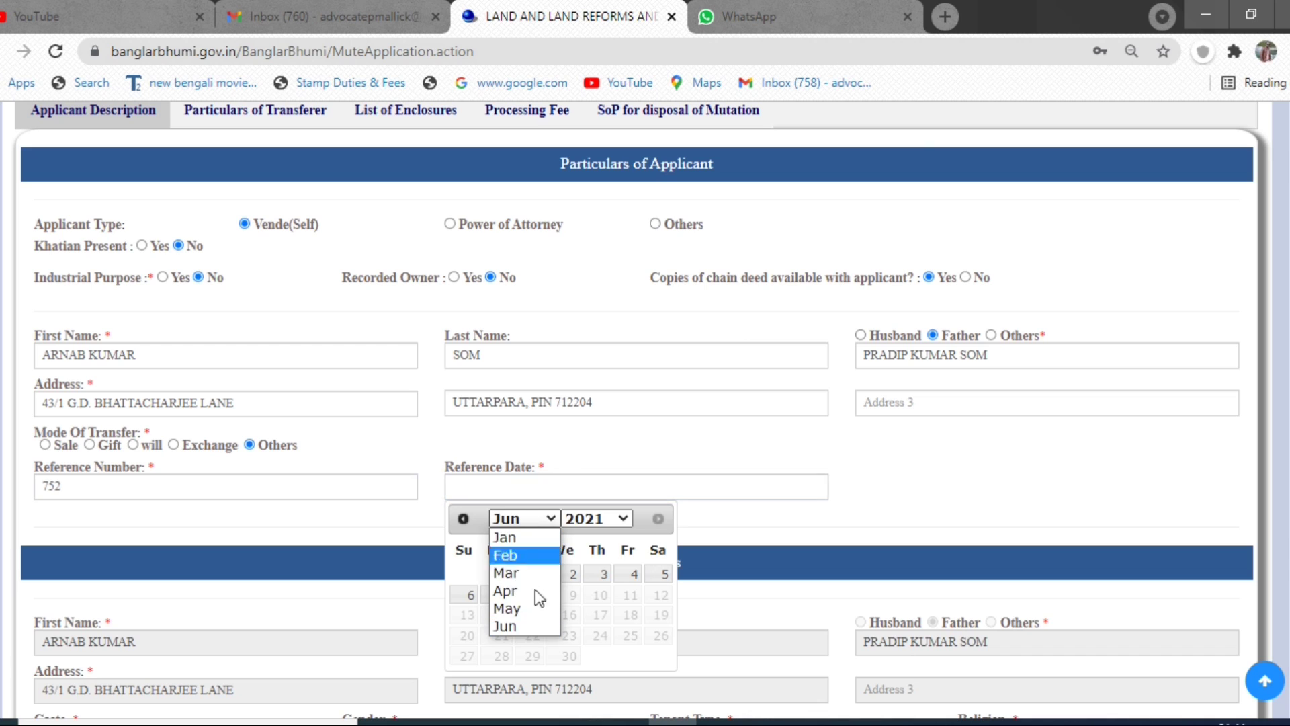
pyautogui.press('Up')
pyautogui.click(501, 659)
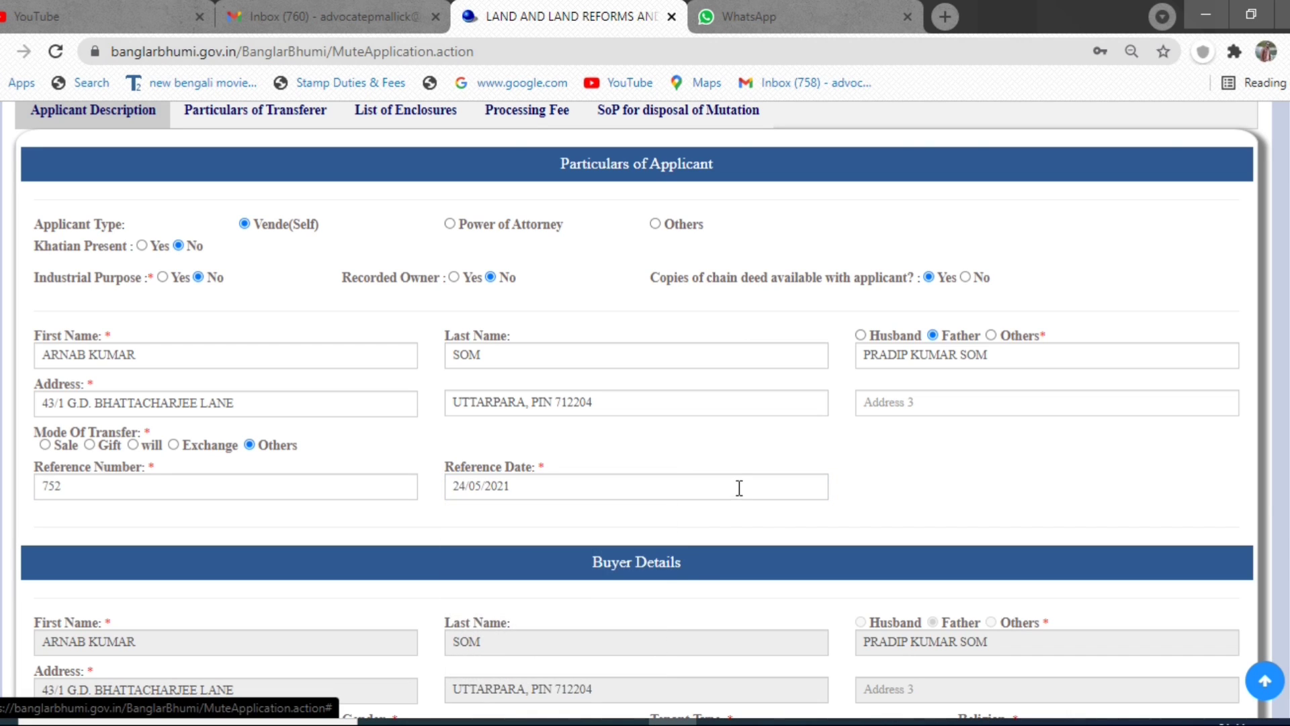
pyautogui.scroll(-1, 751, 518)
pyautogui.scroll(-5, 751, 518)
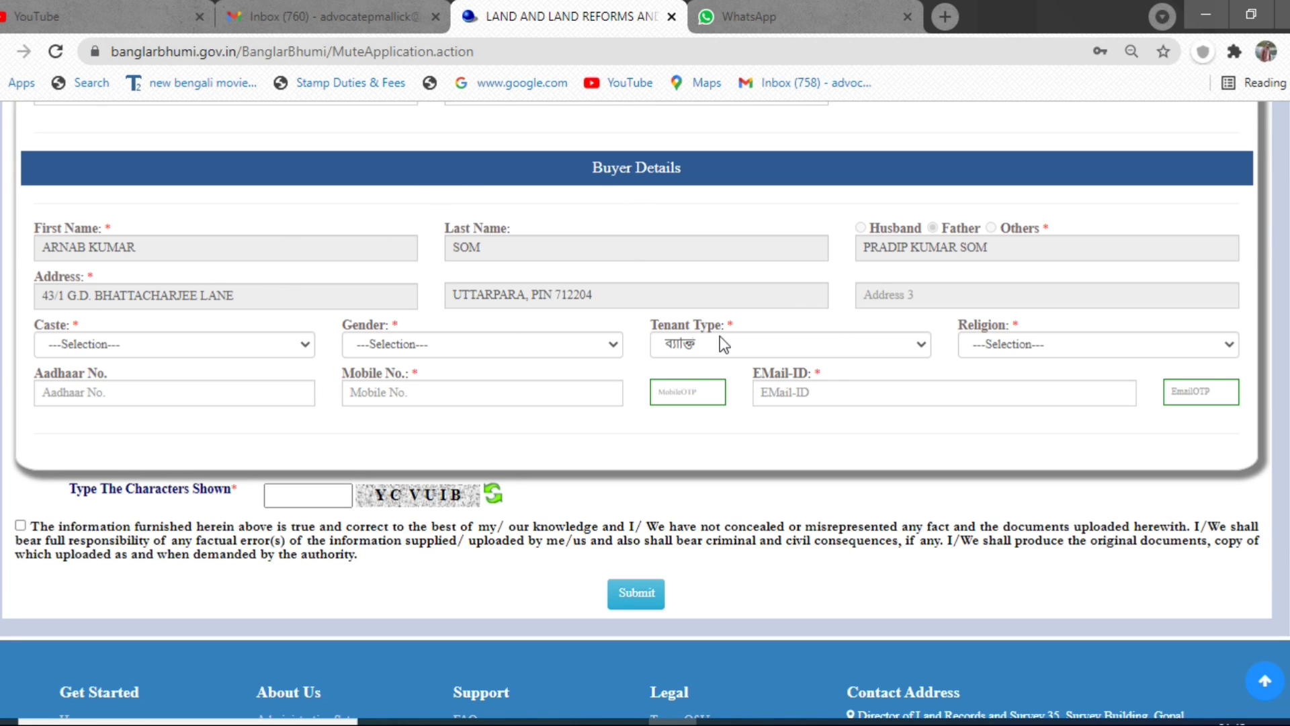
# Step: Set the buyer's caste to GENERAL, gender to Male and religion to Hindu
pyautogui.click(255, 350)
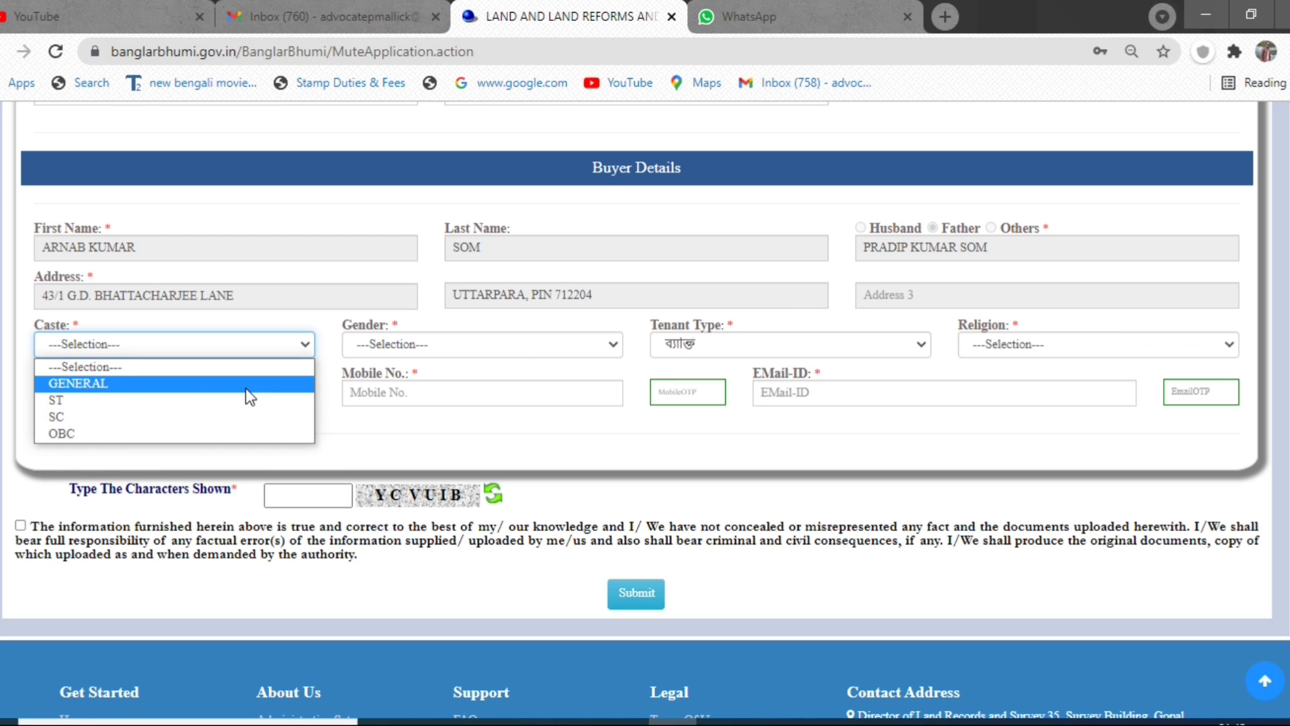
pyautogui.click(249, 377)
pyautogui.click(407, 351)
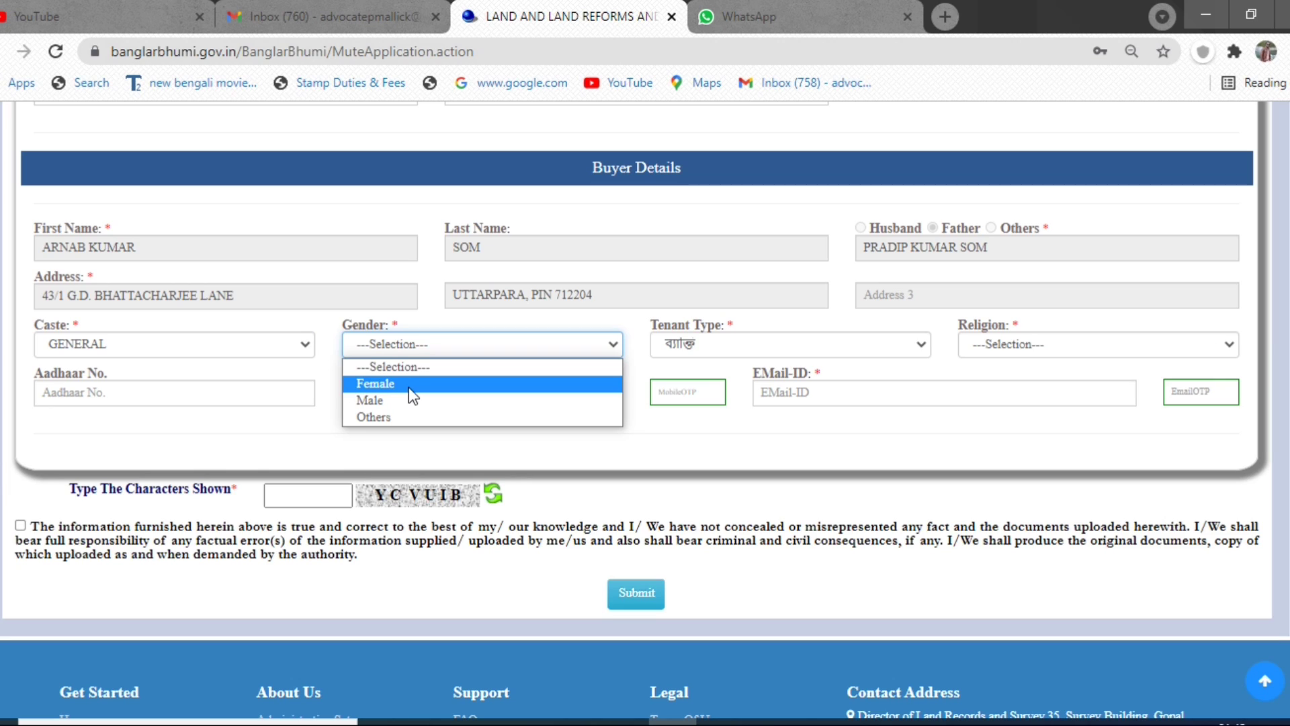
pyautogui.click(411, 401)
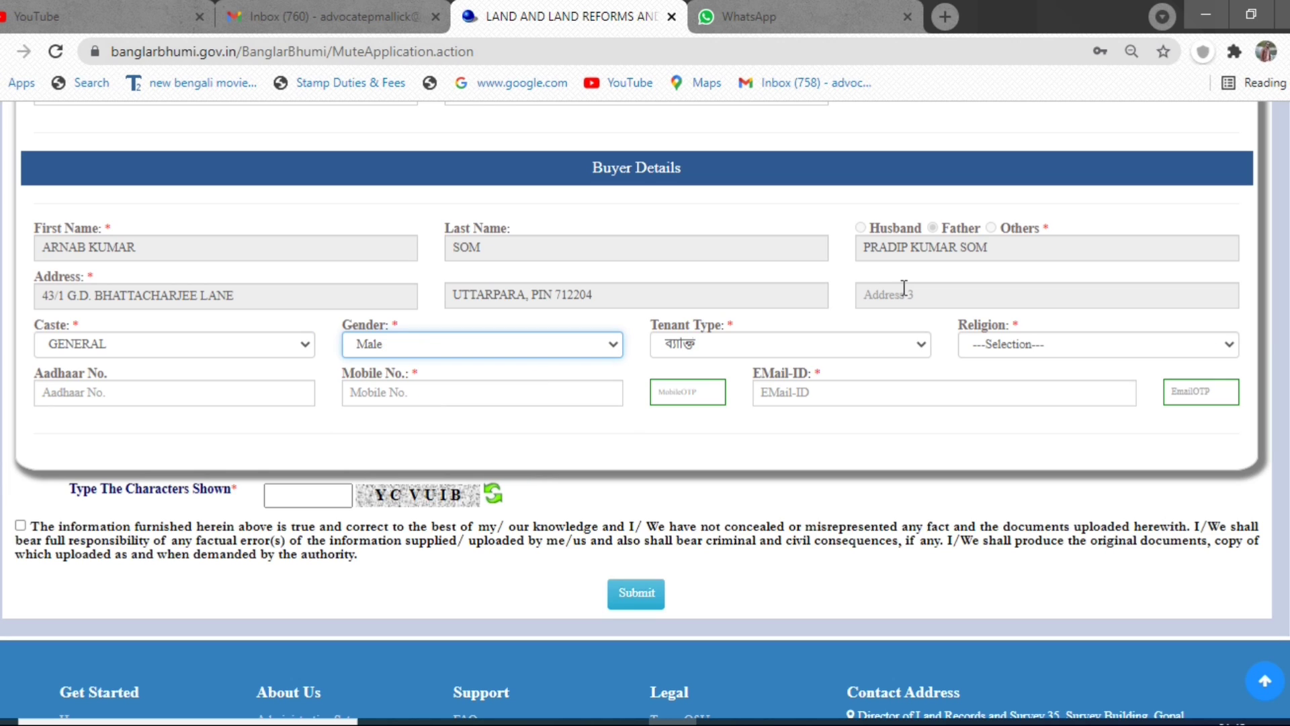
pyautogui.click(1144, 354)
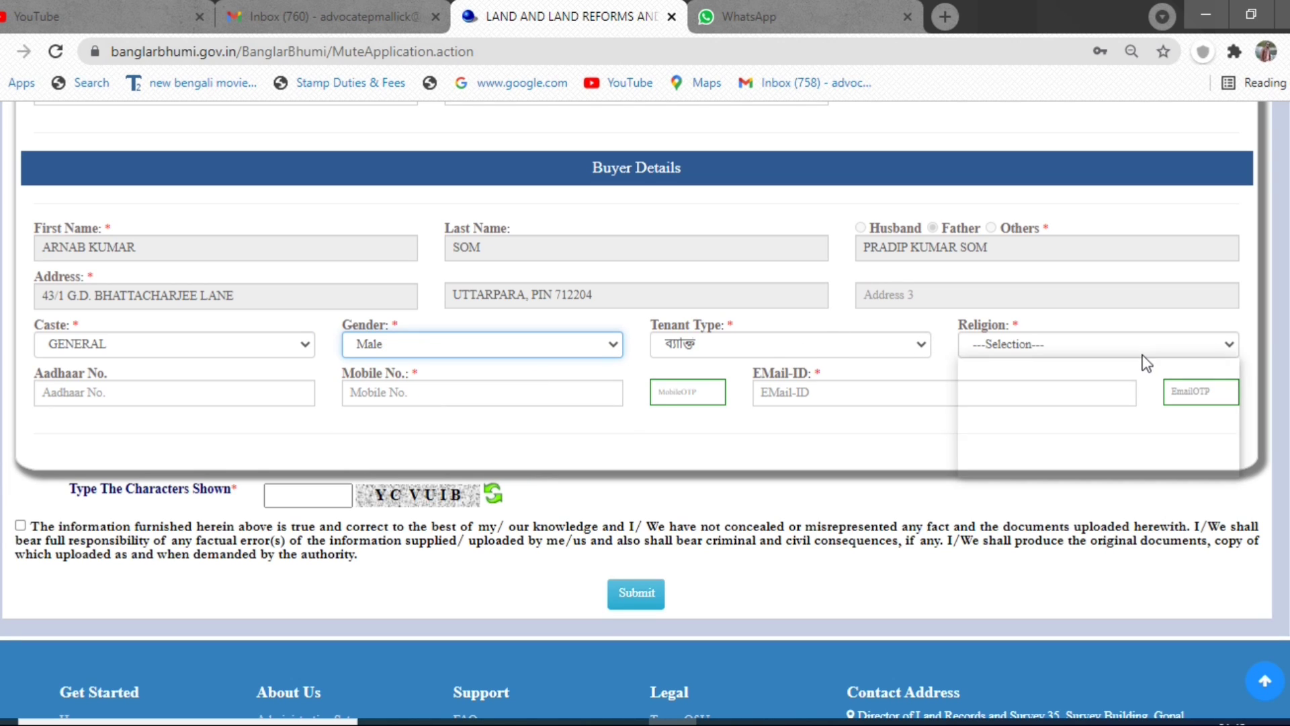
pyautogui.click(1080, 385)
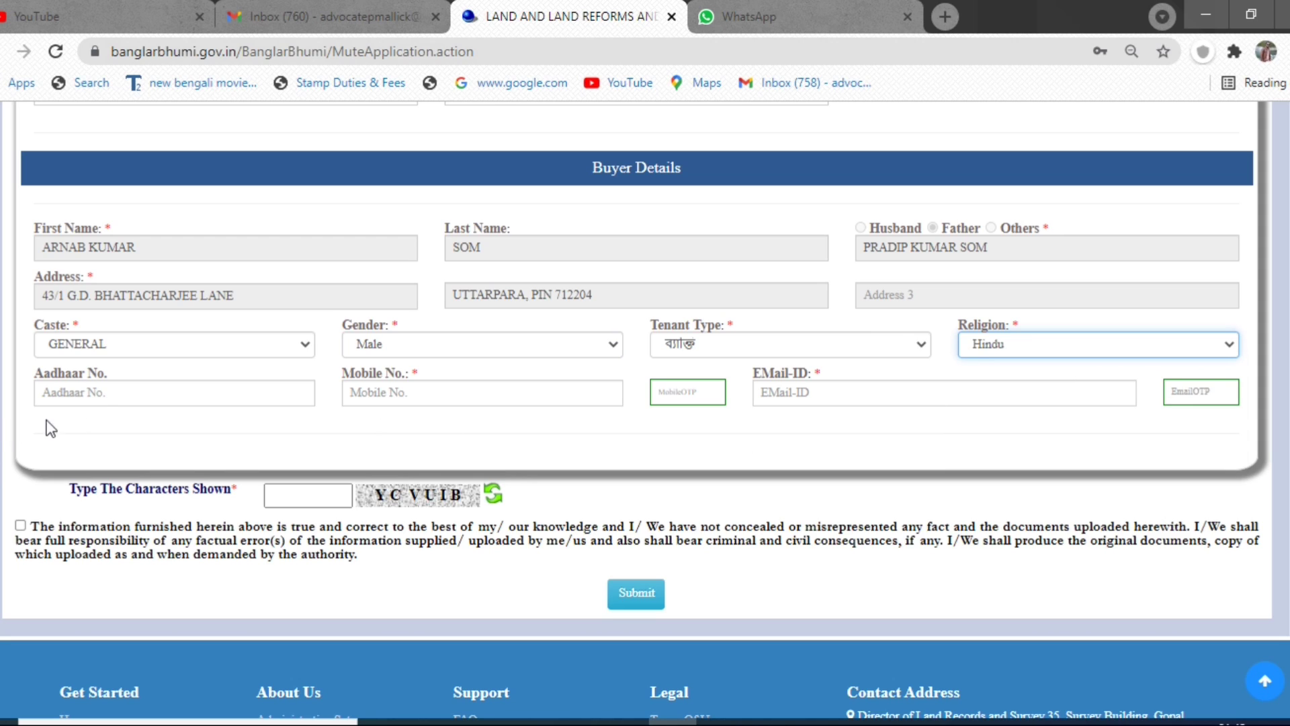
# Step: Enter the buyer's mobile number and e-mail, requesting and typing both verification codes
pyautogui.click(241, 396)
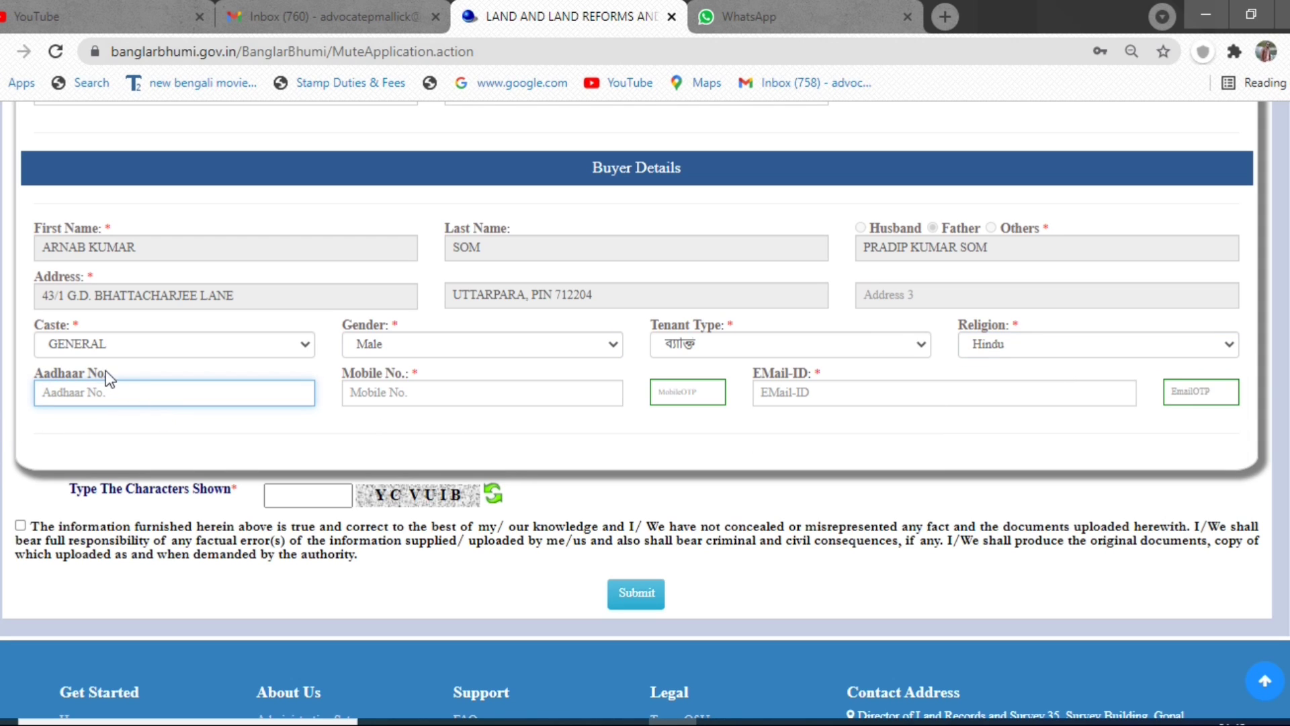
pyautogui.click(365, 389)
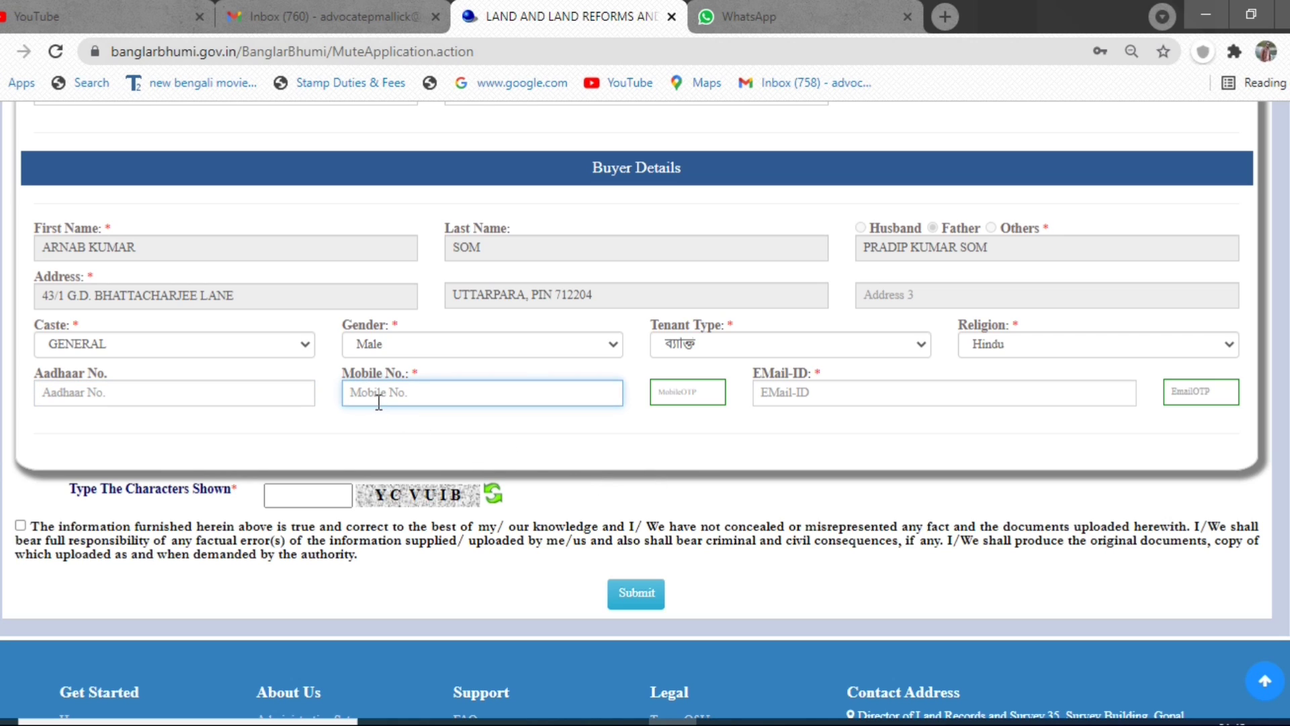
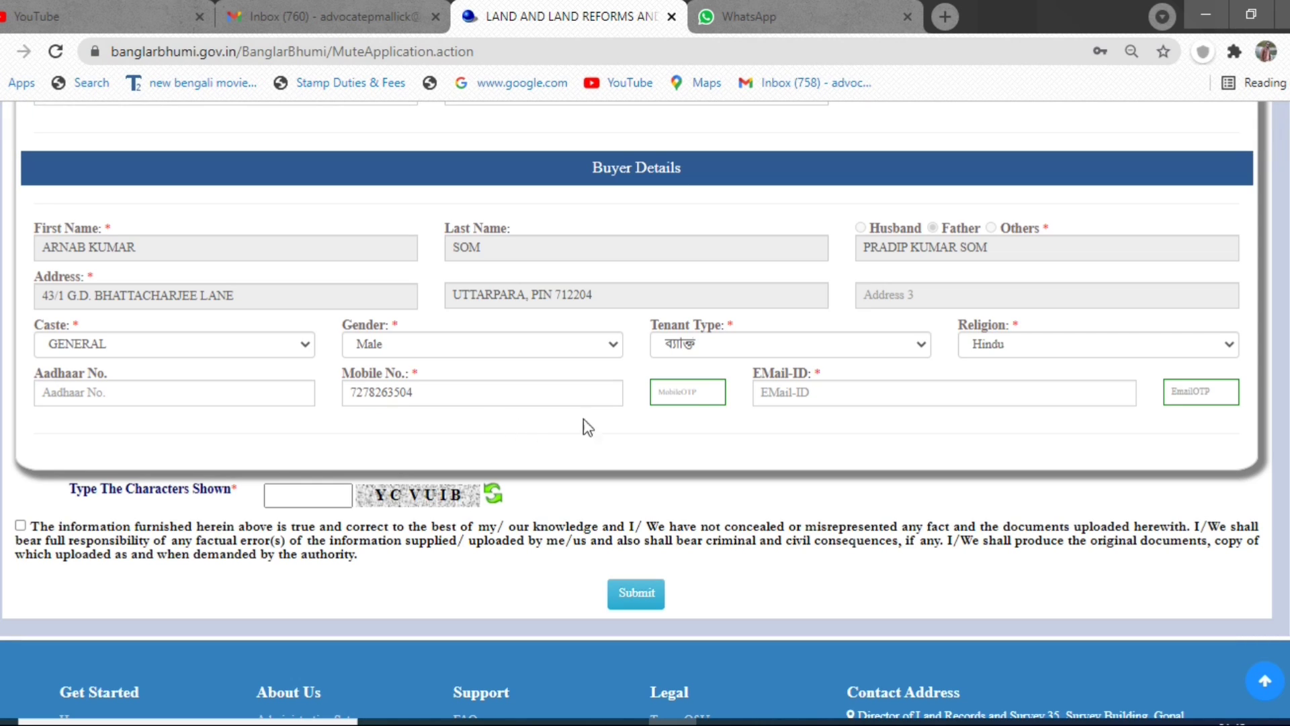
pyautogui.click(690, 393)
pyautogui.click(802, 395)
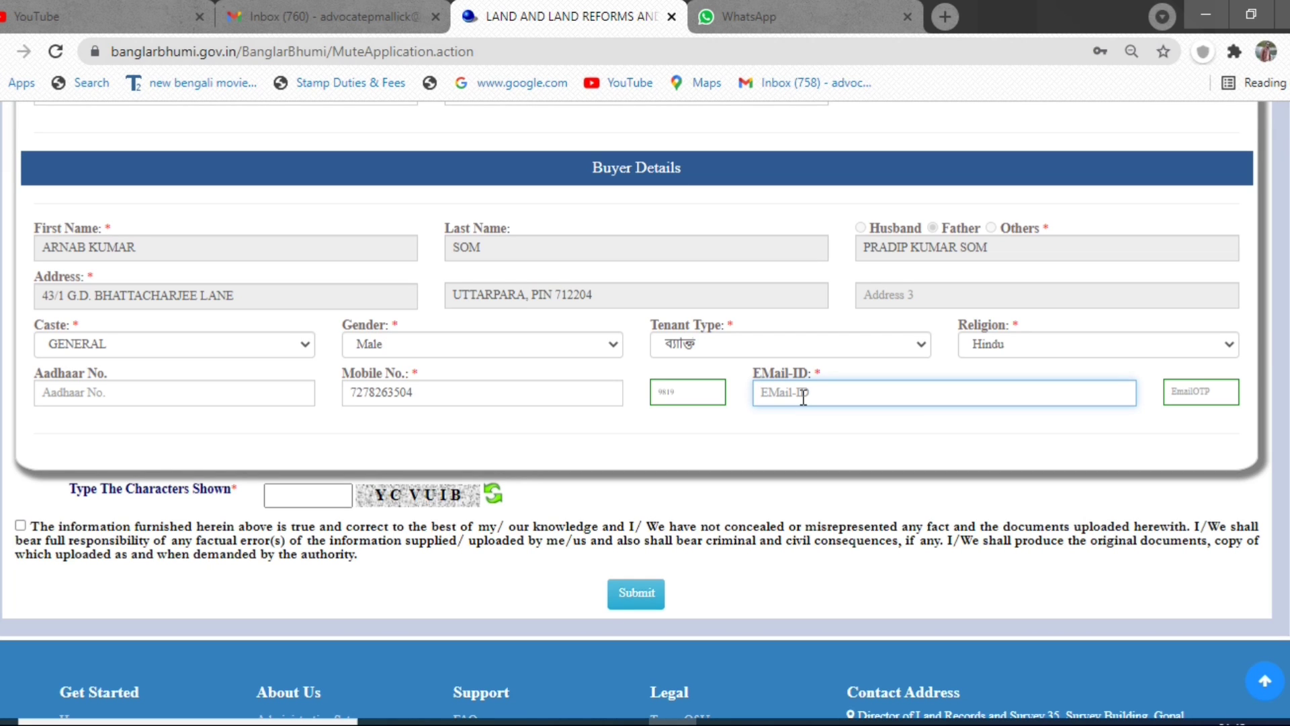
pyautogui.click(1068, 428)
pyautogui.click(1190, 401)
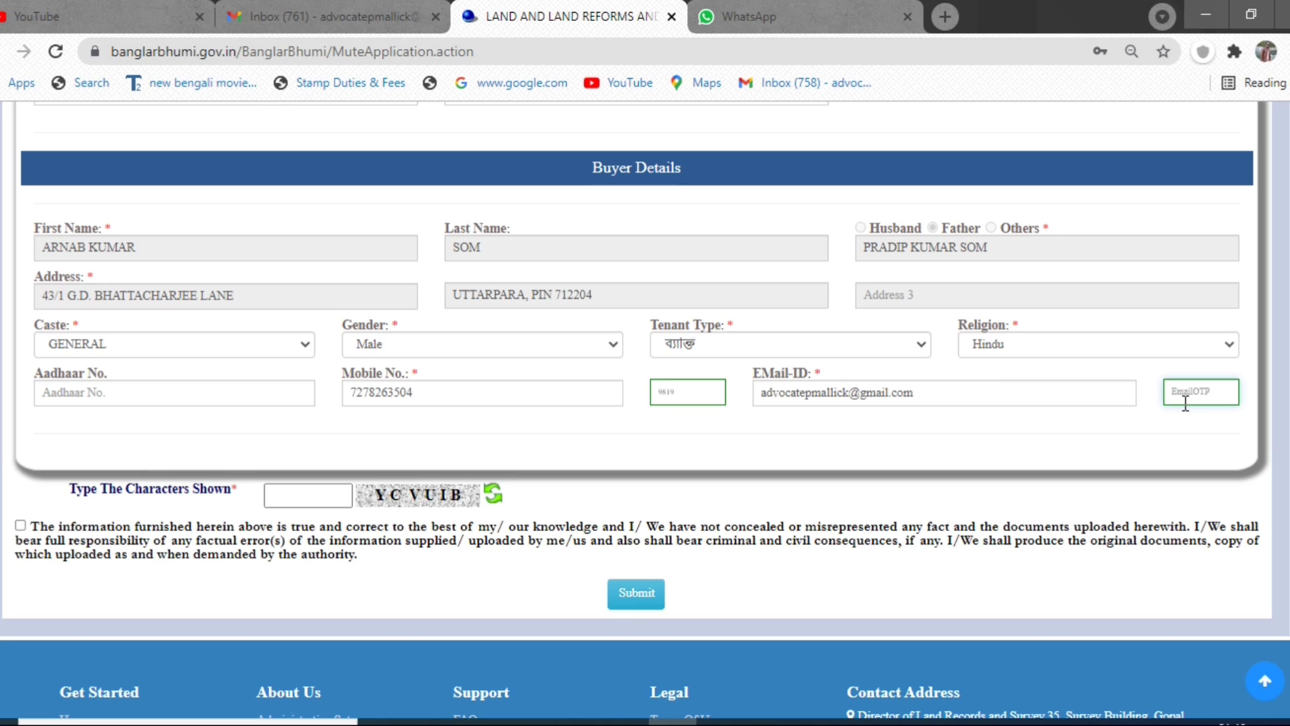
# Step: Fill in the form captcha, correcting a mistype, and tick the declaration checkbox
pyautogui.click(300, 491)
pyautogui.write('yc')
pyautogui.press('BackSpace')
pyautogui.press('BackSpace')
pyautogui.write('YC')
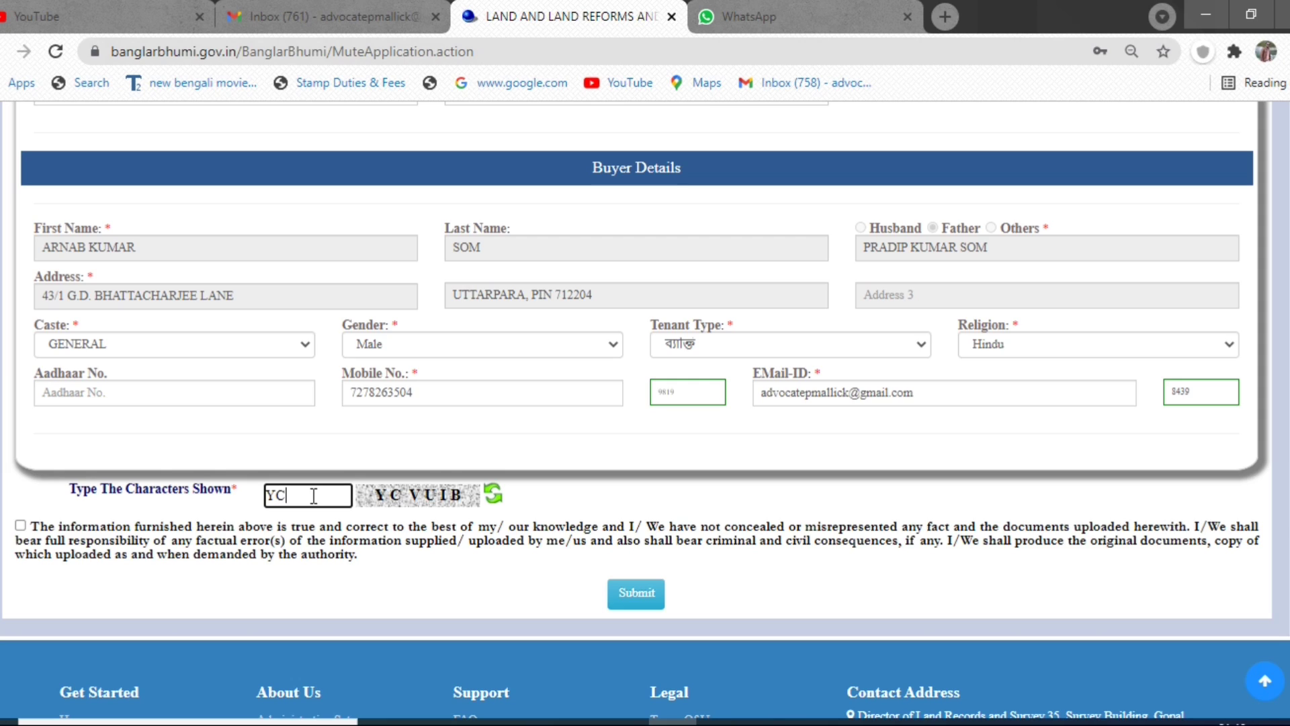
pyautogui.write('VUIB')
pyautogui.click(20, 525)
# Step: Submit the application and dismiss the 'add at least one plot detail' warning
pyautogui.click(631, 594)
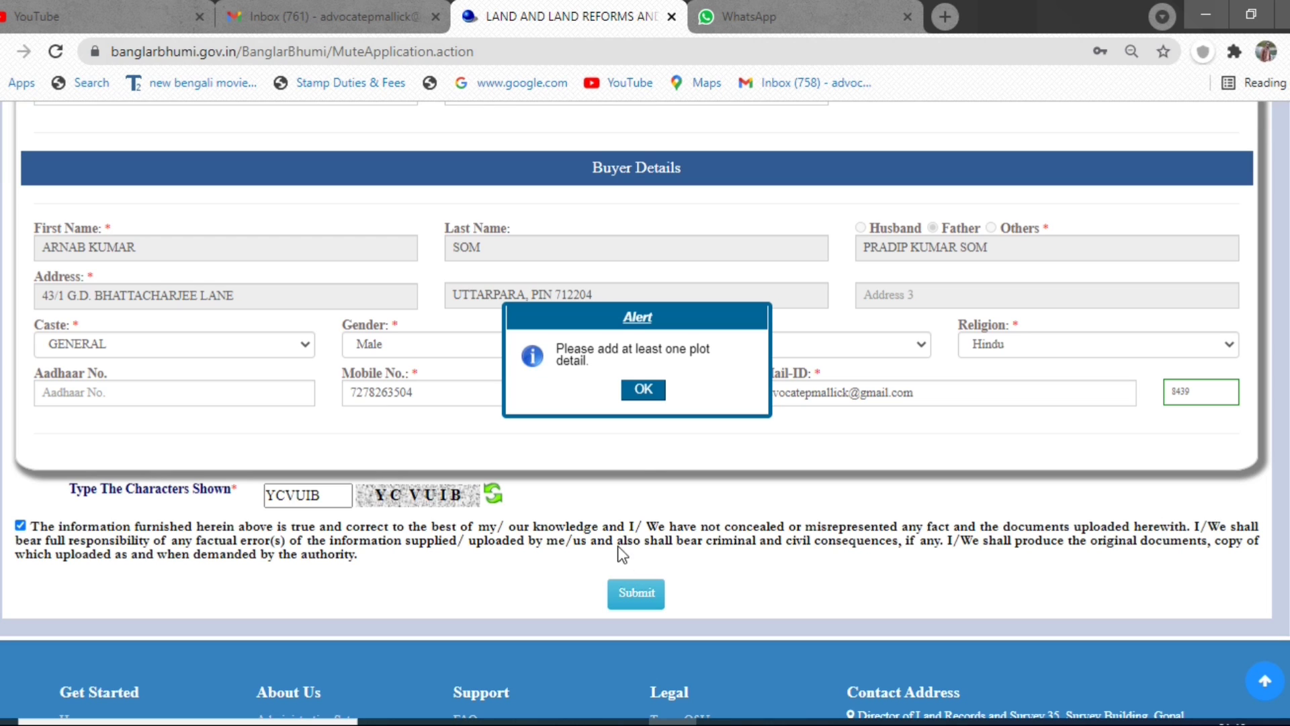
pyautogui.click(641, 390)
pyautogui.scroll(15, 565, 664)
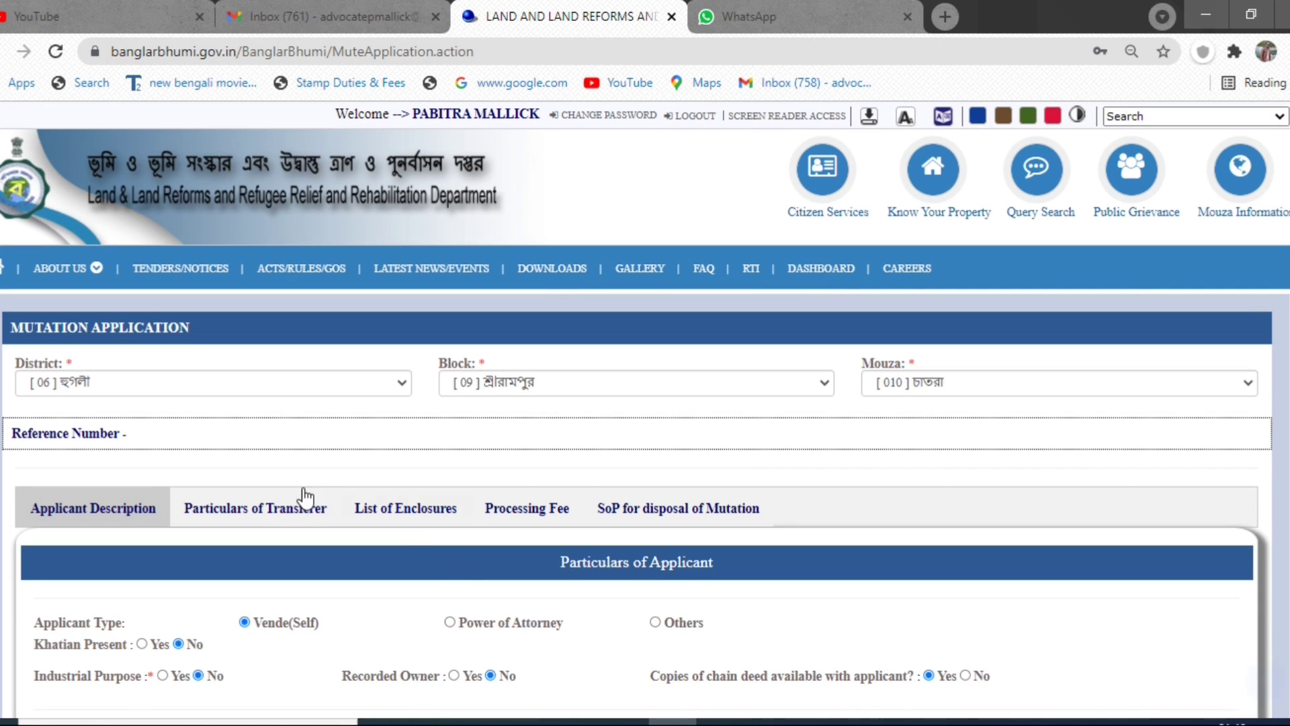
# Step: Switch to Particulars of Transferer and add a new seller detail record
pyautogui.click(281, 524)
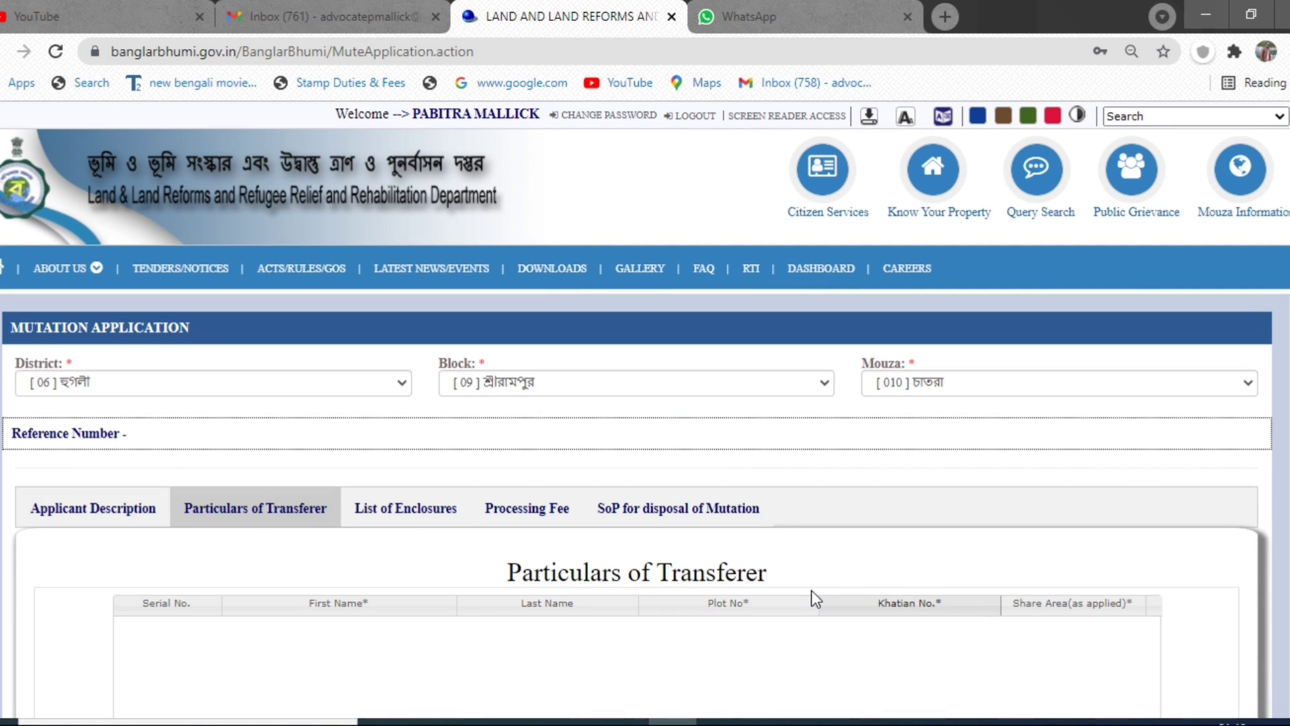
pyautogui.scroll(-5, 402, 582)
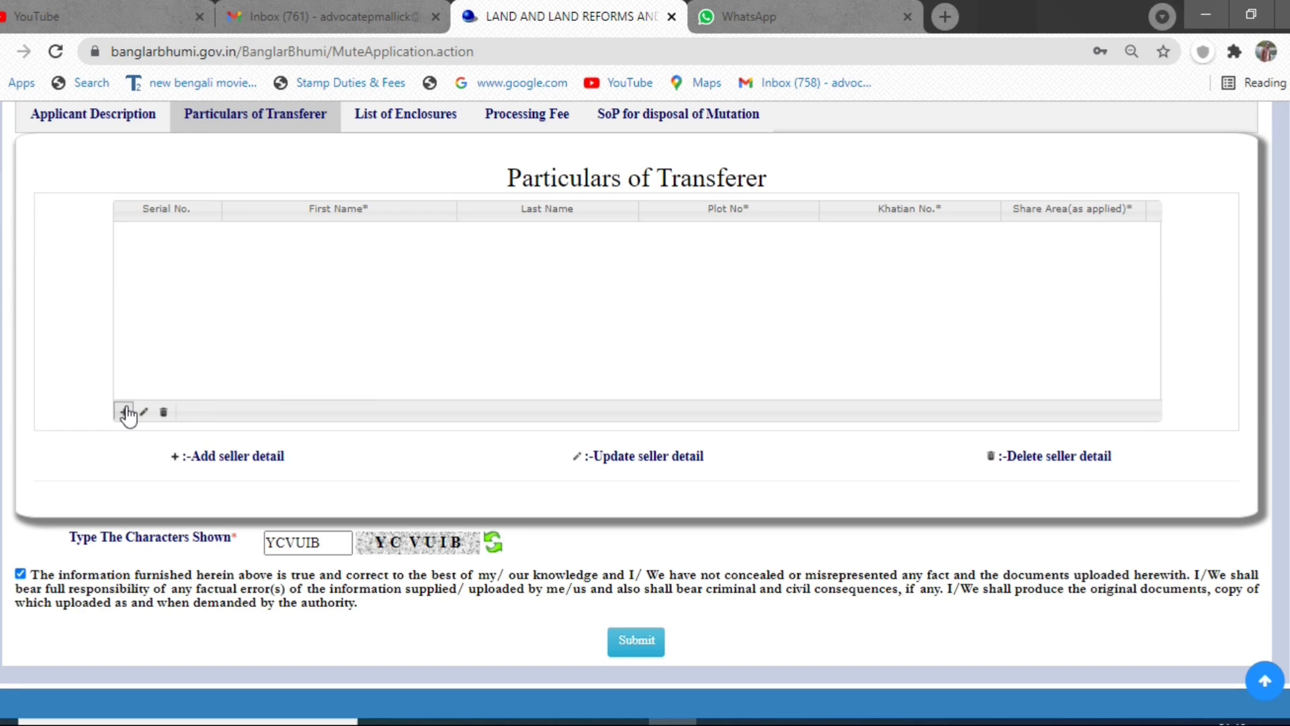
pyautogui.click(123, 411)
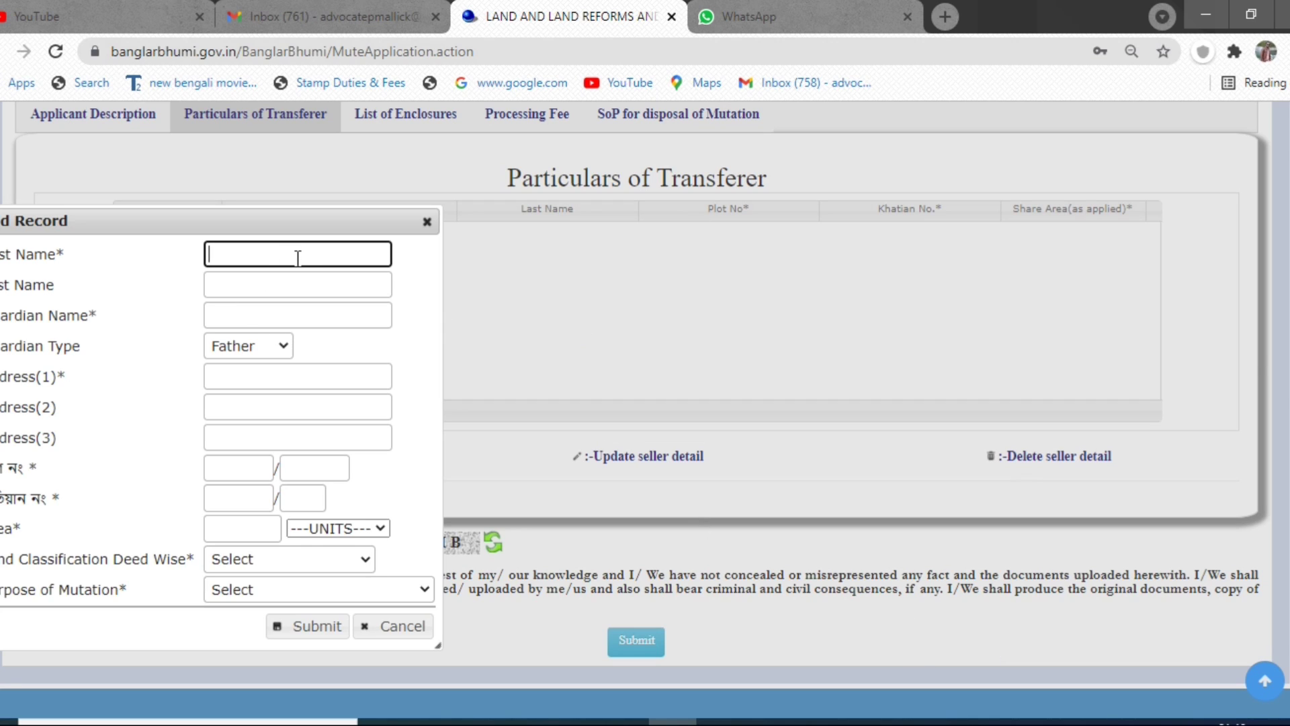
# Step: Enter the seller's first name, last name and father's name as guardian, correcting typos
pyautogui.click(305, 290)
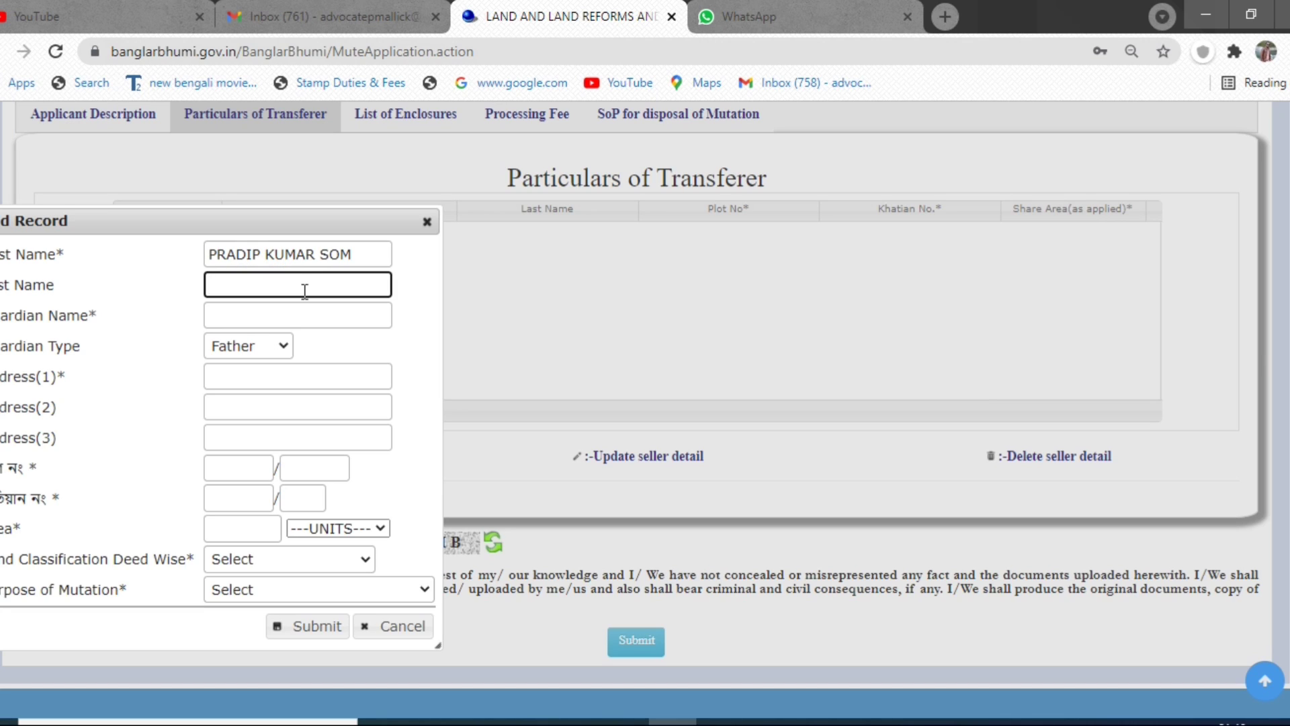
pyautogui.moveTo(327, 291); pyautogui.dragTo(222, 286)
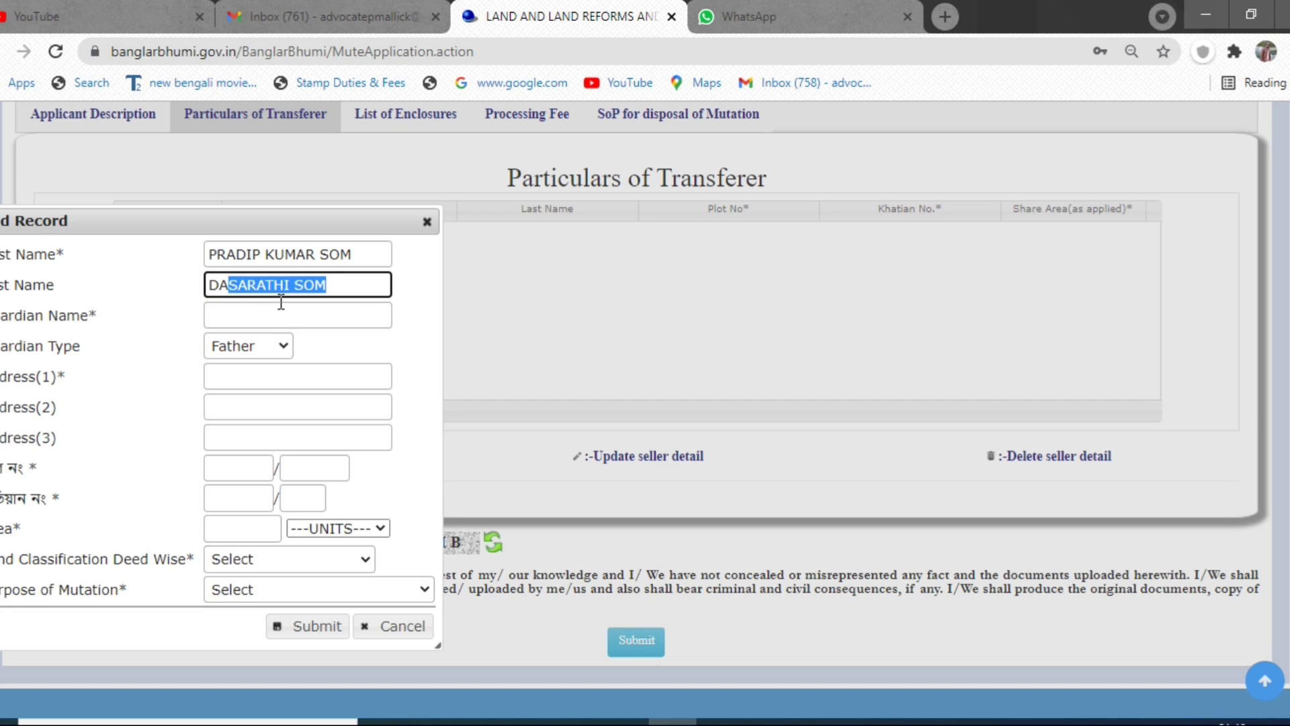
pyautogui.press('BackSpace')
pyautogui.press('BackSpace')
pyautogui.press('BackSpace')
pyautogui.click(361, 254)
pyautogui.press('BackSpace')
pyautogui.press('BackSpace')
pyautogui.press('BackSpace')
pyautogui.press('BackSpace')
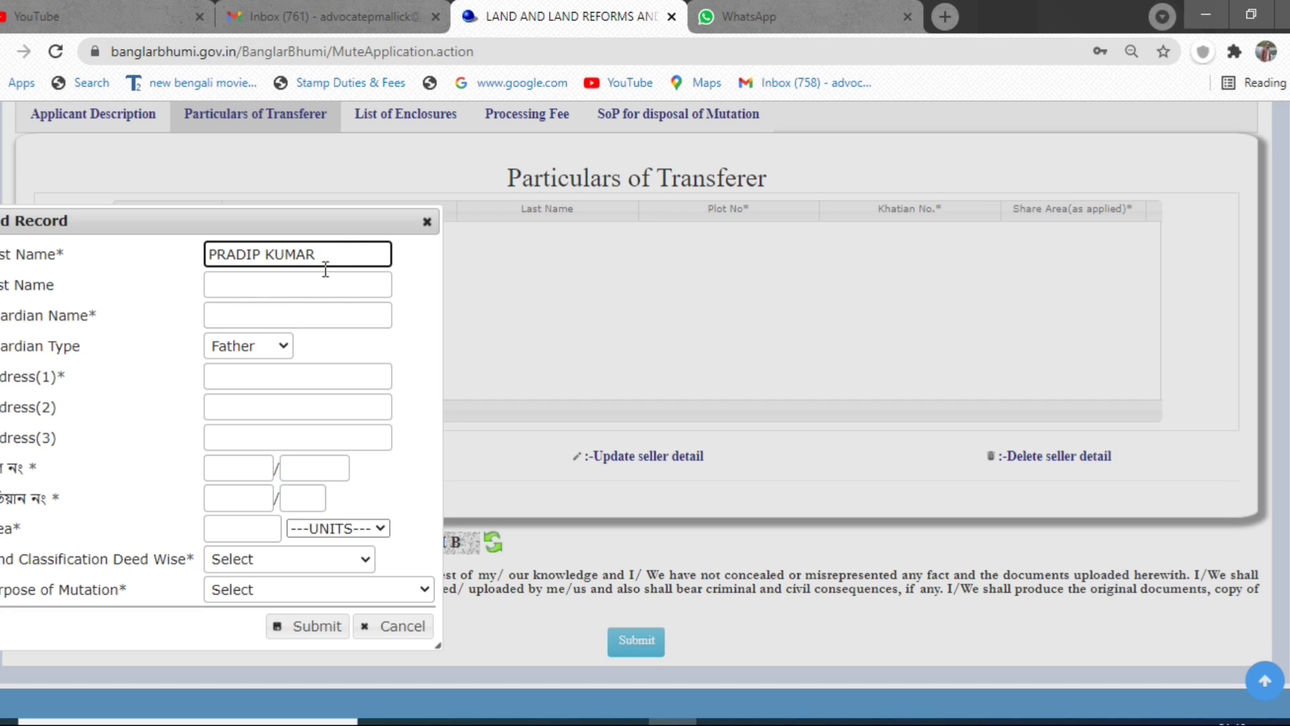
pyautogui.click(250, 287)
pyautogui.write('SOM')
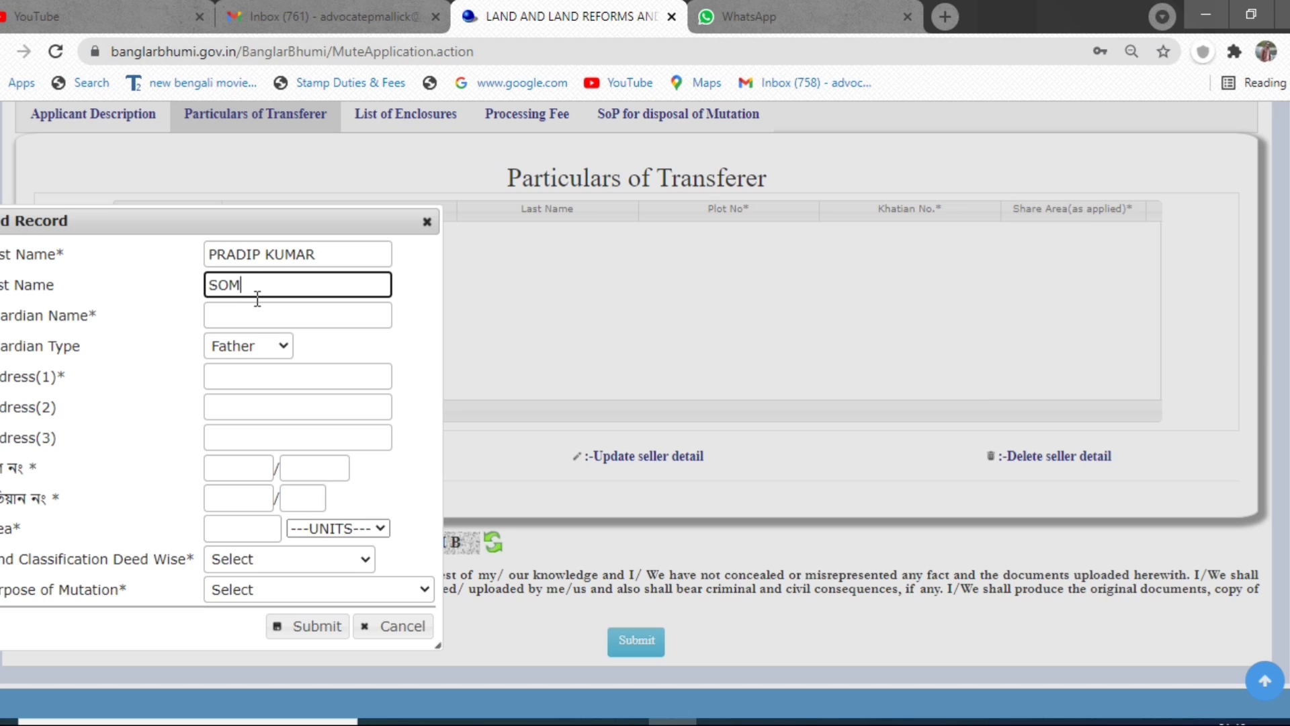
pyautogui.click(318, 312)
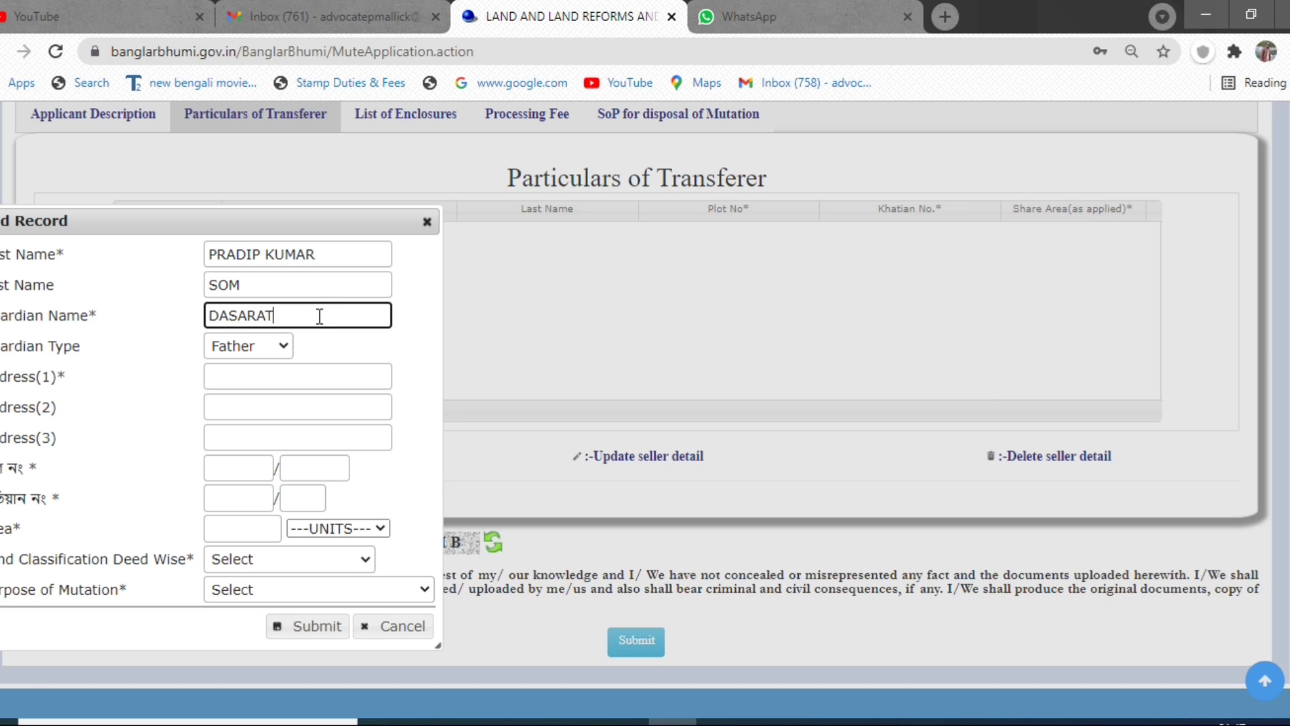
# Step: Fill in the seller's street address and the town with PIN as the two address lines
pyautogui.click(265, 367)
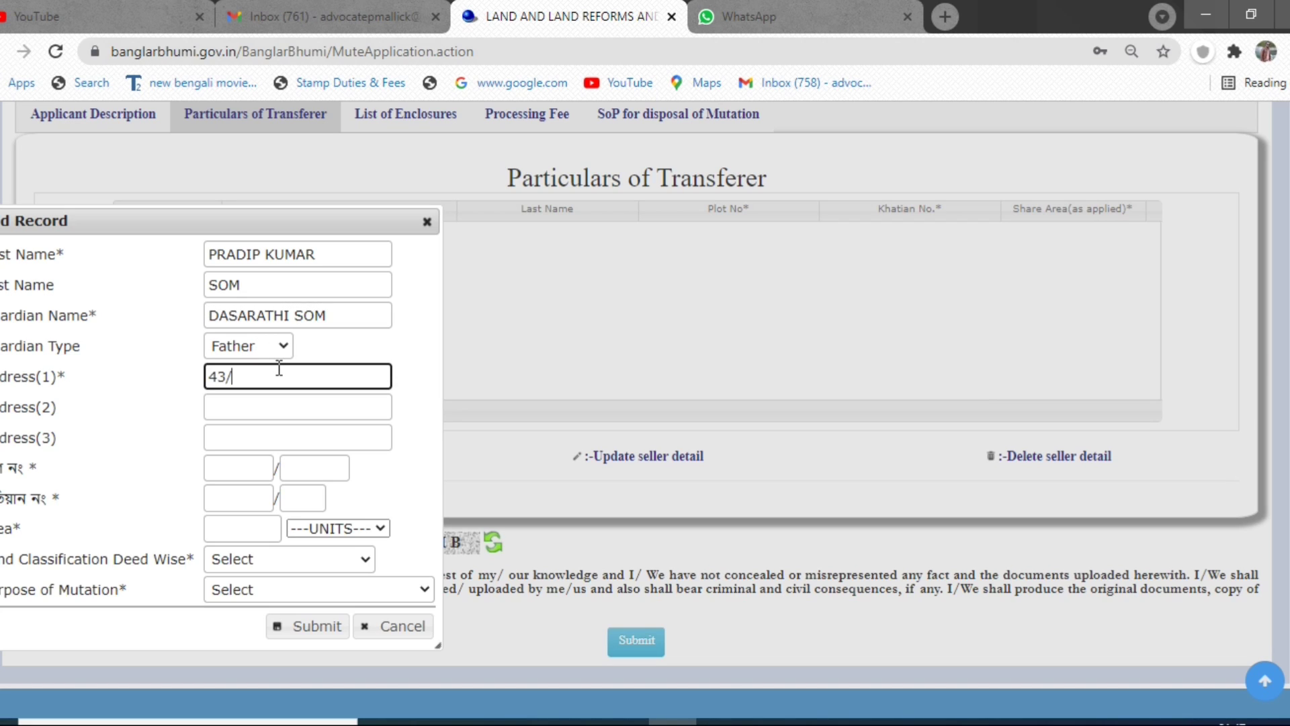
pyautogui.click(329, 371)
pyautogui.press('Delete')
pyautogui.moveTo(347, 377); pyautogui.dragTo(414, 385)
pyautogui.press('End')
pyautogui.click(347, 408)
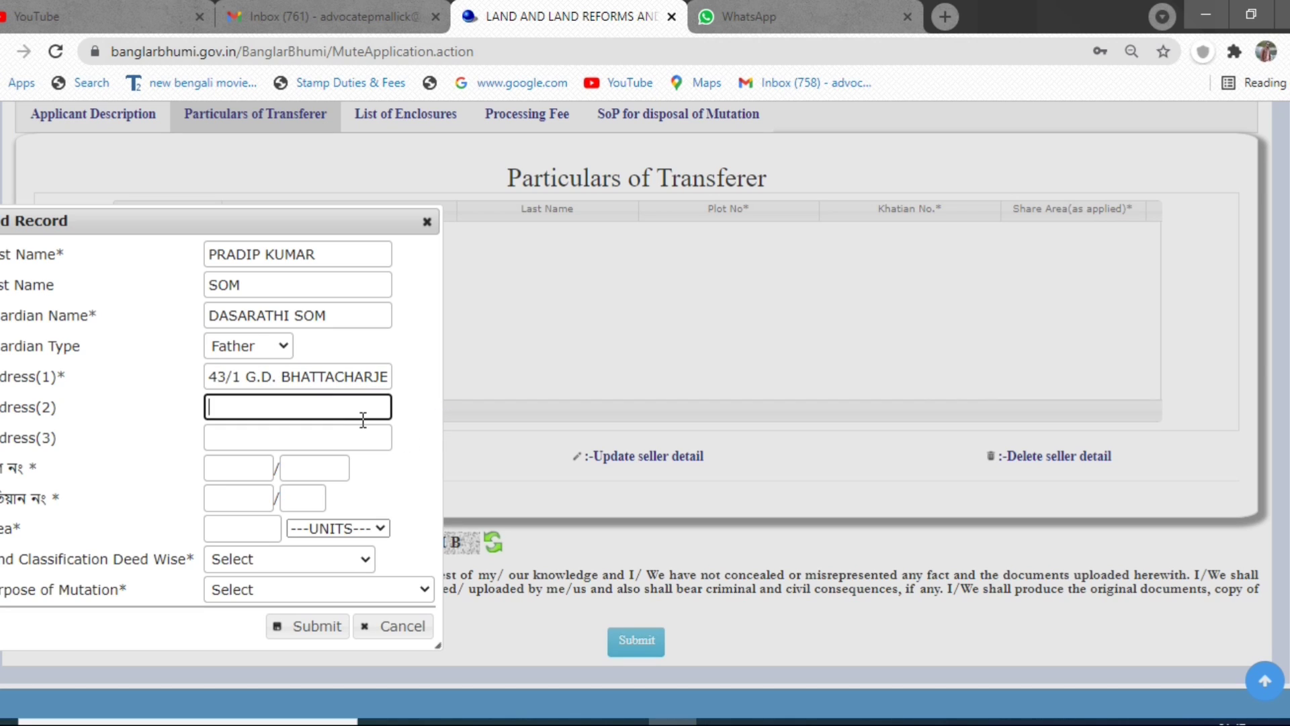
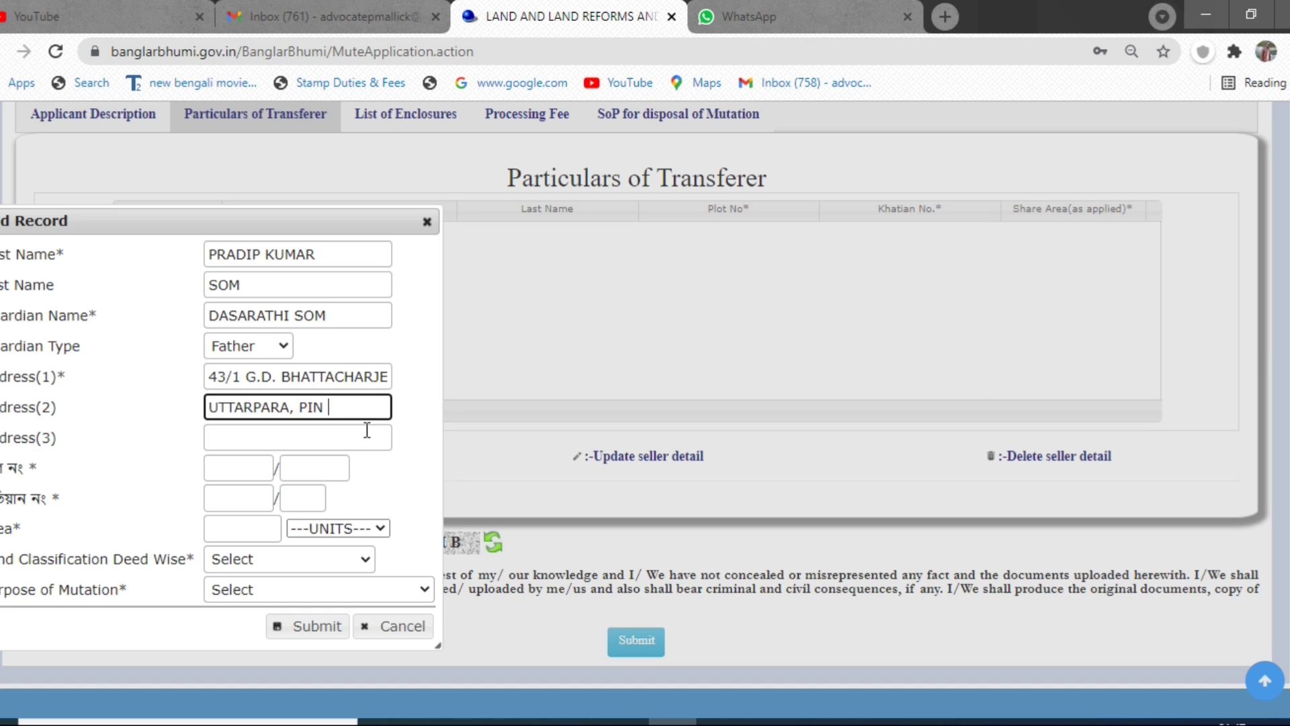
pyautogui.press('Tab')
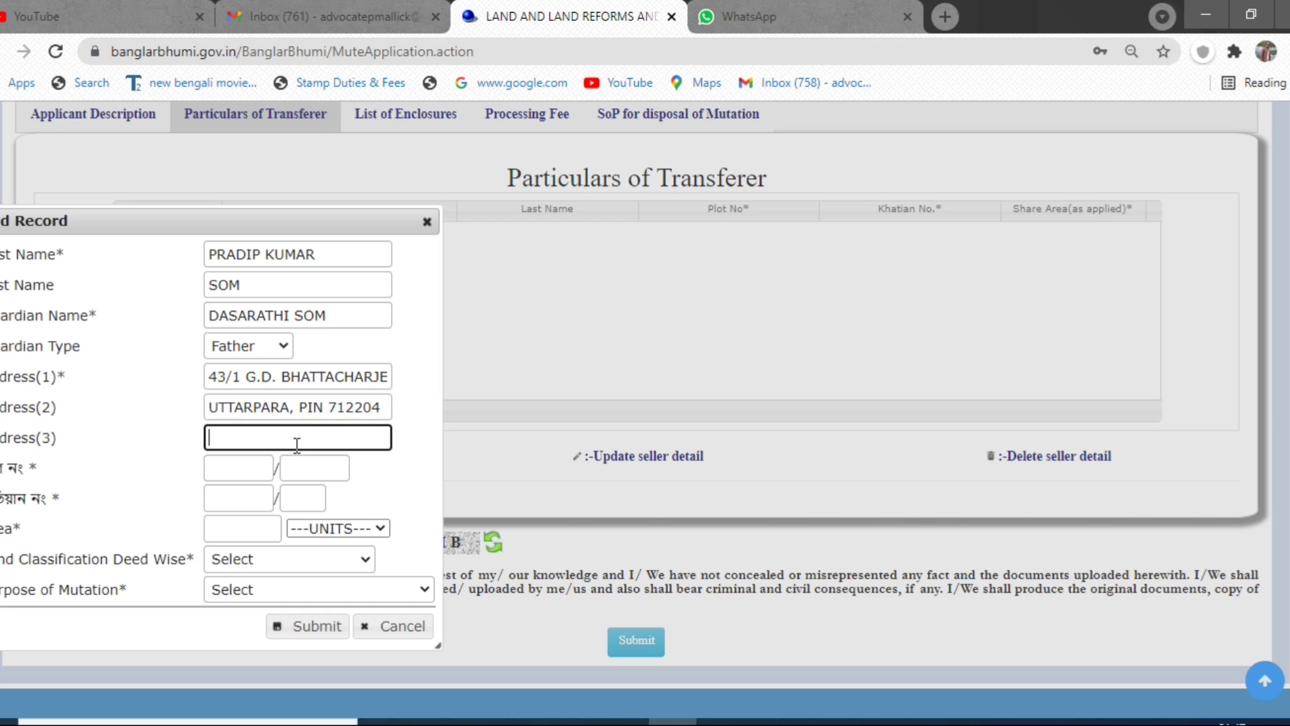
pyautogui.press('Tab')
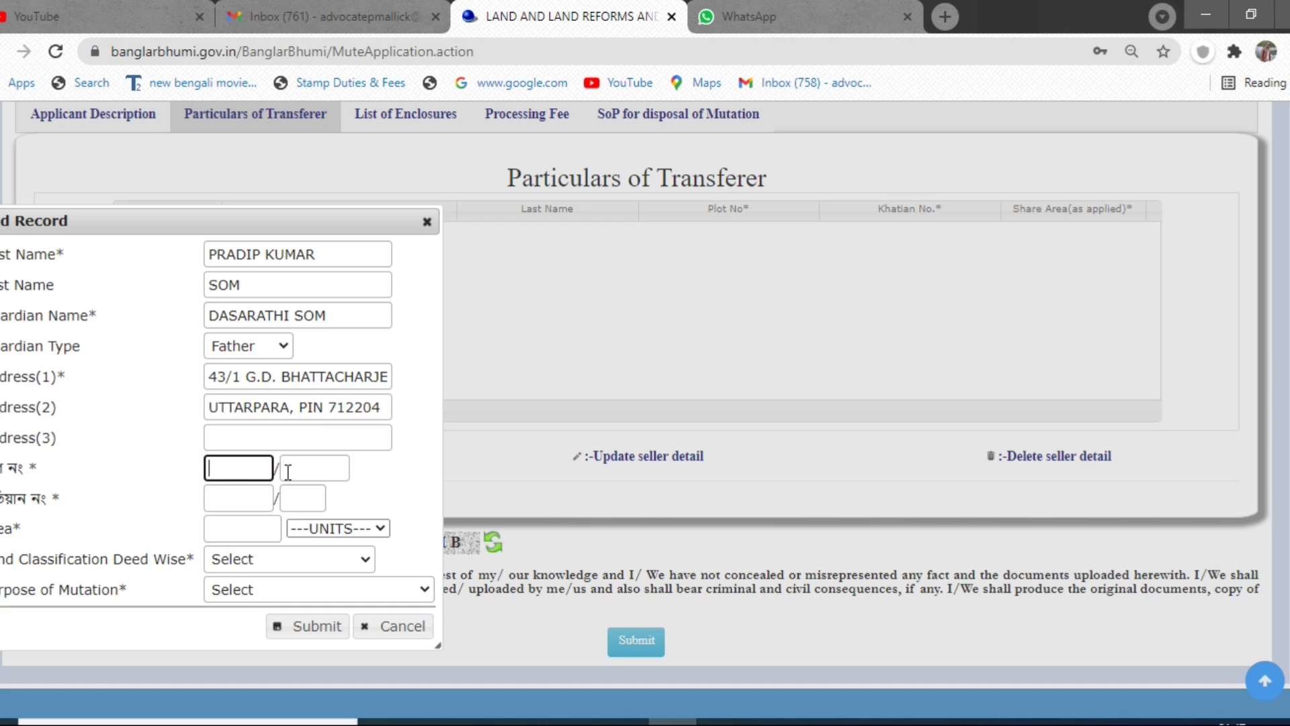
# Step: Enter plot 8203, khatian 955/15 and a share area of 0.002 acre
pyautogui.write('8203')
pyautogui.click(246, 500)
pyautogui.write('955')
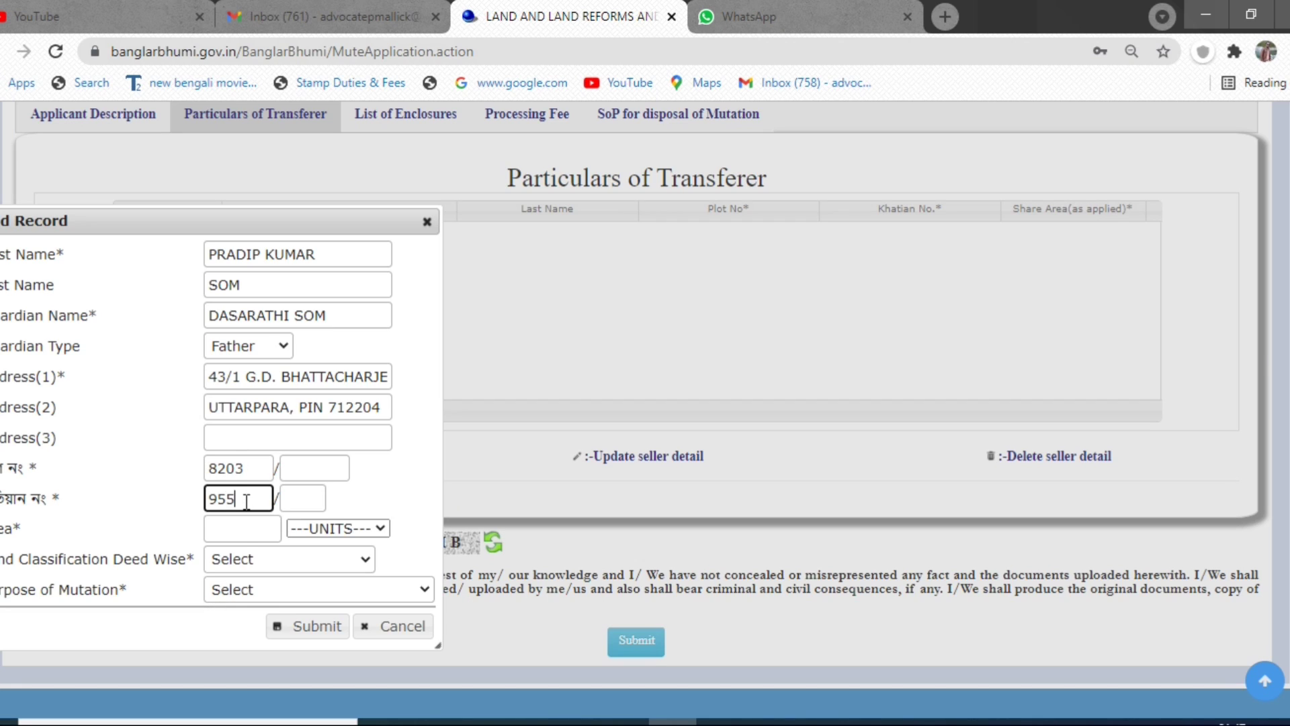
pyautogui.write('15')
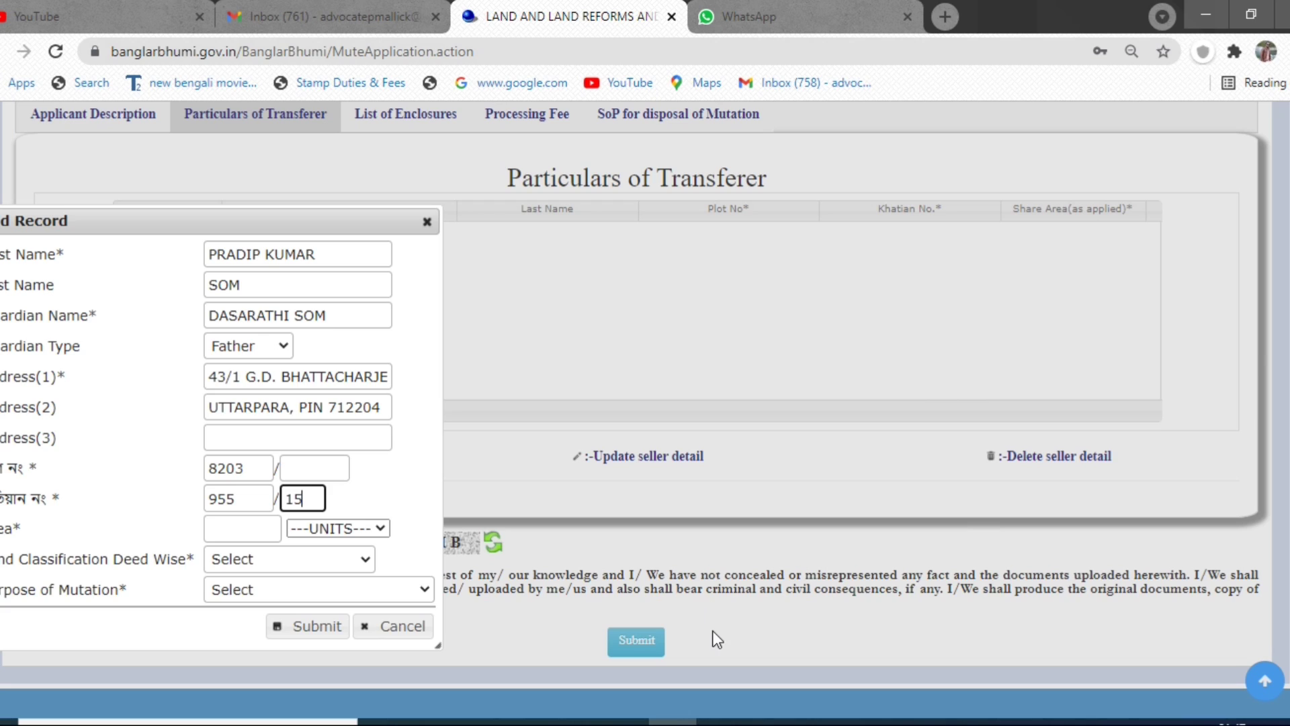
pyautogui.click(269, 534)
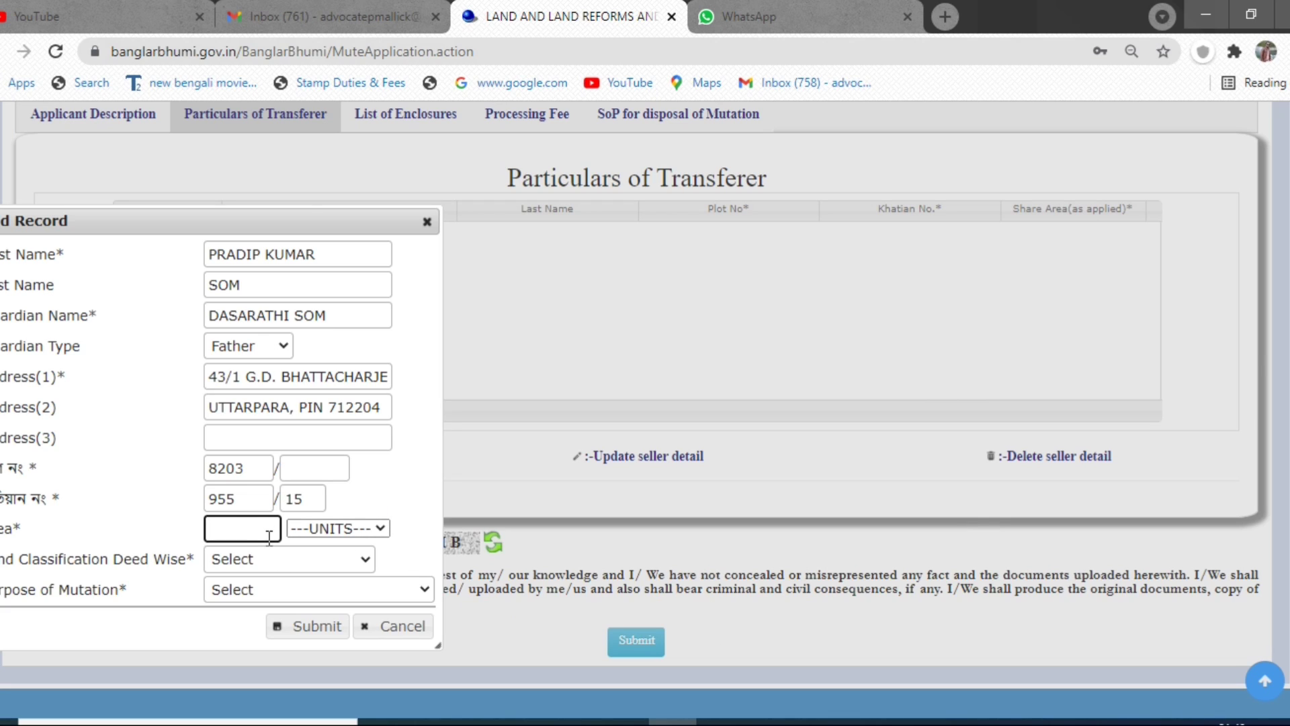
pyautogui.write('0.002')
pyautogui.click(308, 535)
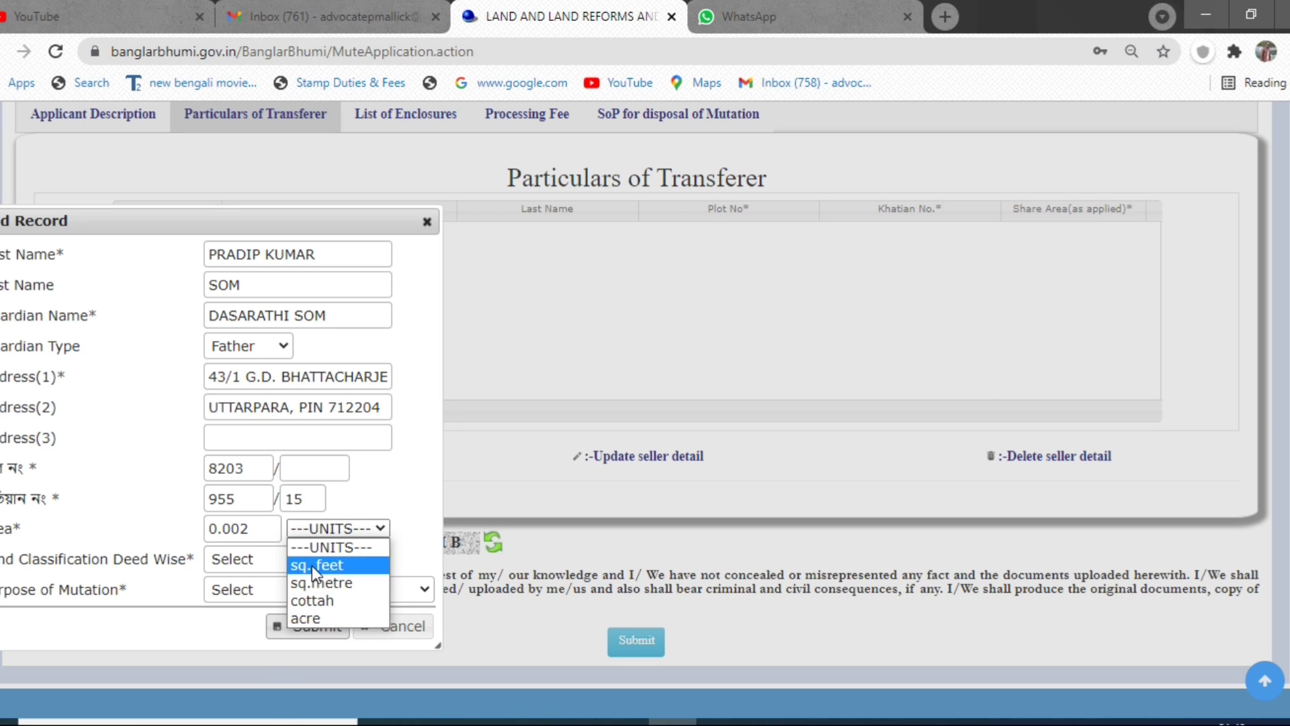
pyautogui.click(323, 618)
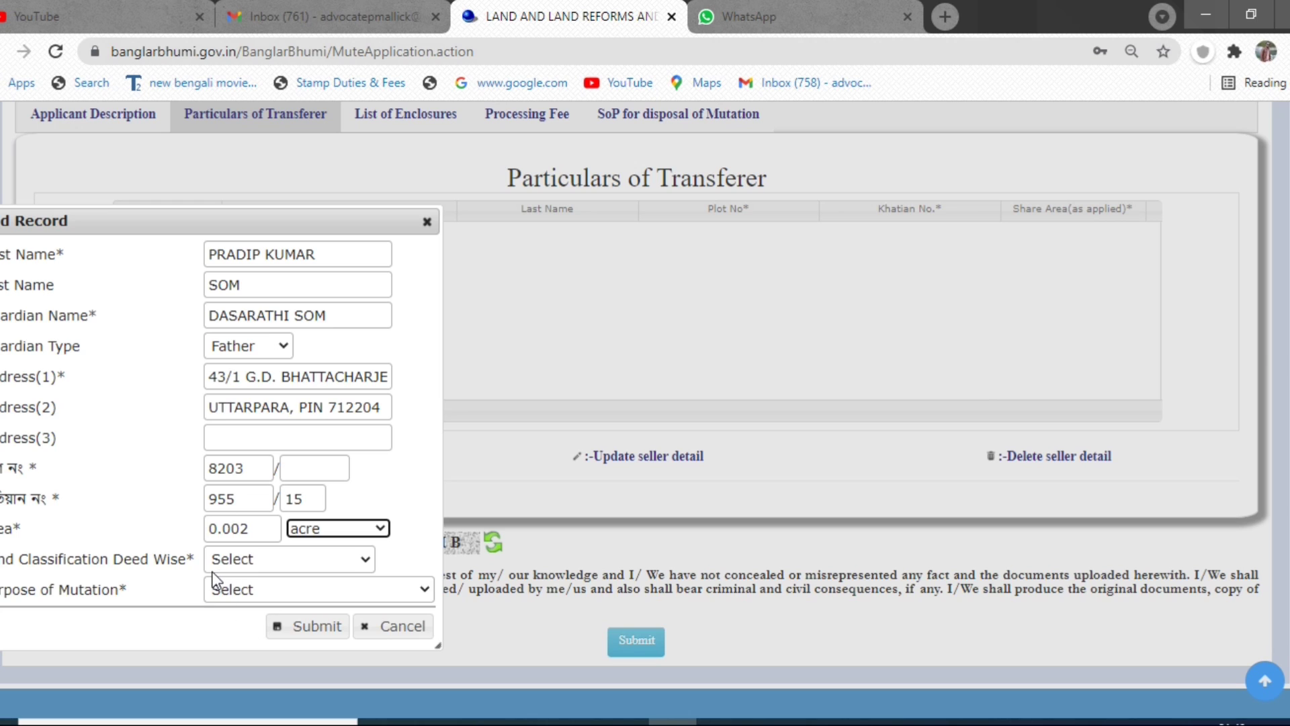
# Step: Set classification [010] বাস্তু and purpose homestead and non-agri, then submit and close the form
pyautogui.doubleClick(255, 529)
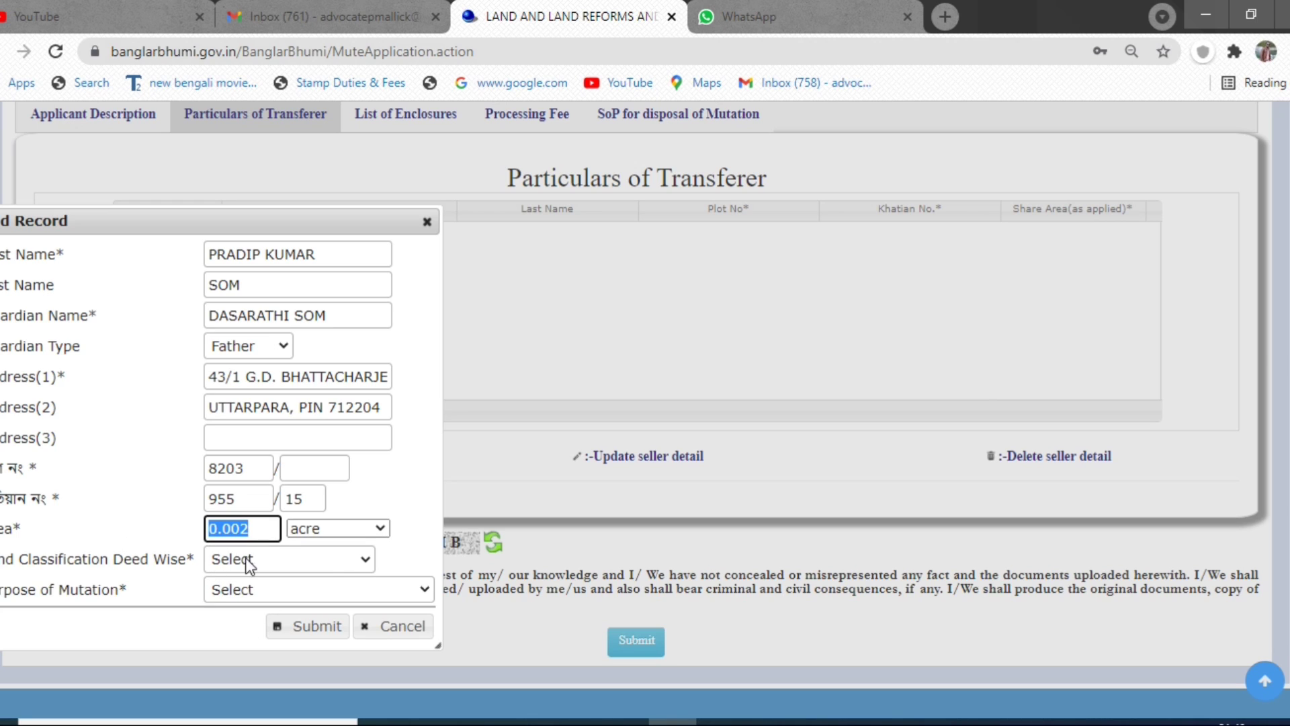
pyautogui.click(326, 566)
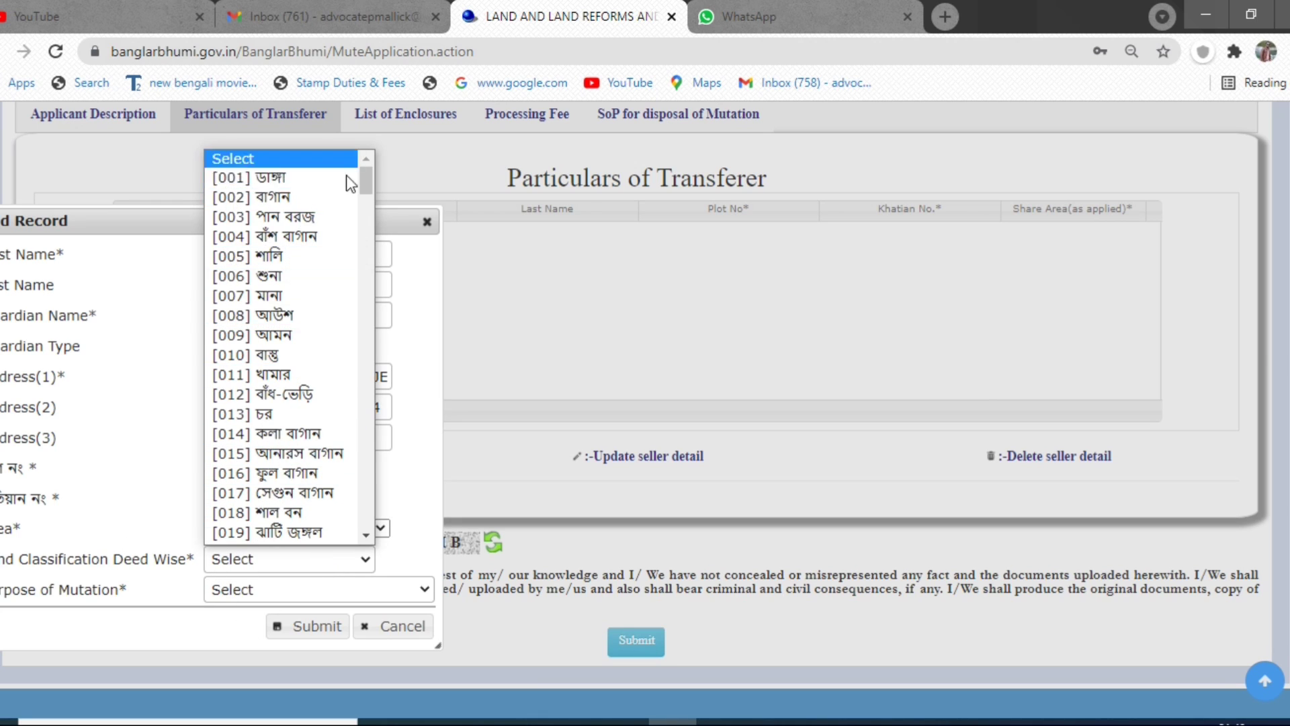
pyautogui.click(322, 354)
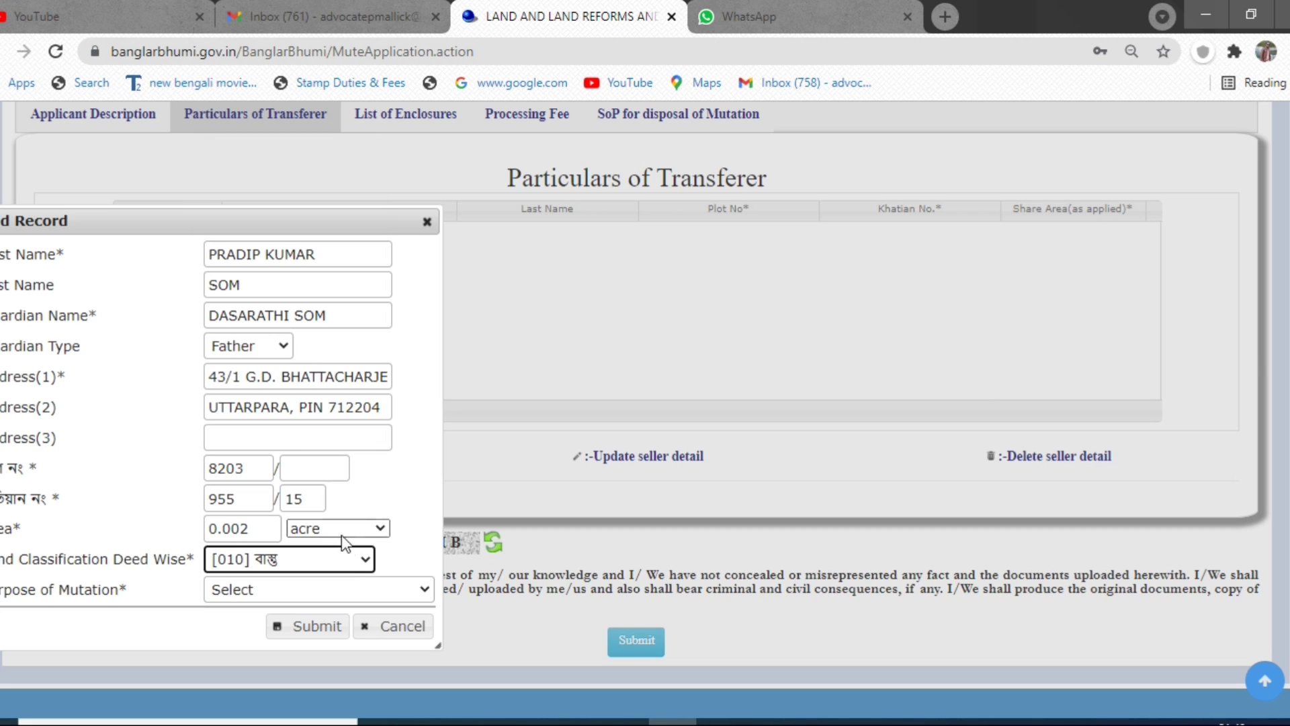
pyautogui.click(356, 586)
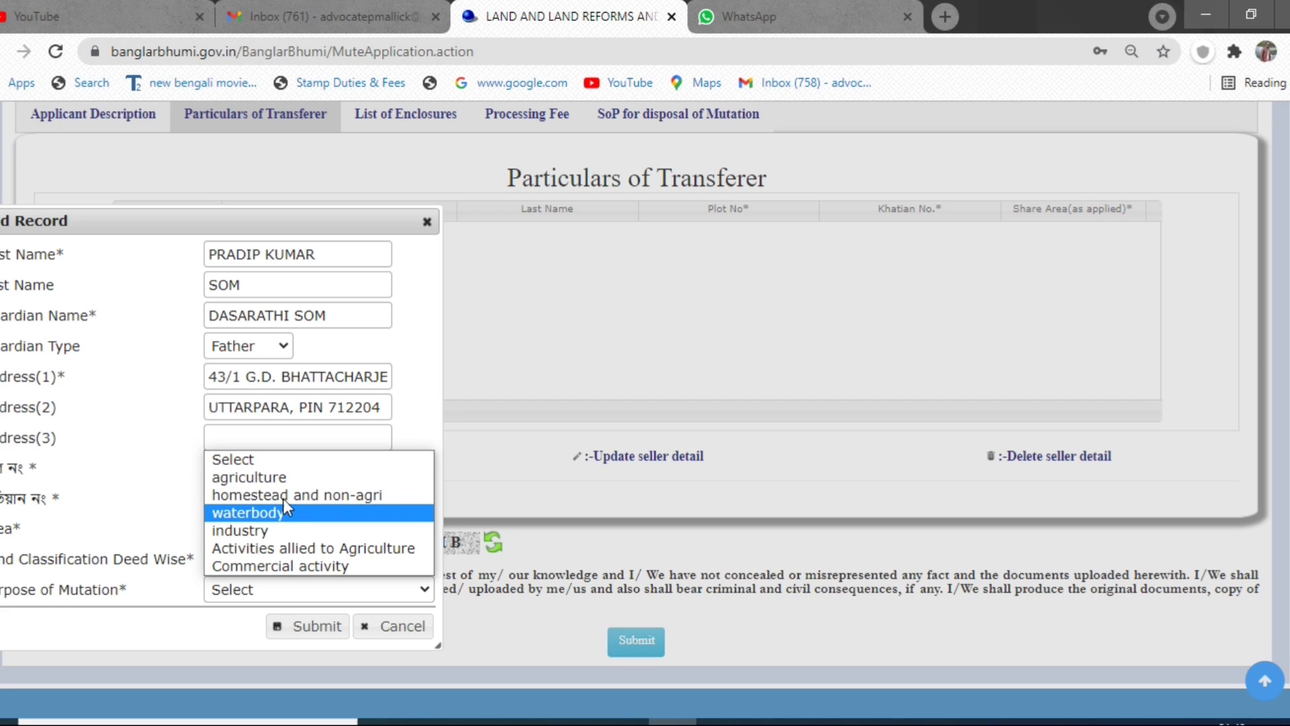
pyautogui.click(275, 495)
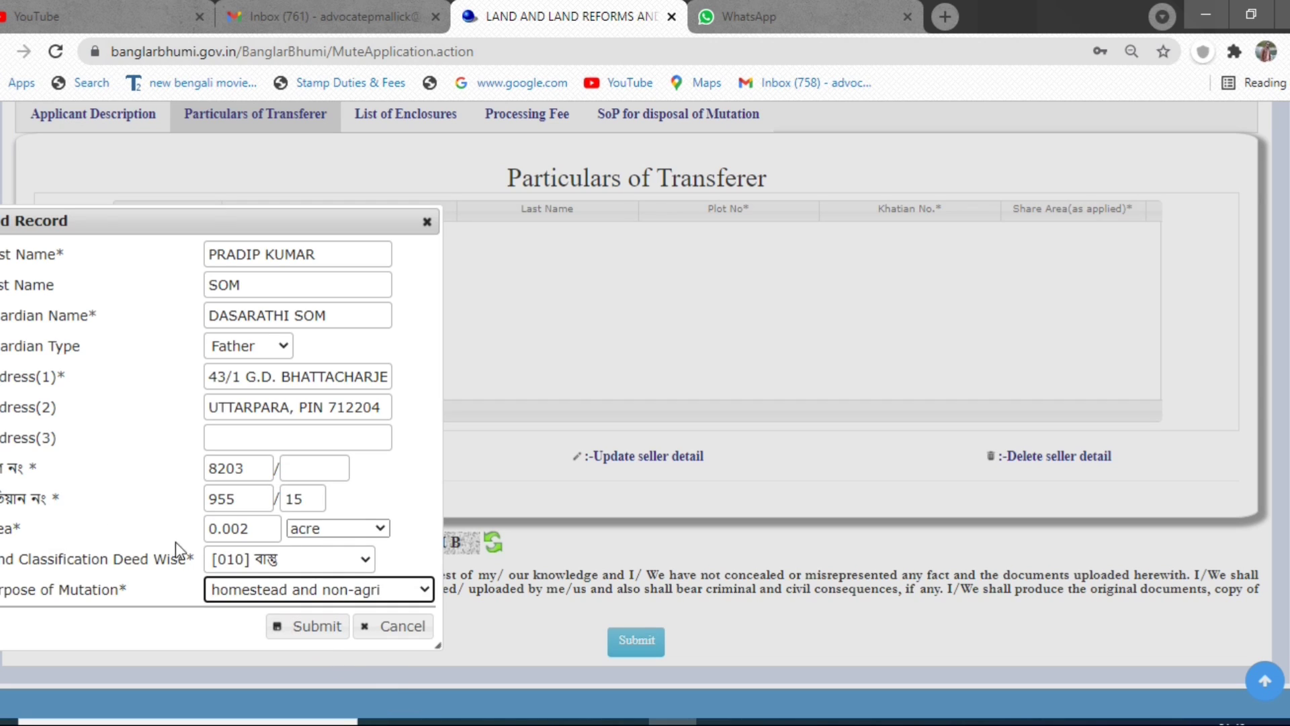
pyautogui.click(246, 558)
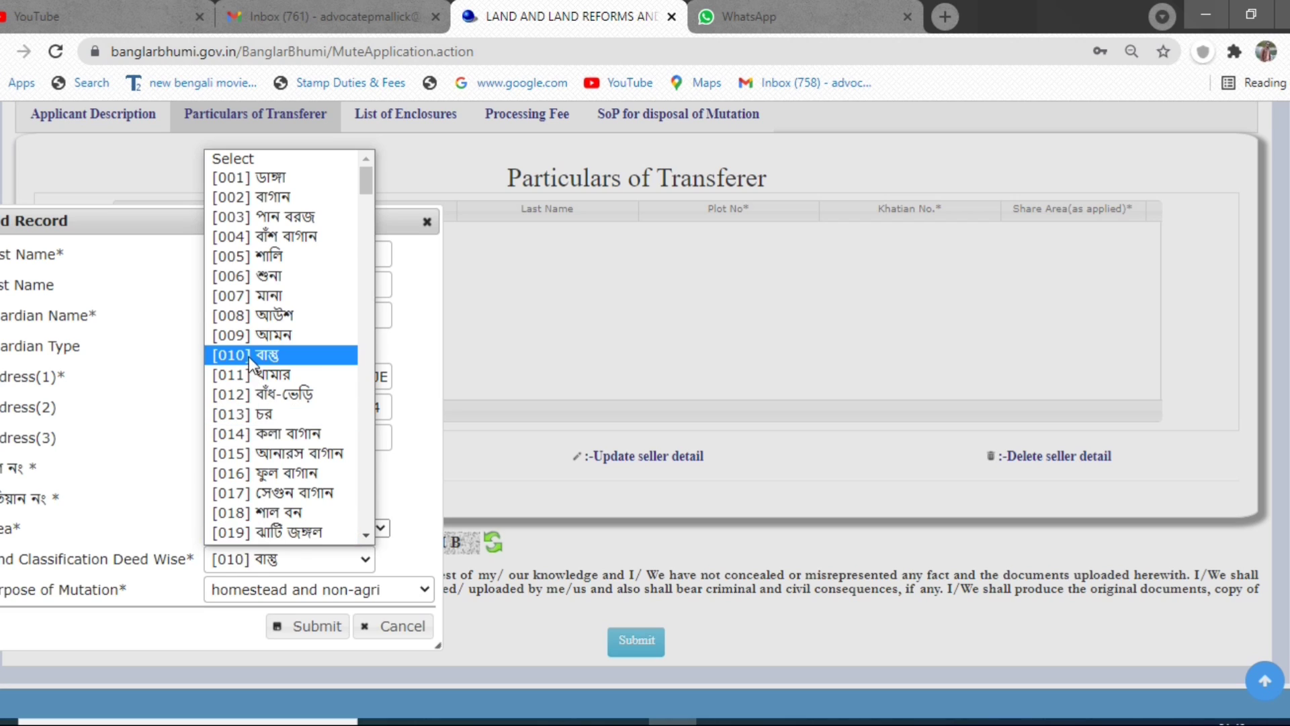
pyautogui.click(248, 356)
pyautogui.click(348, 591)
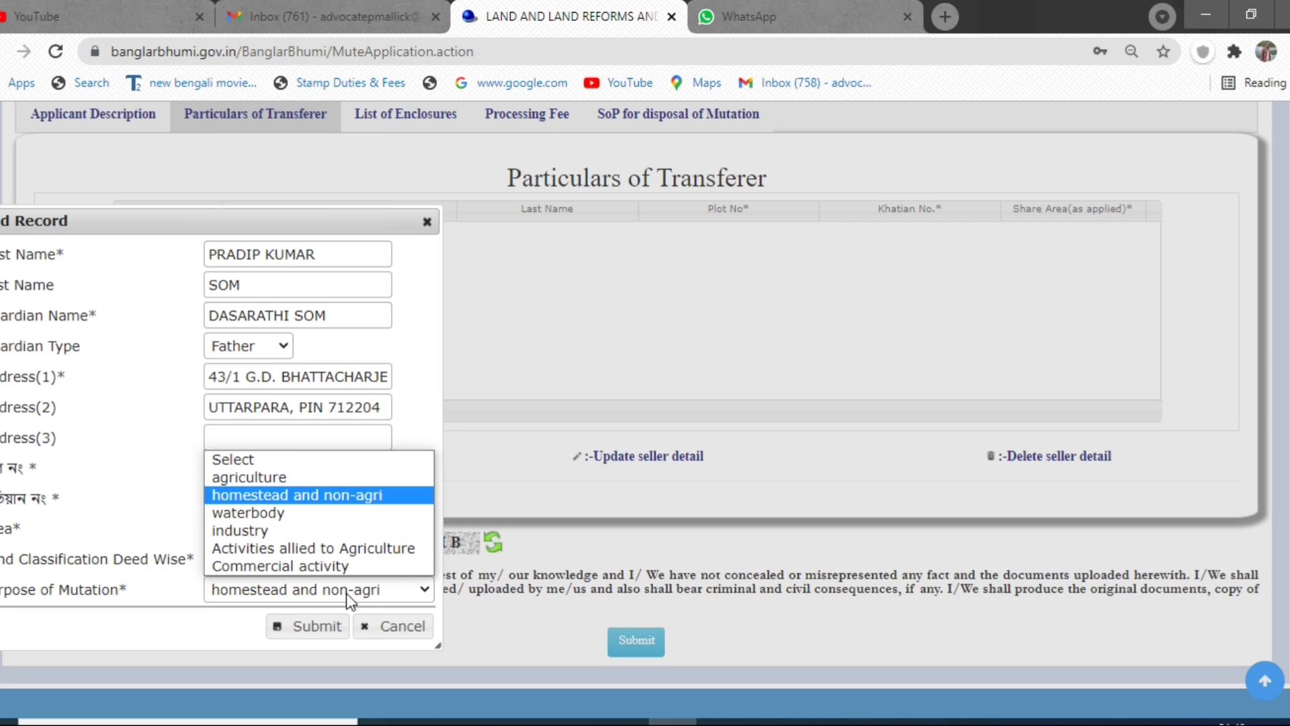
pyautogui.click(253, 498)
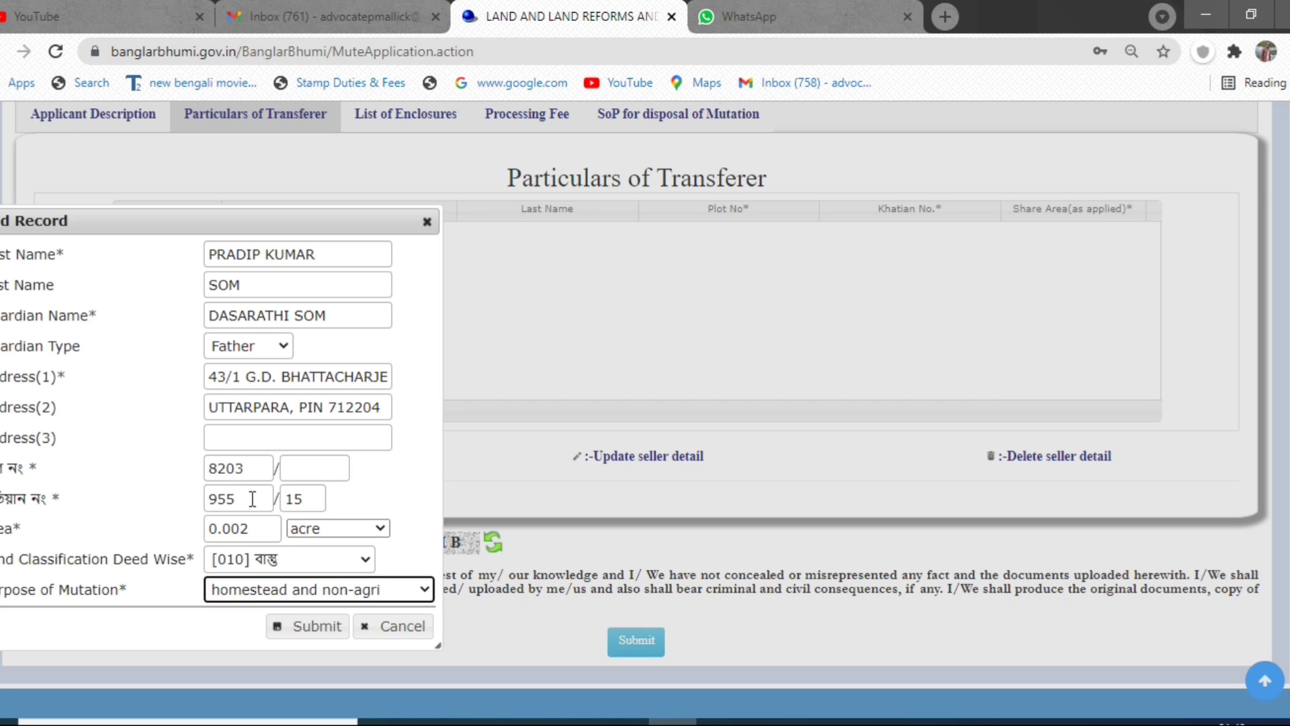
pyautogui.click(299, 628)
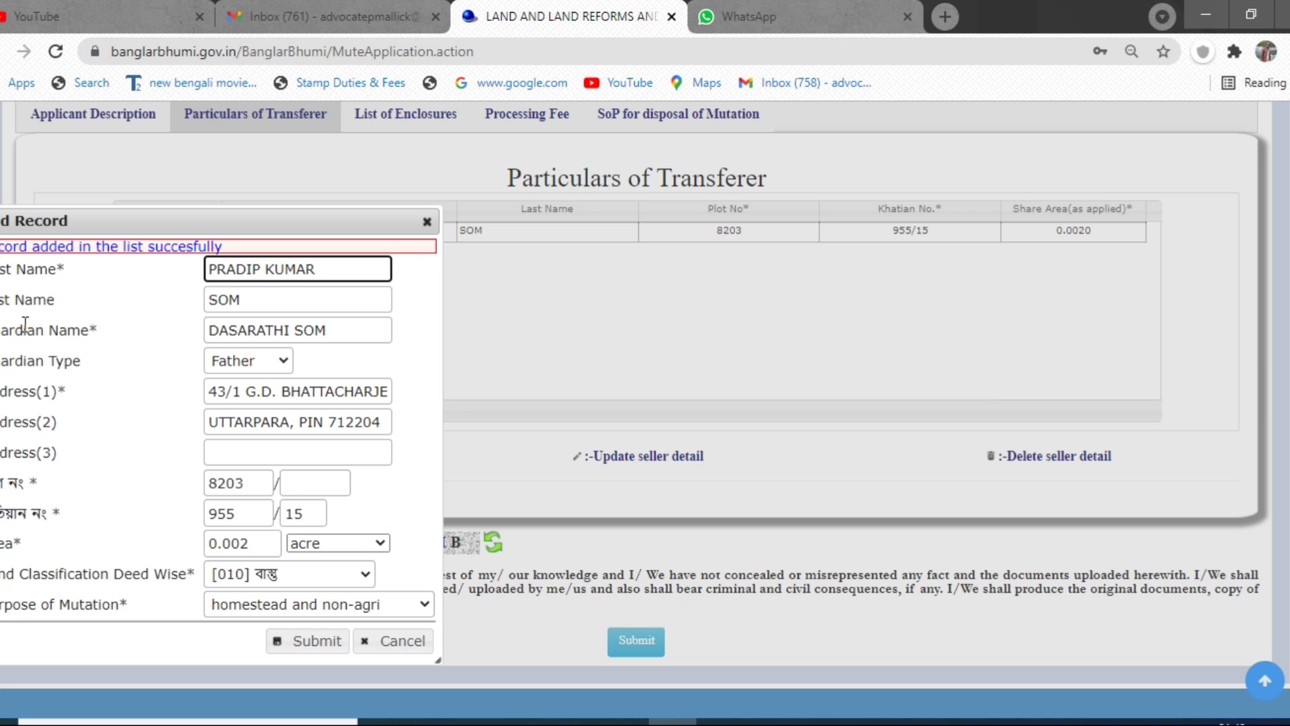
pyautogui.click(427, 222)
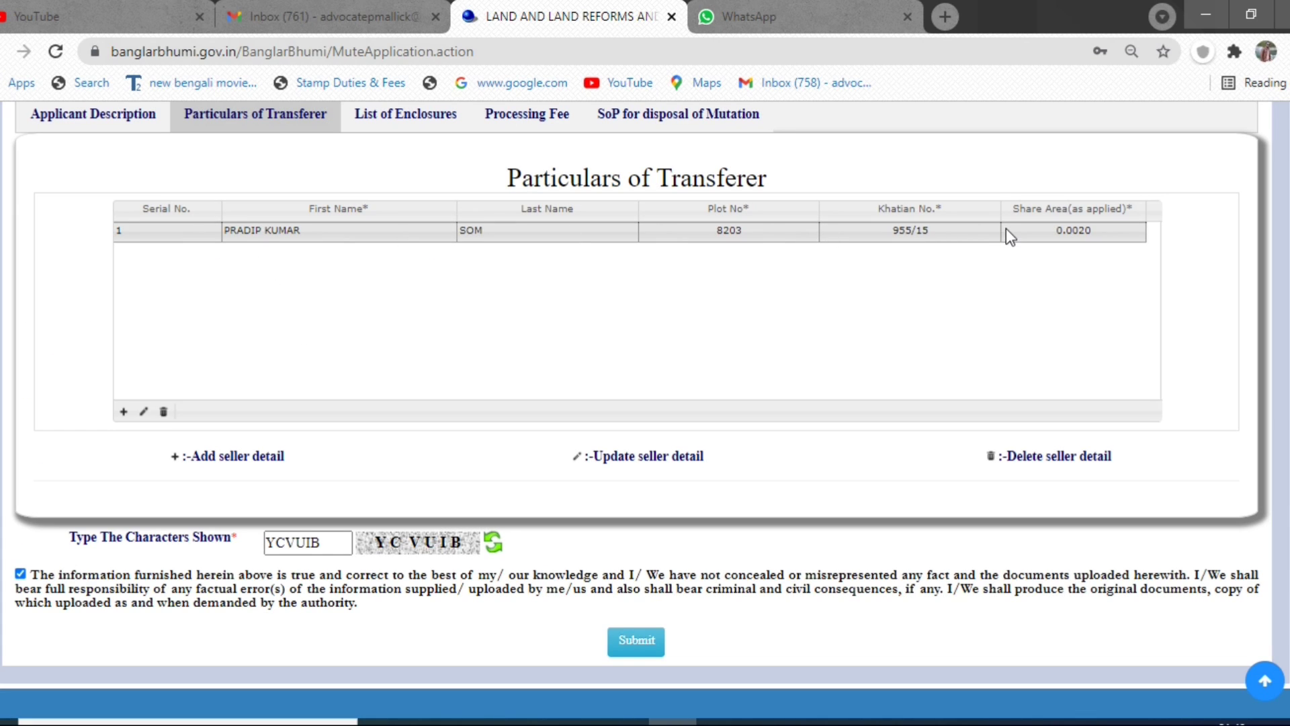
# Step: On List of Enclosures, tick the legal heir certificate and start choosing its file
pyautogui.scroll(4, 665, 441)
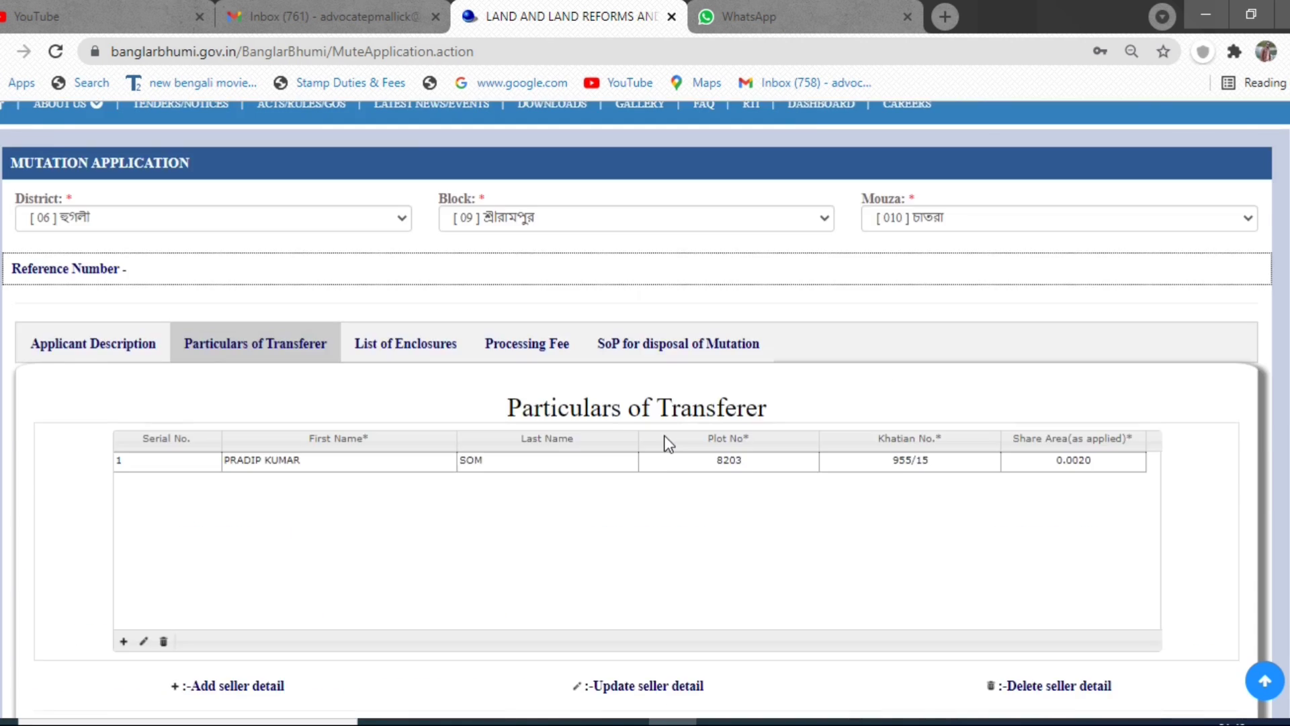
pyautogui.click(438, 417)
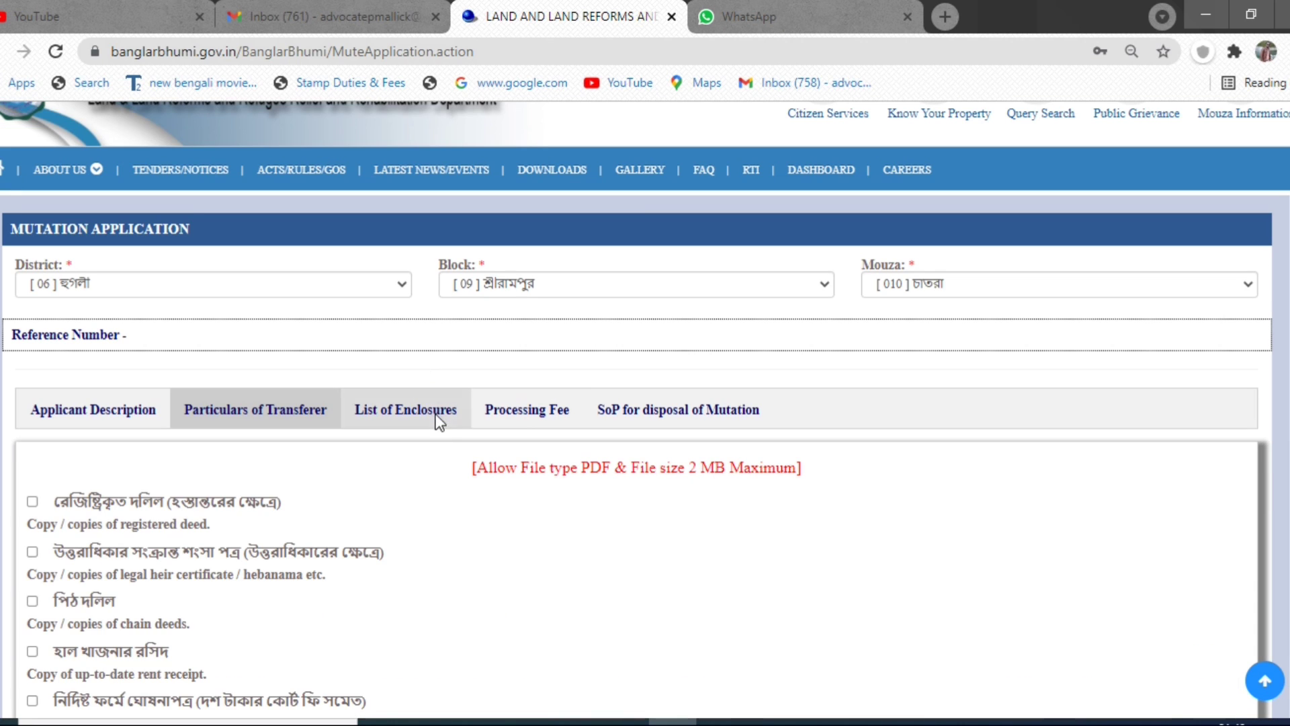
pyautogui.scroll(-3, 385, 515)
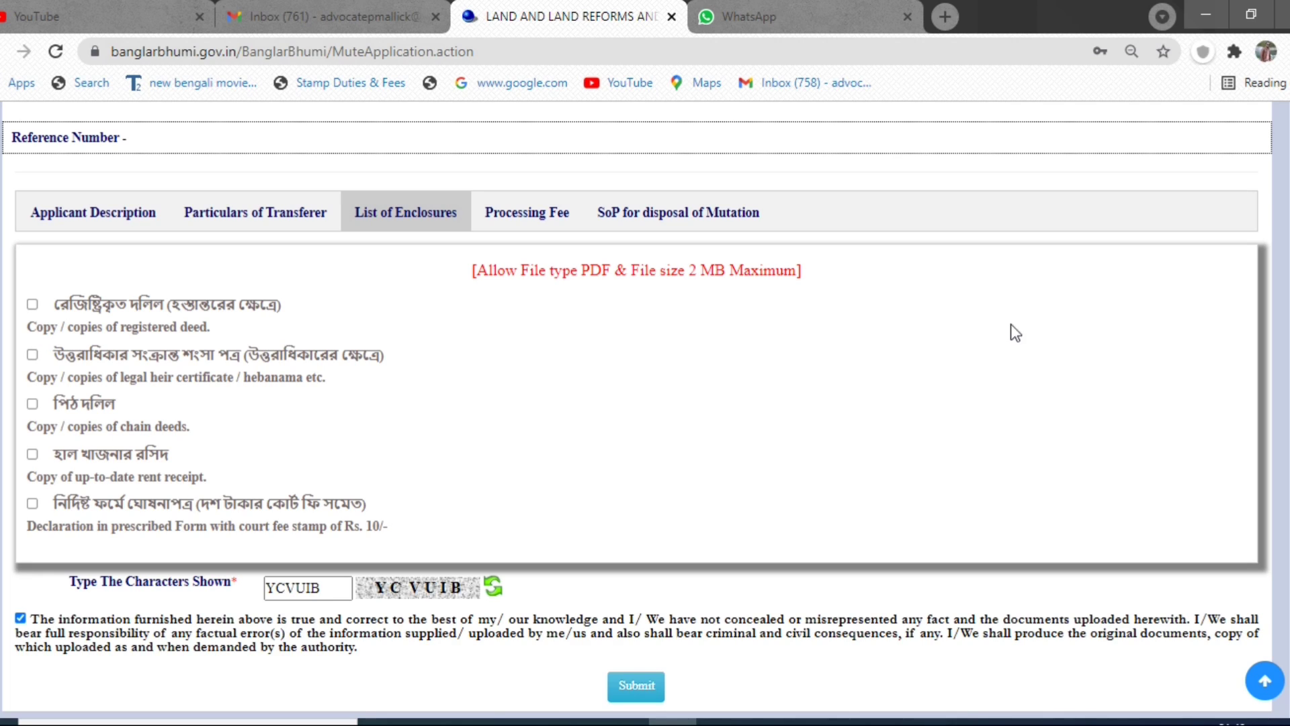
pyautogui.click(33, 354)
pyautogui.click(869, 380)
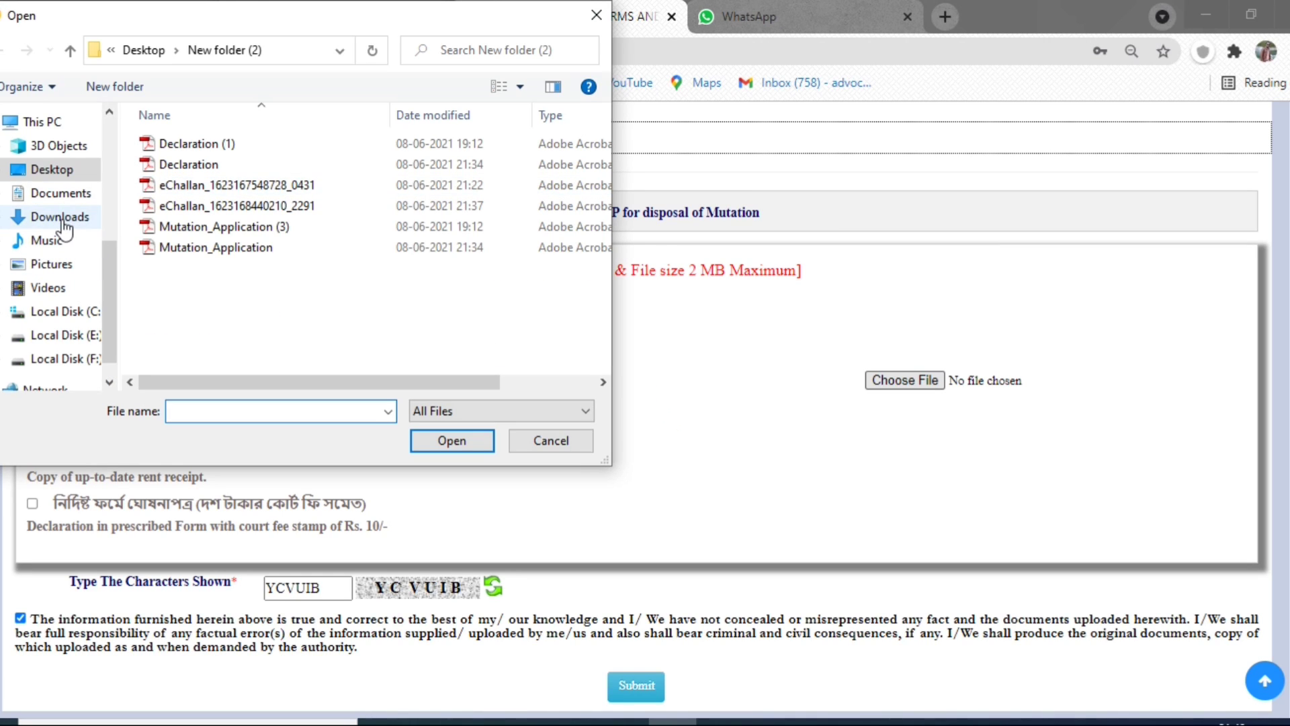
# Step: Attach Document 22 from Downloads, then tick chain deeds and attach Document 22 there
pyautogui.click(61, 216)
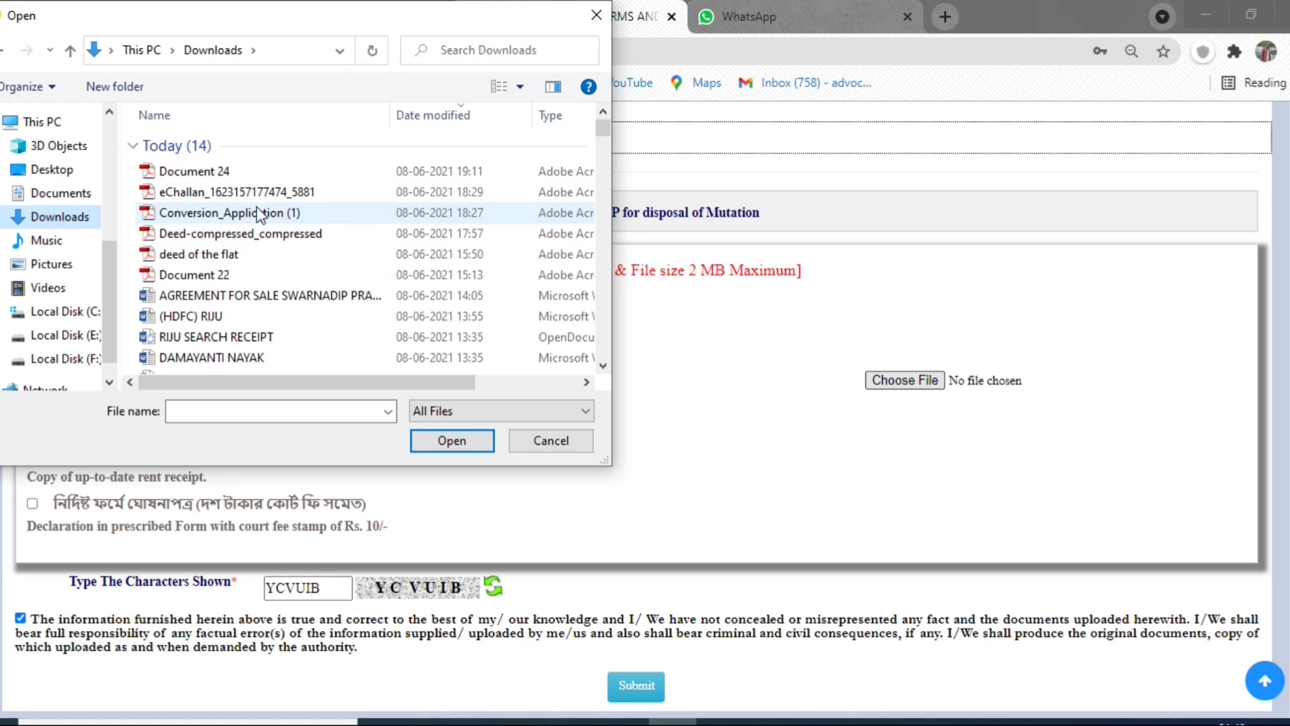
pyautogui.click(248, 278)
pyautogui.click(428, 441)
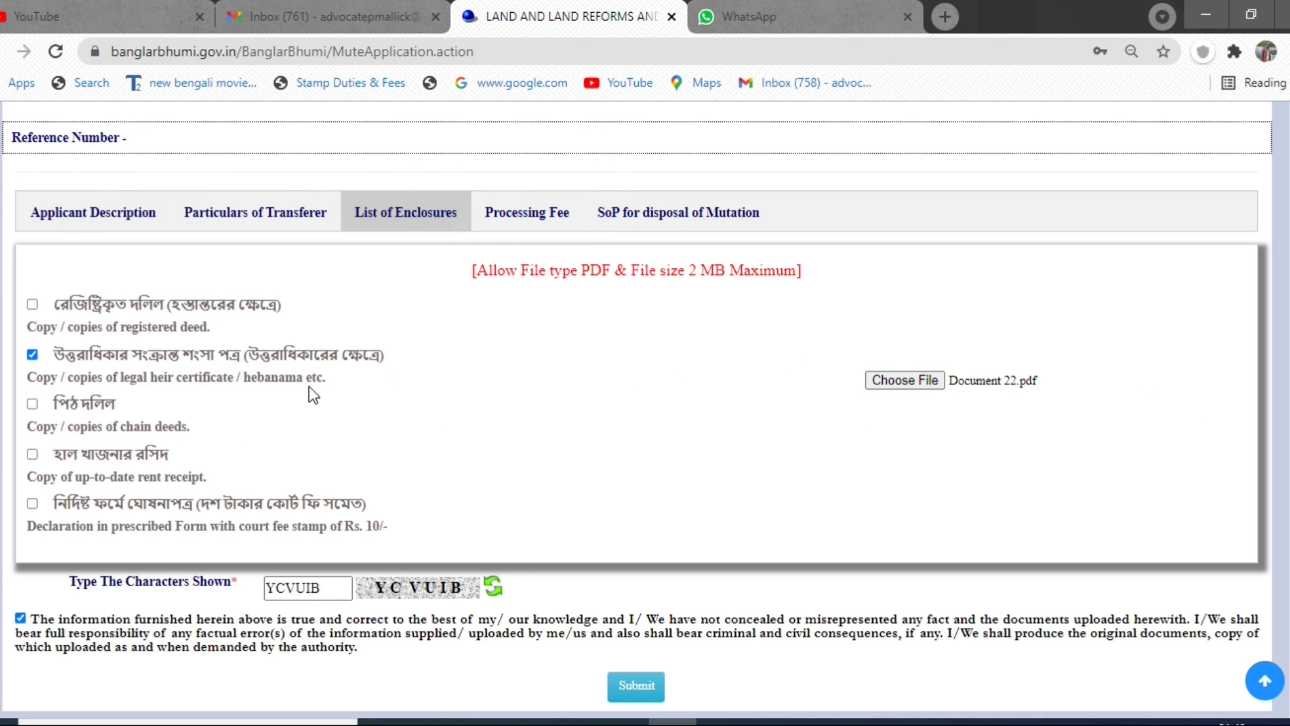
pyautogui.click(32, 404)
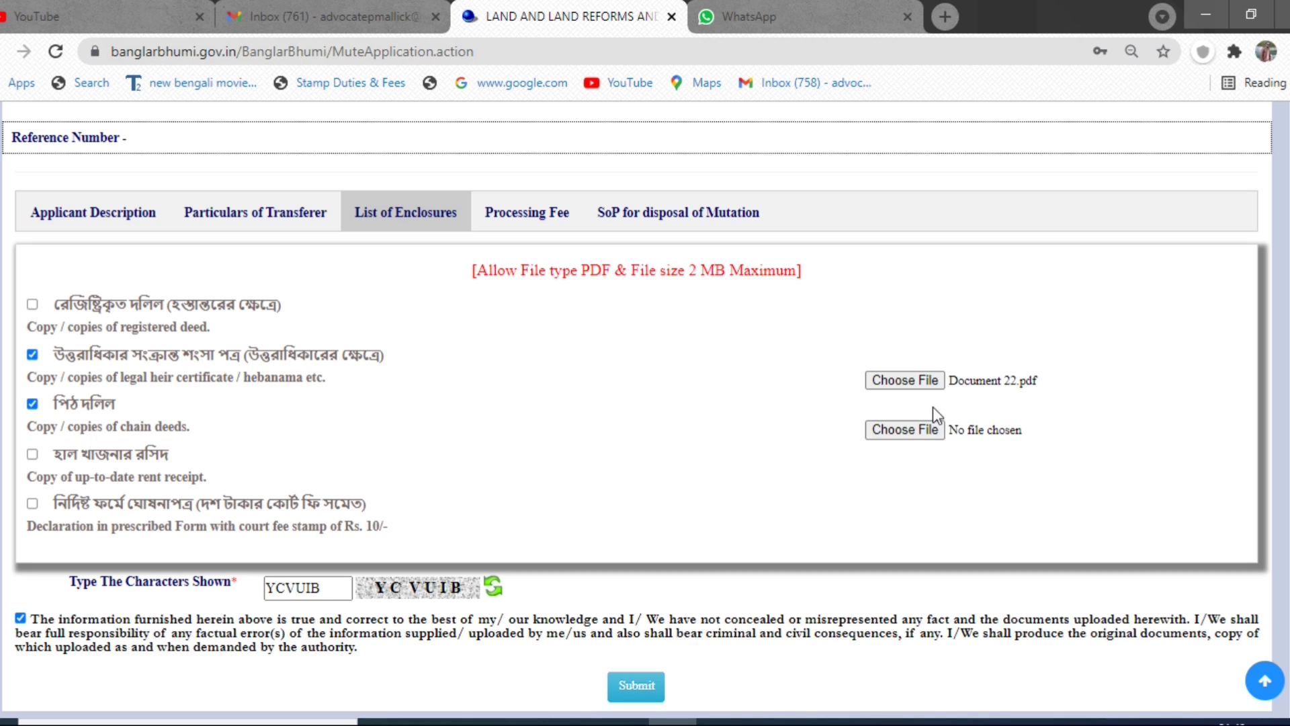
pyautogui.click(932, 426)
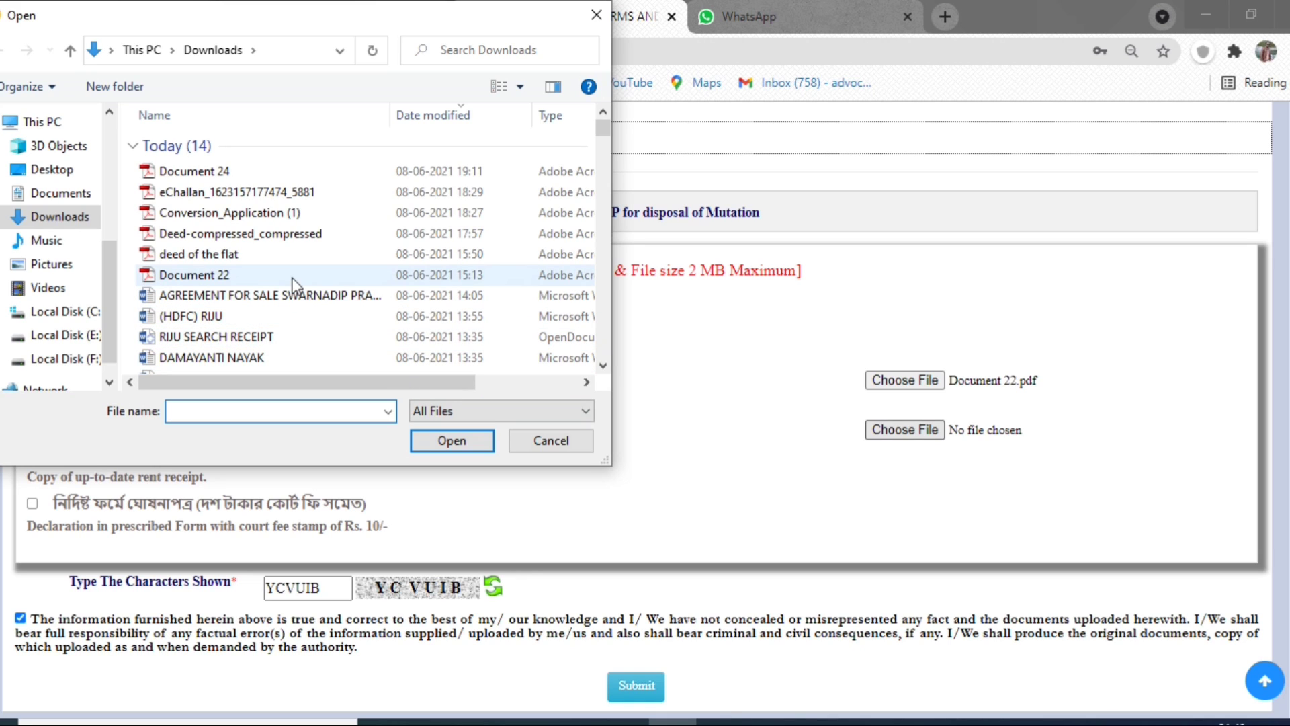
pyautogui.click(295, 274)
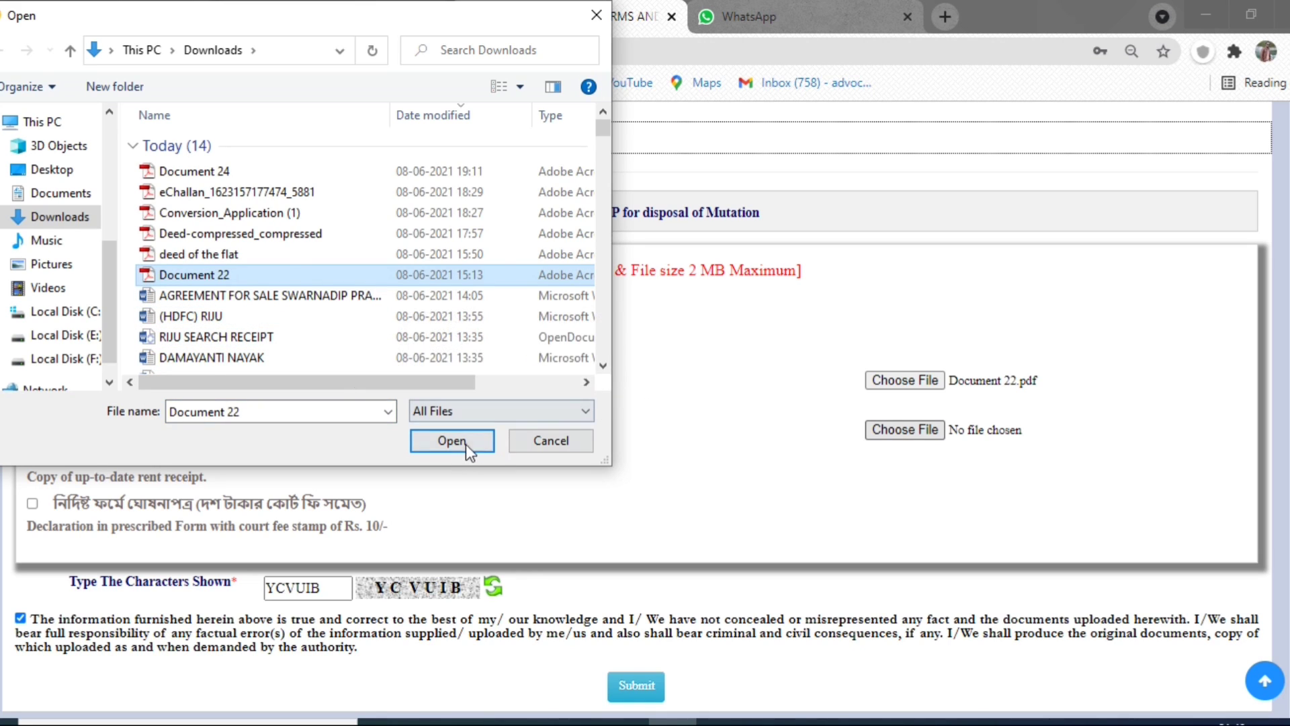
pyautogui.click(463, 443)
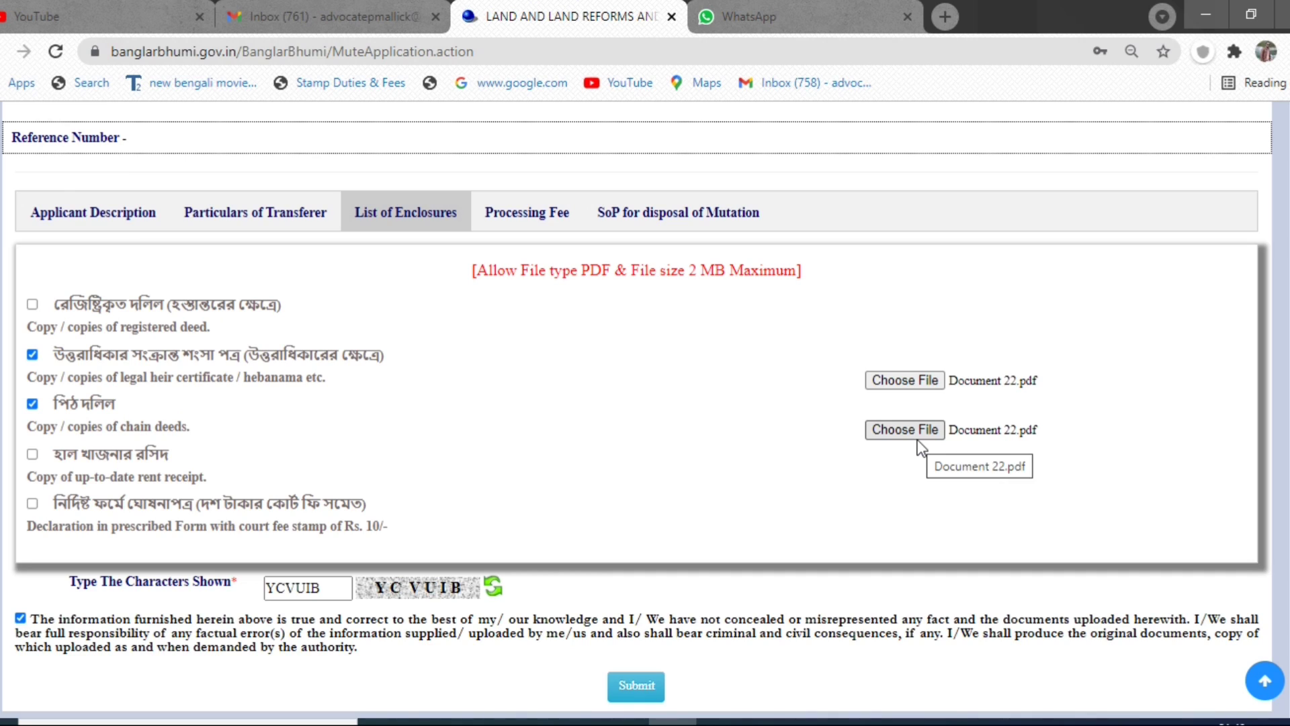
# Step: Replace the heir certificate file with Deed-compressed_compressed and attach Document 24 to the rent receipt
pyautogui.click(908, 383)
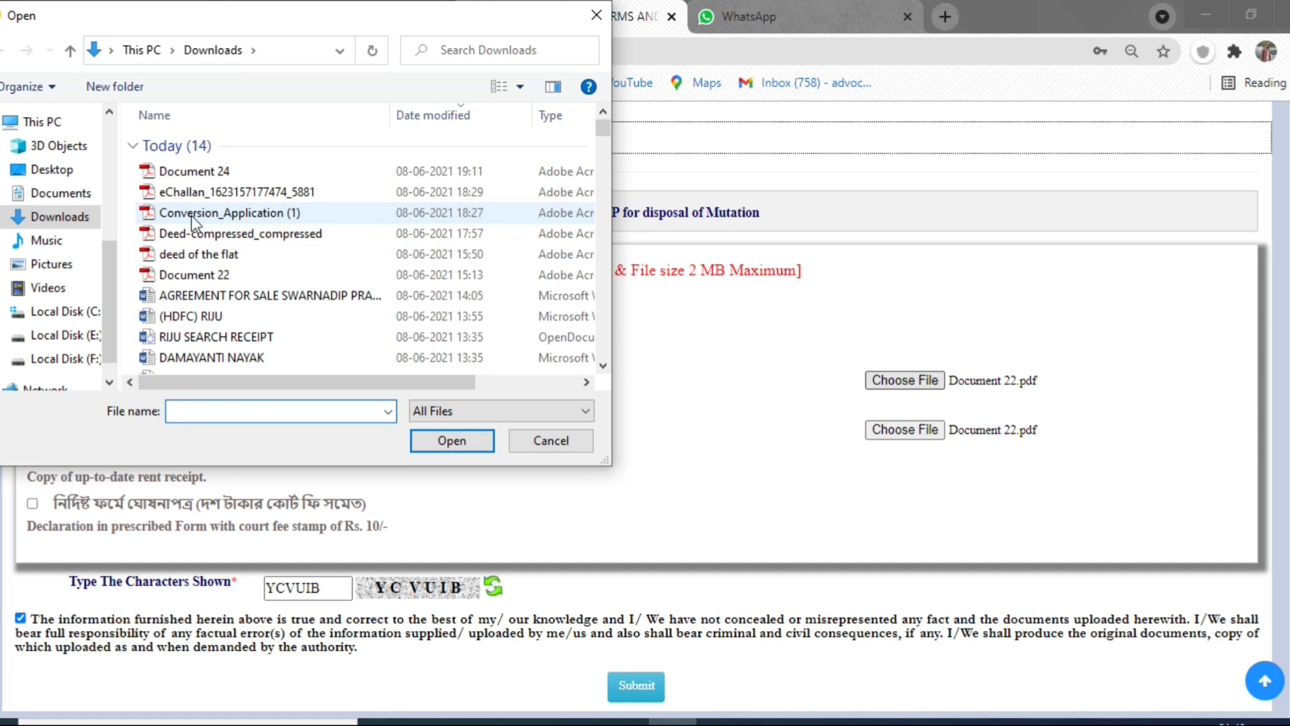
pyautogui.click(262, 232)
pyautogui.click(450, 440)
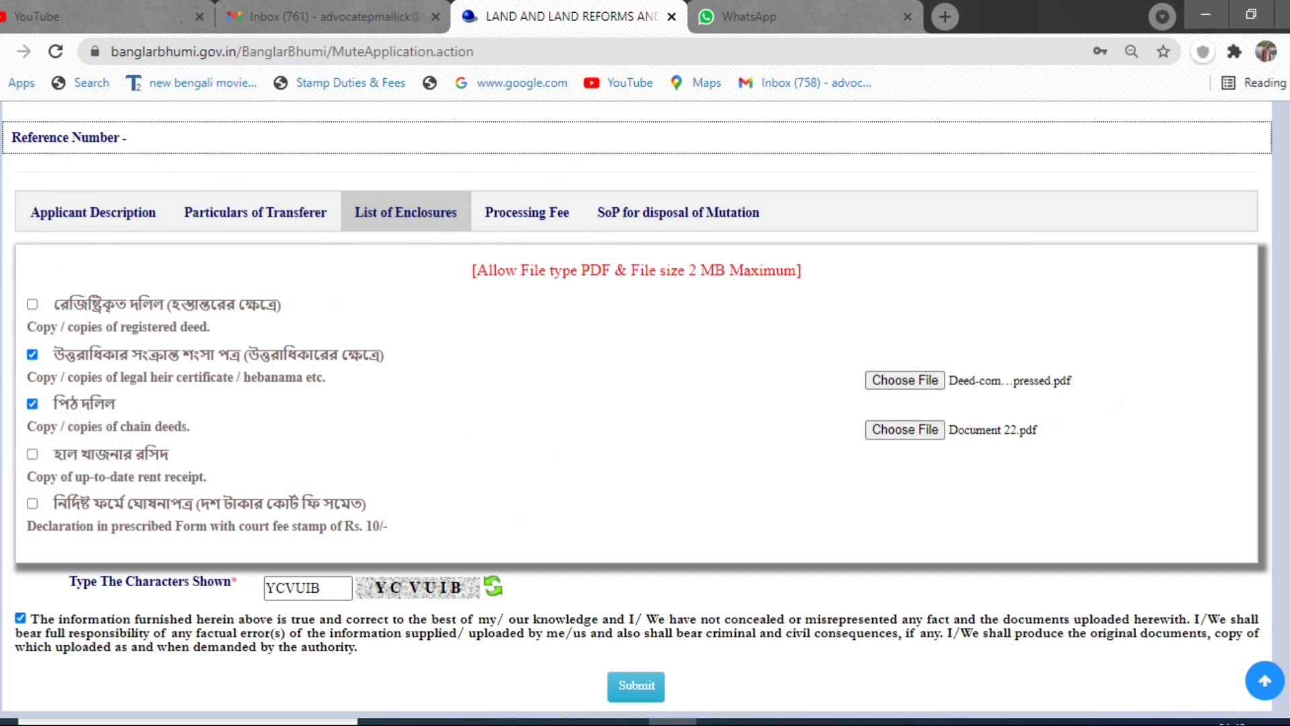
pyautogui.click(32, 454)
pyautogui.click(901, 479)
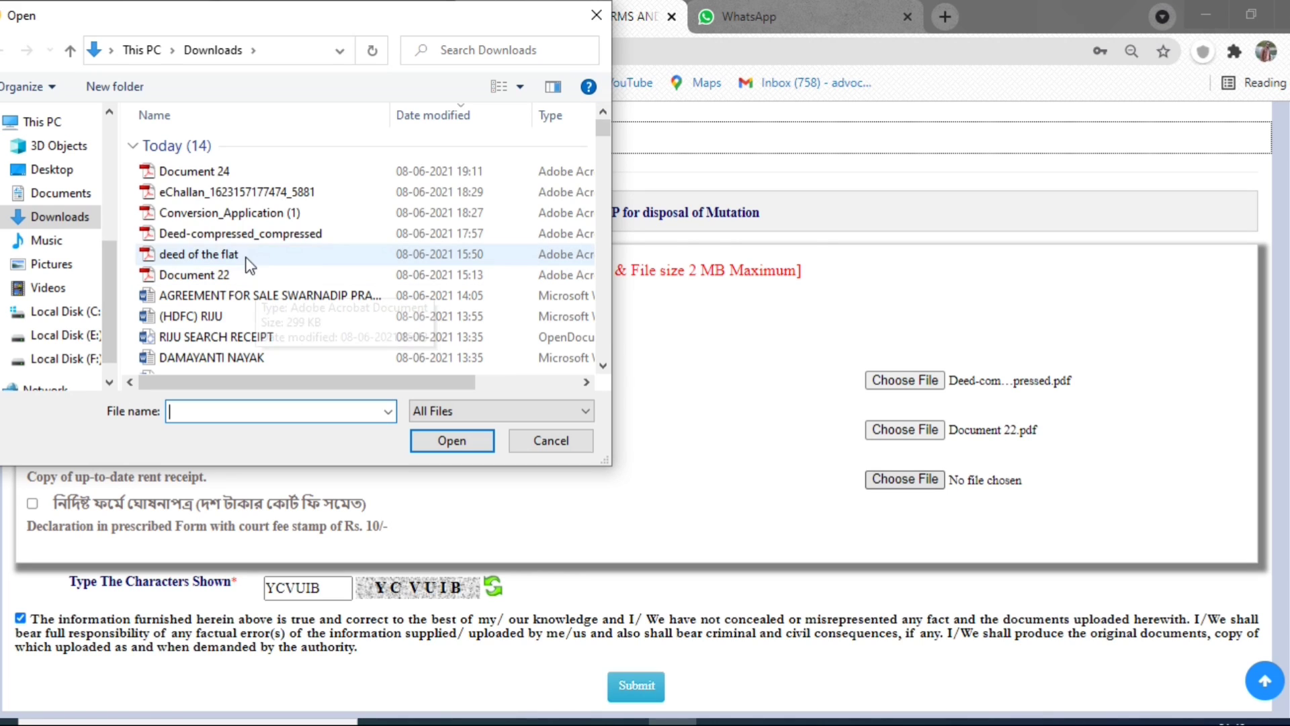
pyautogui.click(245, 168)
pyautogui.click(457, 441)
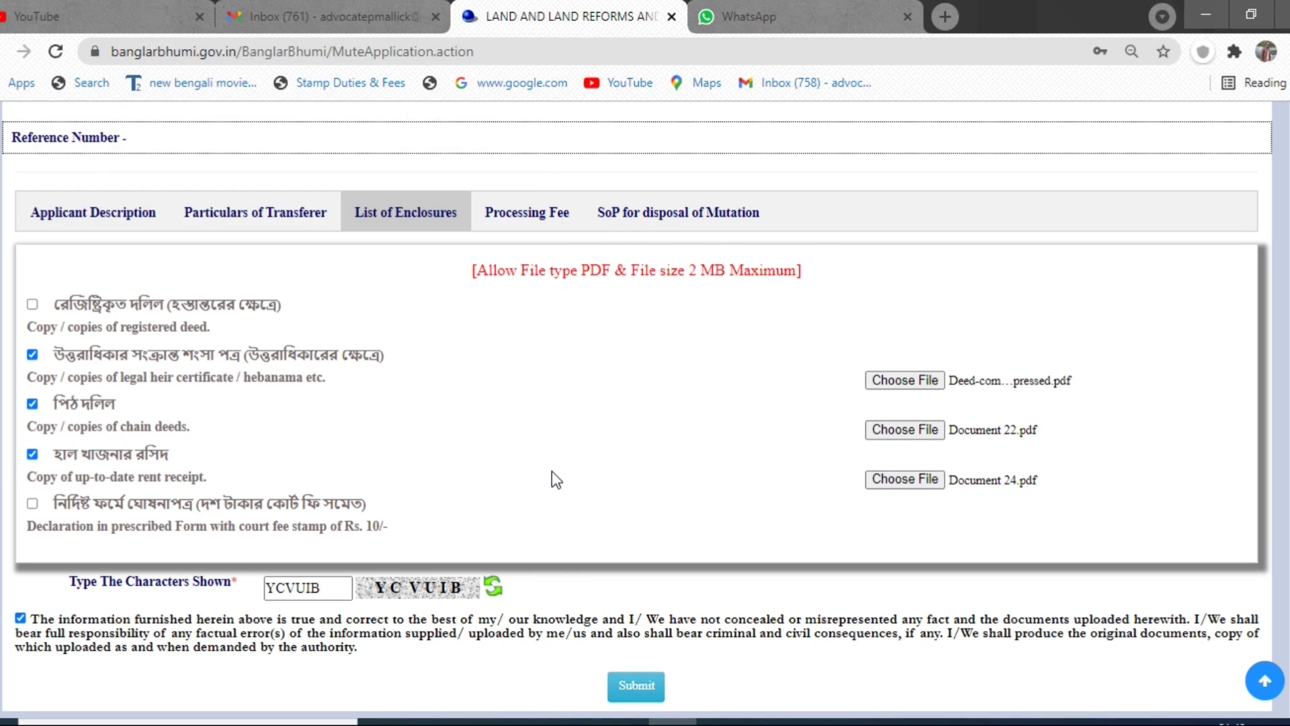
pyautogui.moveTo(525, 279); pyautogui.dragTo(617, 272)
pyautogui.click(741, 269)
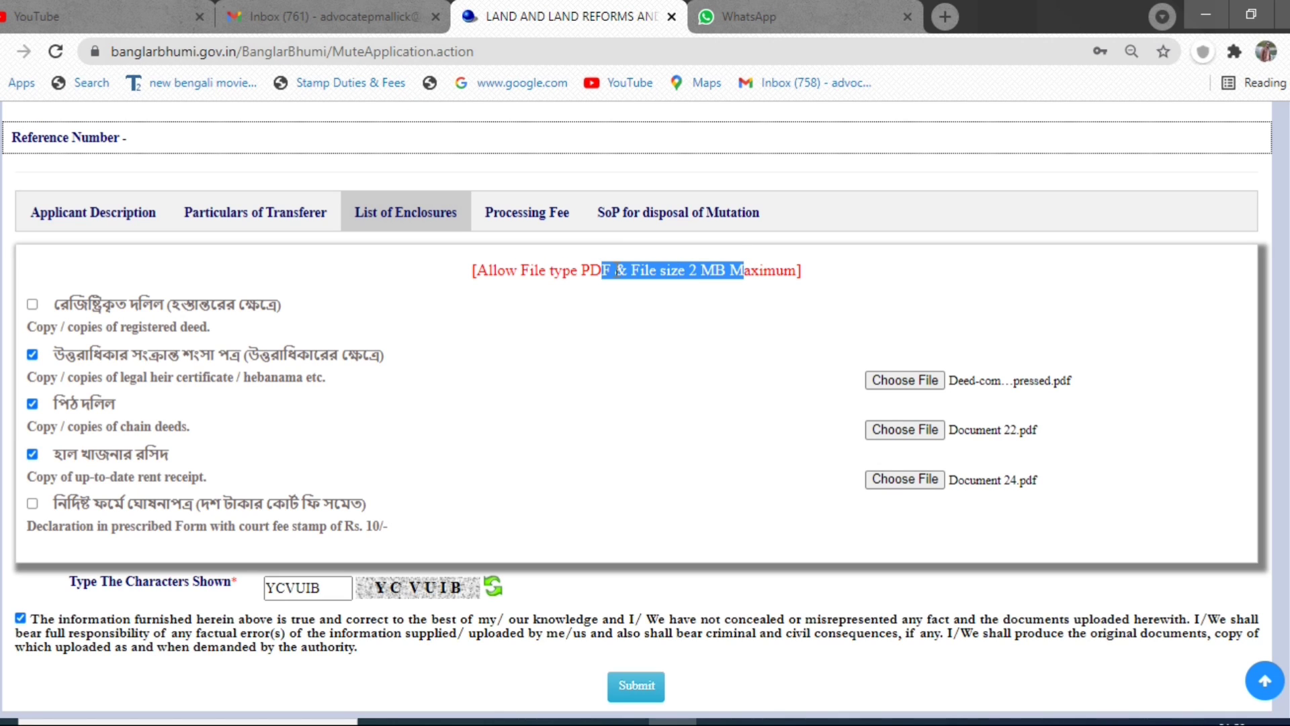
pyautogui.click(649, 363)
# Step: Review the Applicant Description, submit the application and acknowledge the Rs.100 court fee notice
pyautogui.scroll(-5, 661, 514)
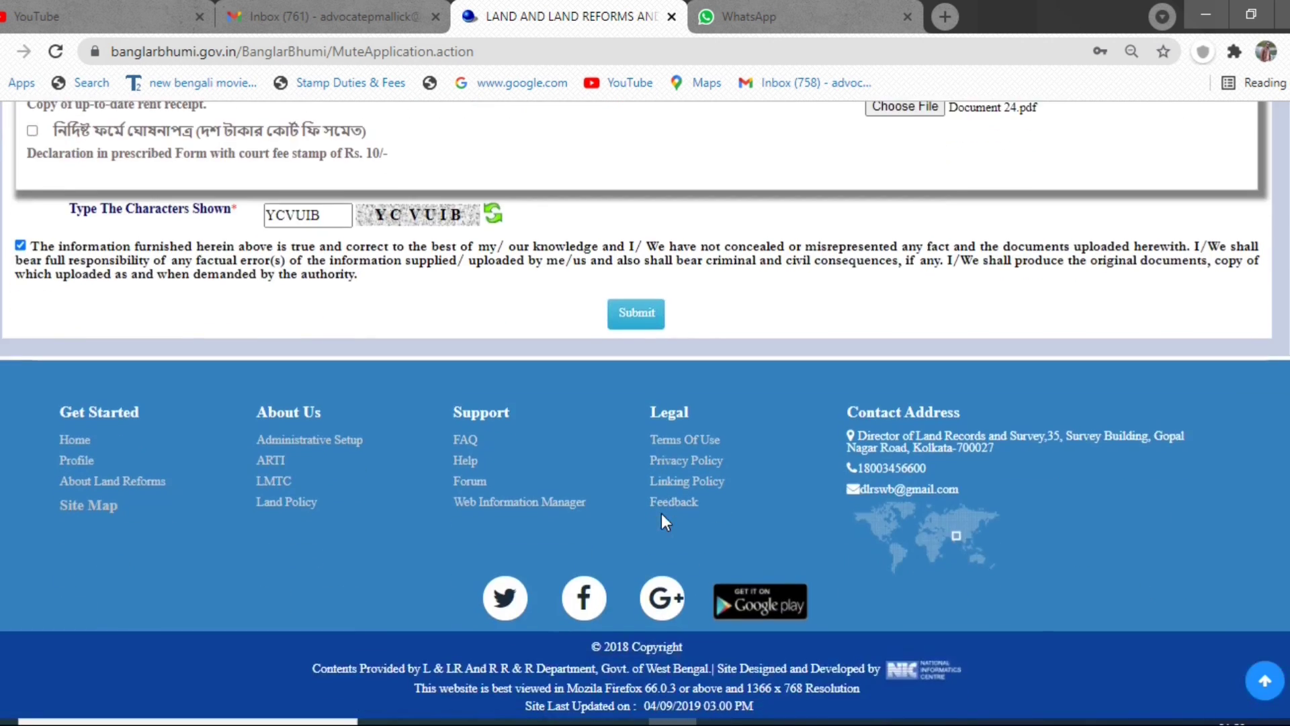
pyautogui.scroll(4, 661, 514)
pyautogui.click(57, 148)
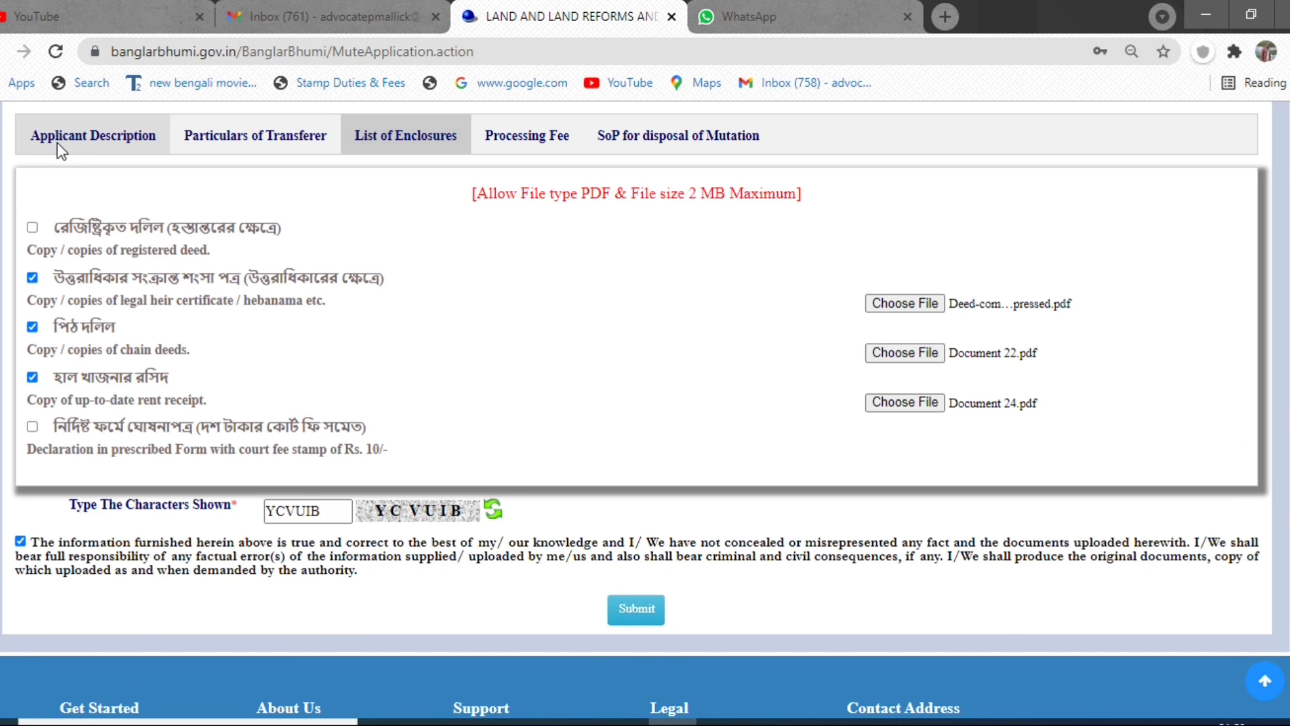
pyautogui.scroll(-4, 536, 521)
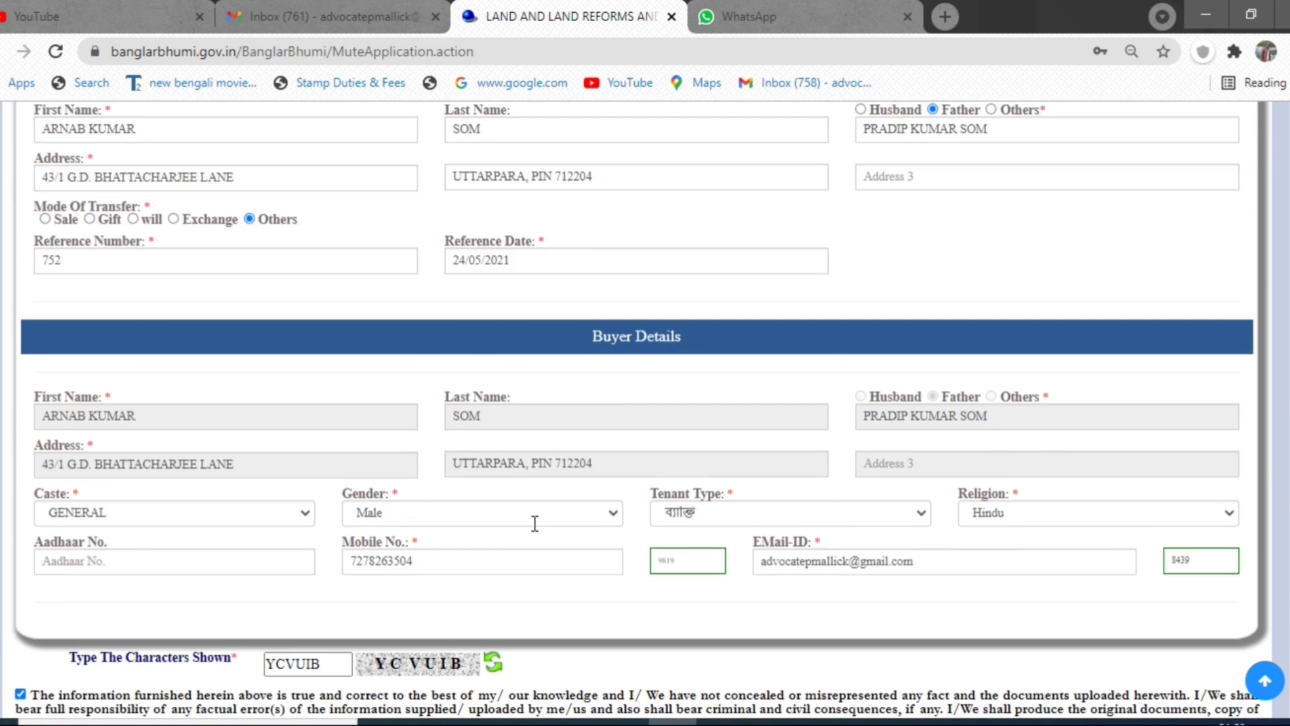
pyautogui.scroll(4, 533, 512)
pyautogui.scroll(-8, 841, 524)
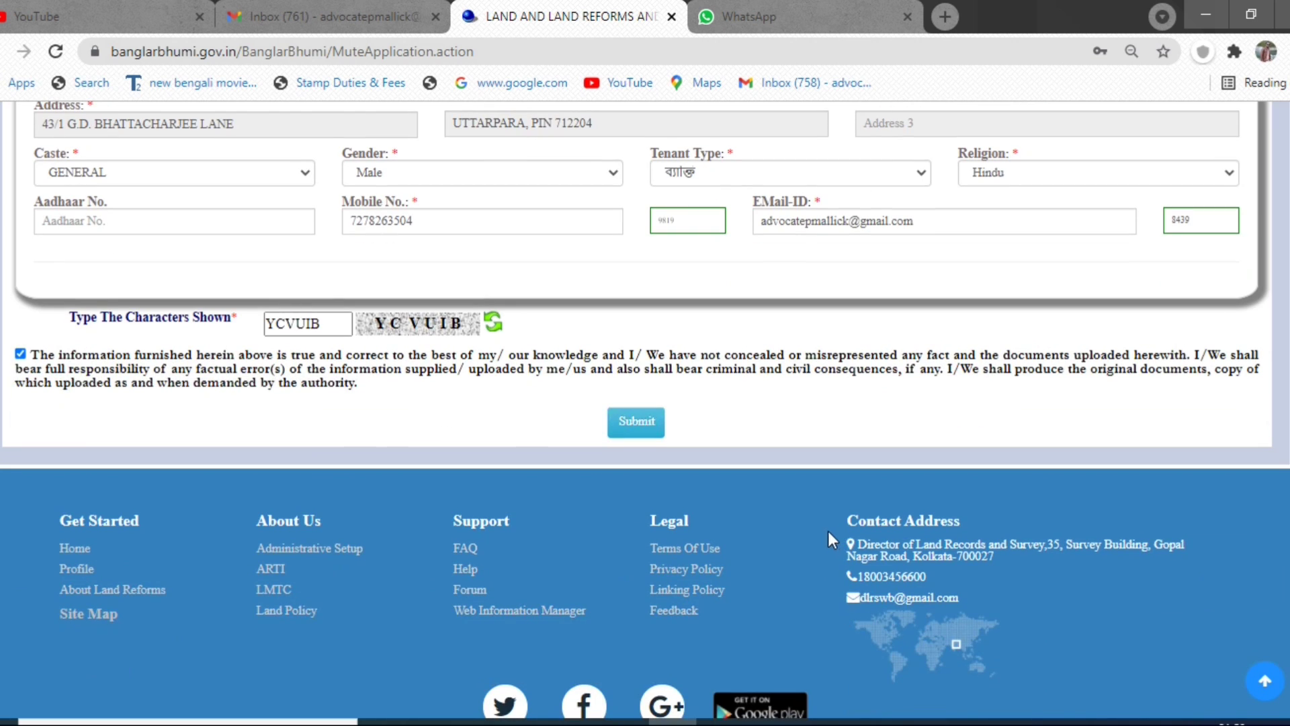
pyautogui.click(647, 429)
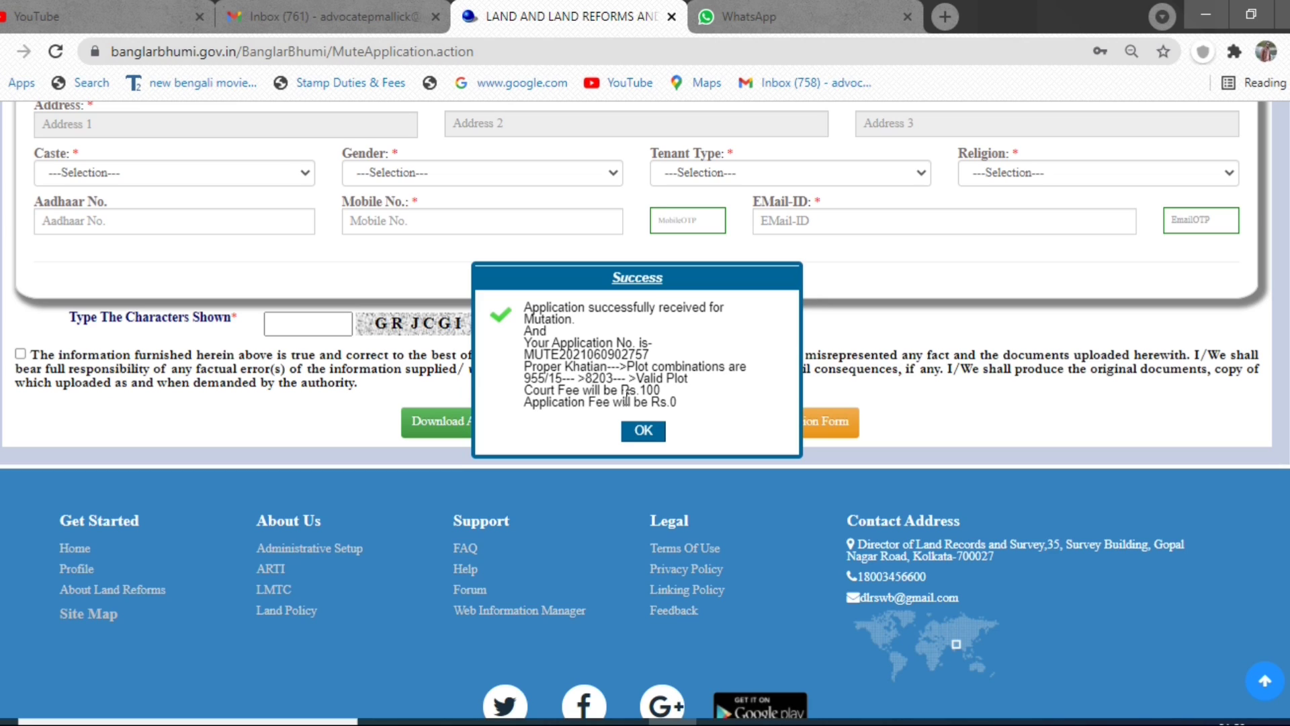
pyautogui.click(640, 435)
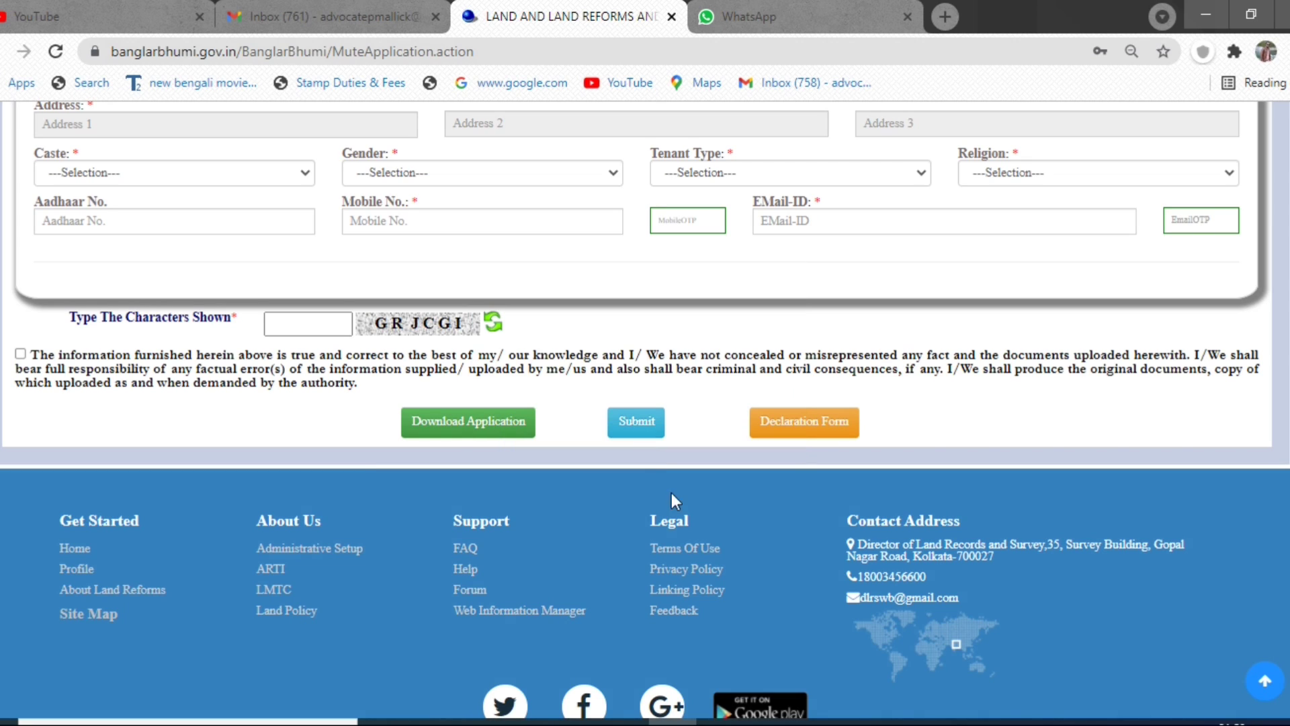
# Step: Save the mutation application PDF and Declaration.pdf to Downloads, then close the declaration tab
pyautogui.click(474, 432)
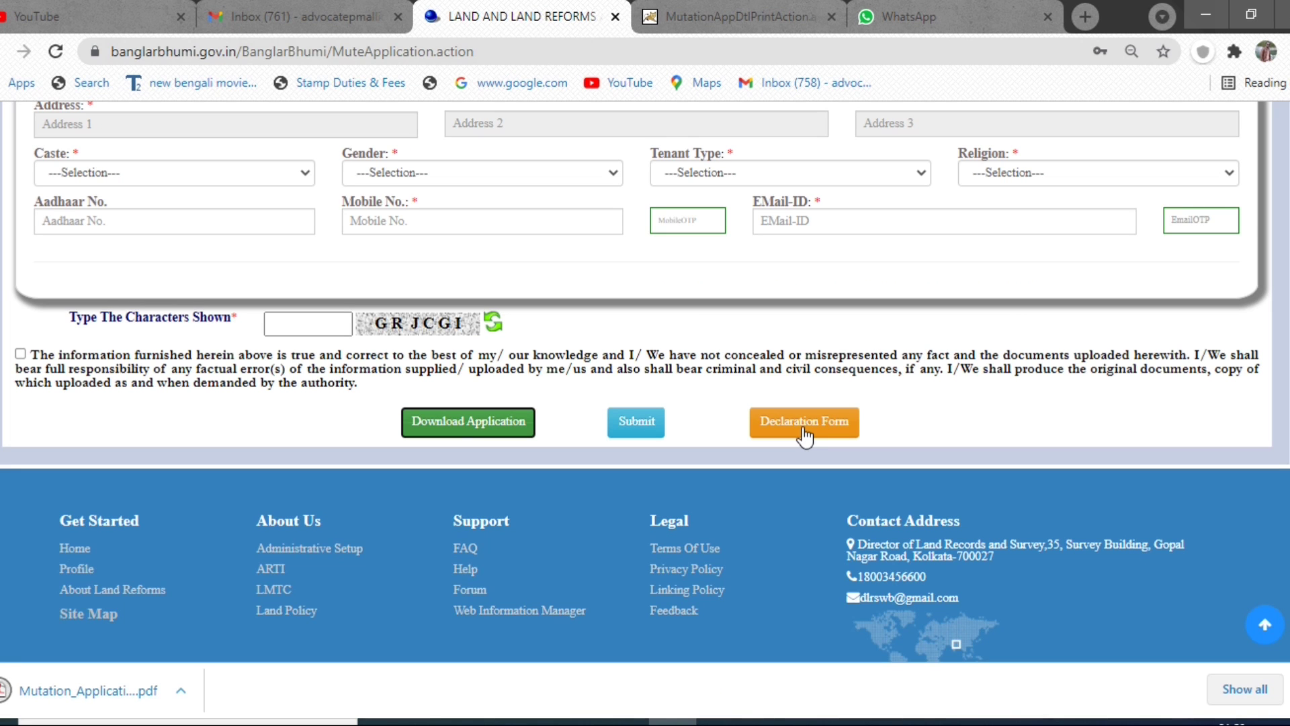
pyautogui.click(802, 426)
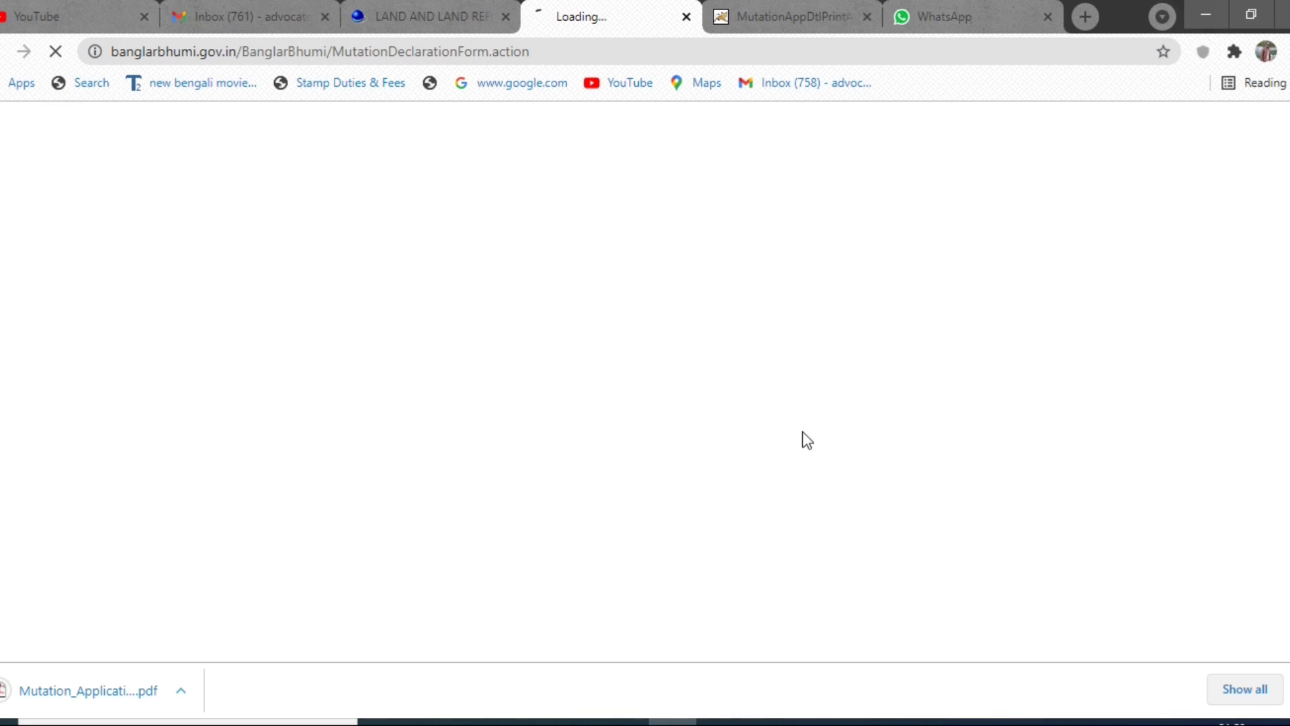
pyautogui.scroll(-10, 720, 325)
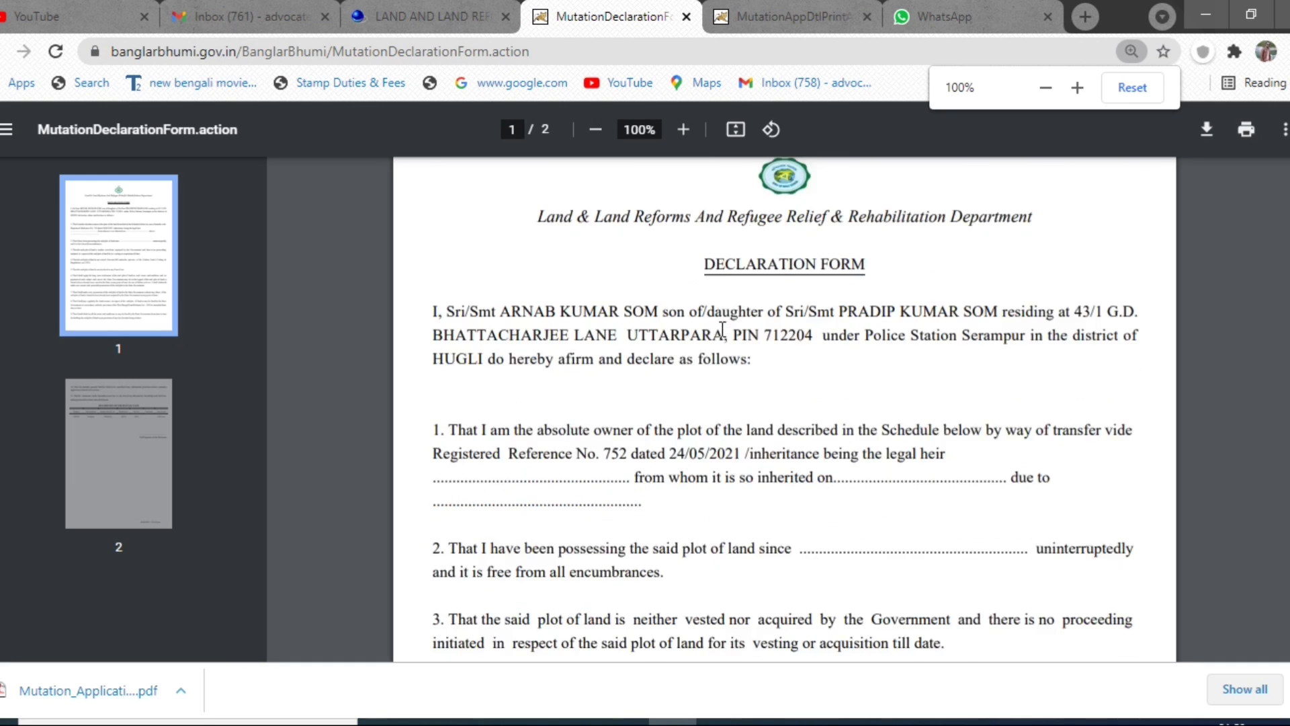
pyautogui.scroll(-13, 724, 331)
pyautogui.scroll(8, 728, 340)
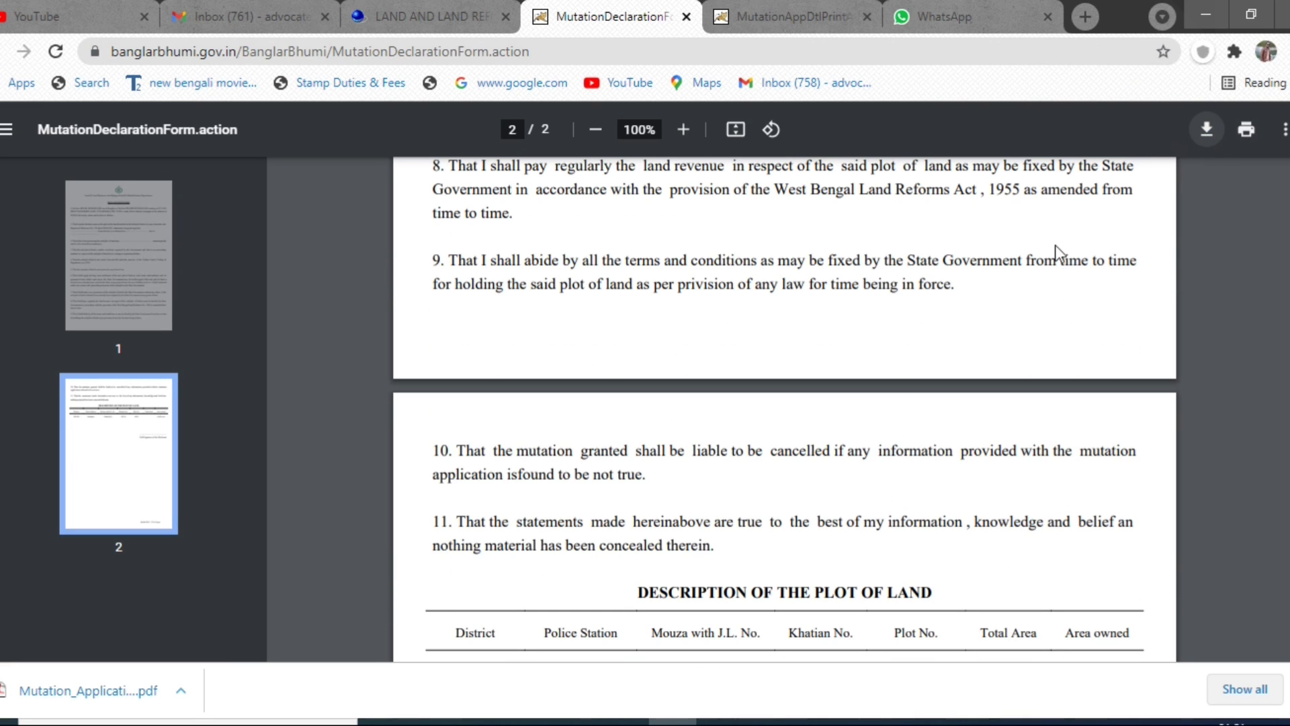
pyautogui.hotkey('ctrl', 's')
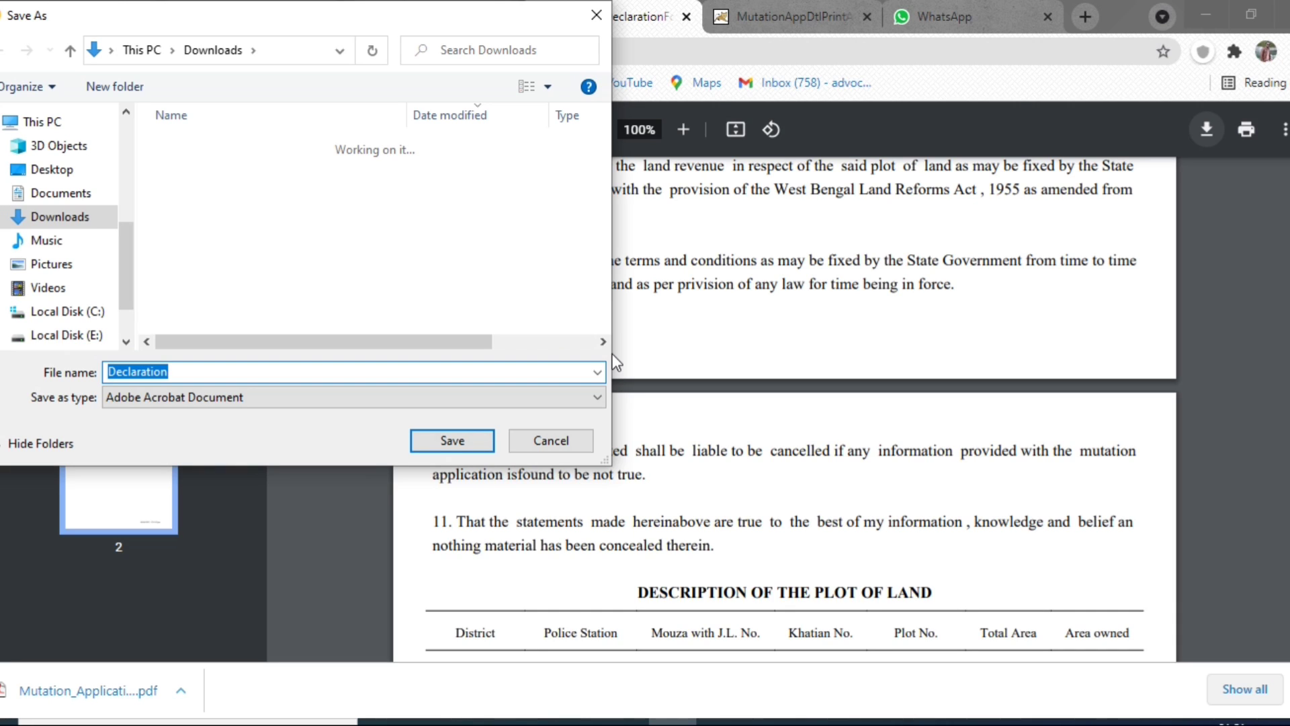
pyautogui.press('Return')
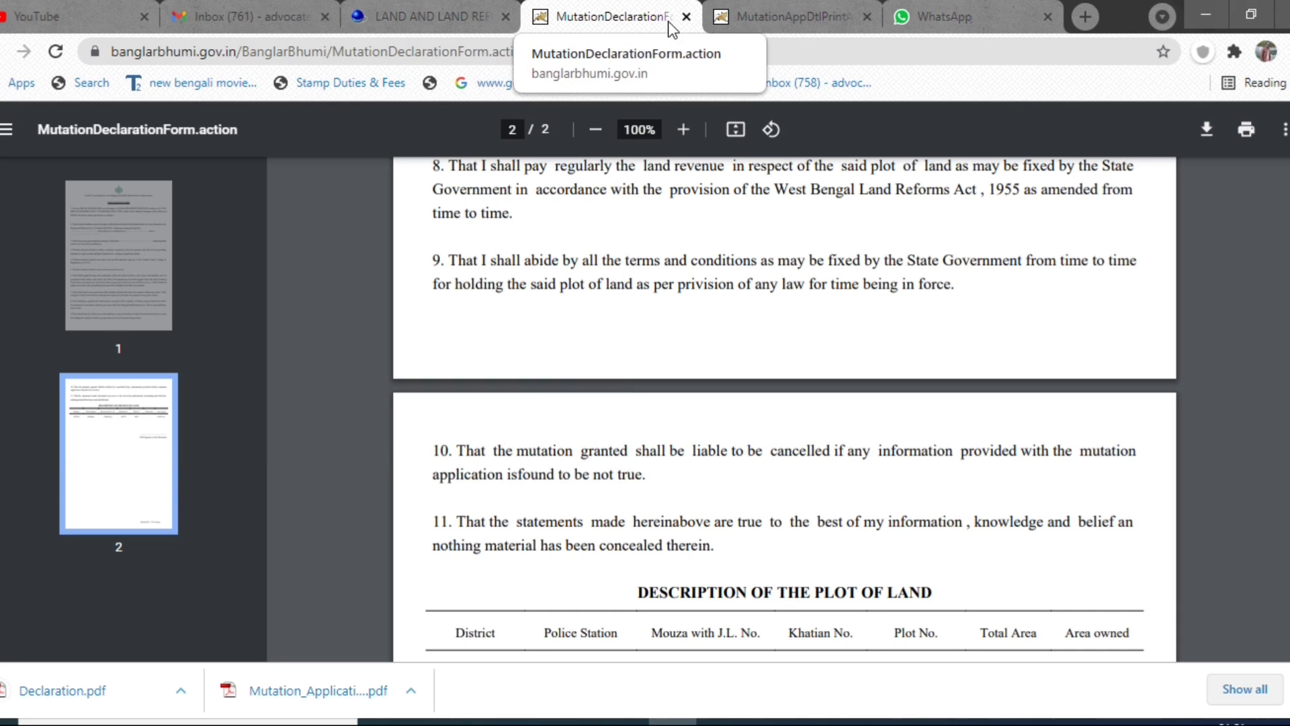
pyautogui.click(670, 19)
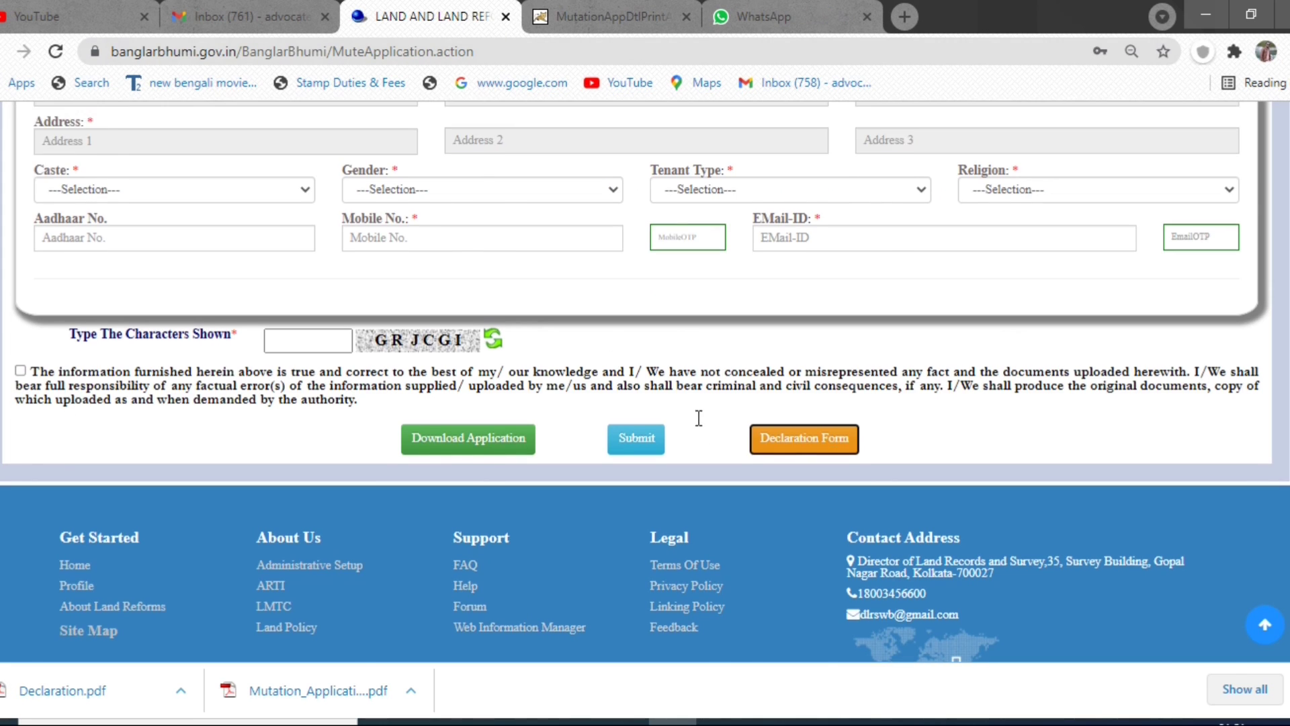
pyautogui.scroll(15, 698, 418)
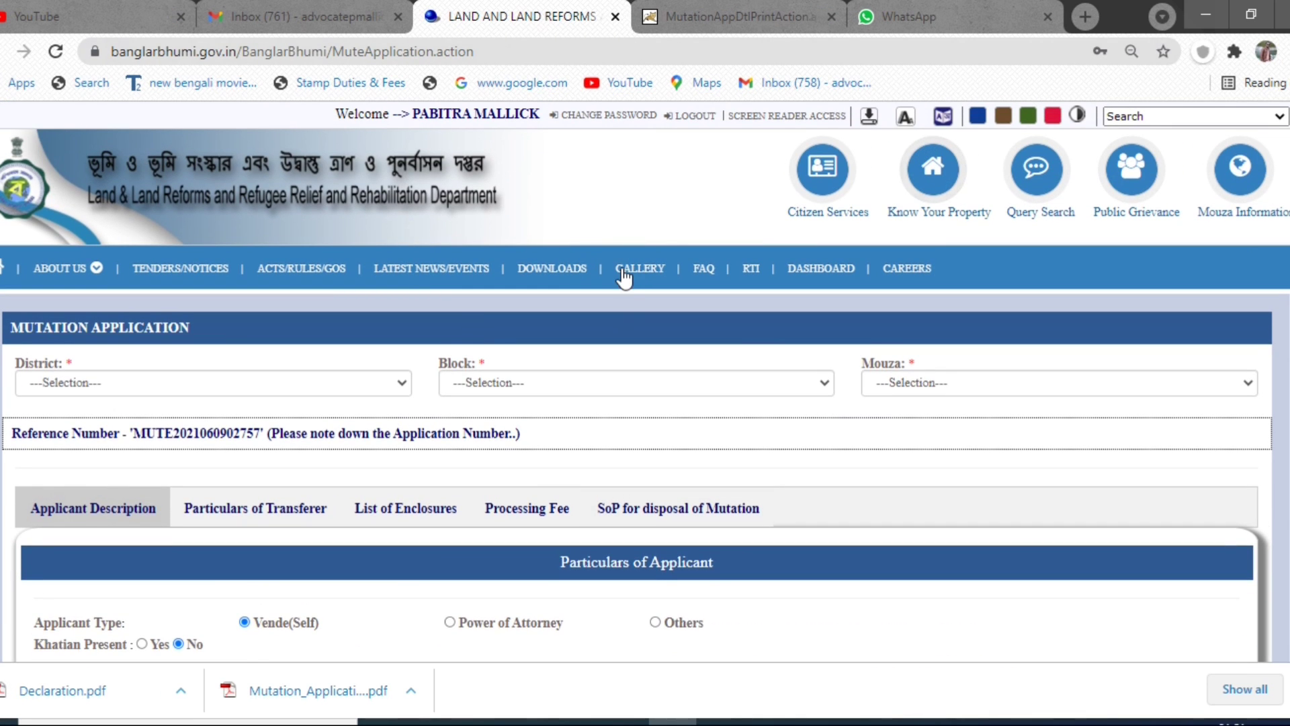
# Step: Go to the Citizen Services fees payment page, dismiss the alerts and choose Request Type Mutation
pyautogui.click(840, 181)
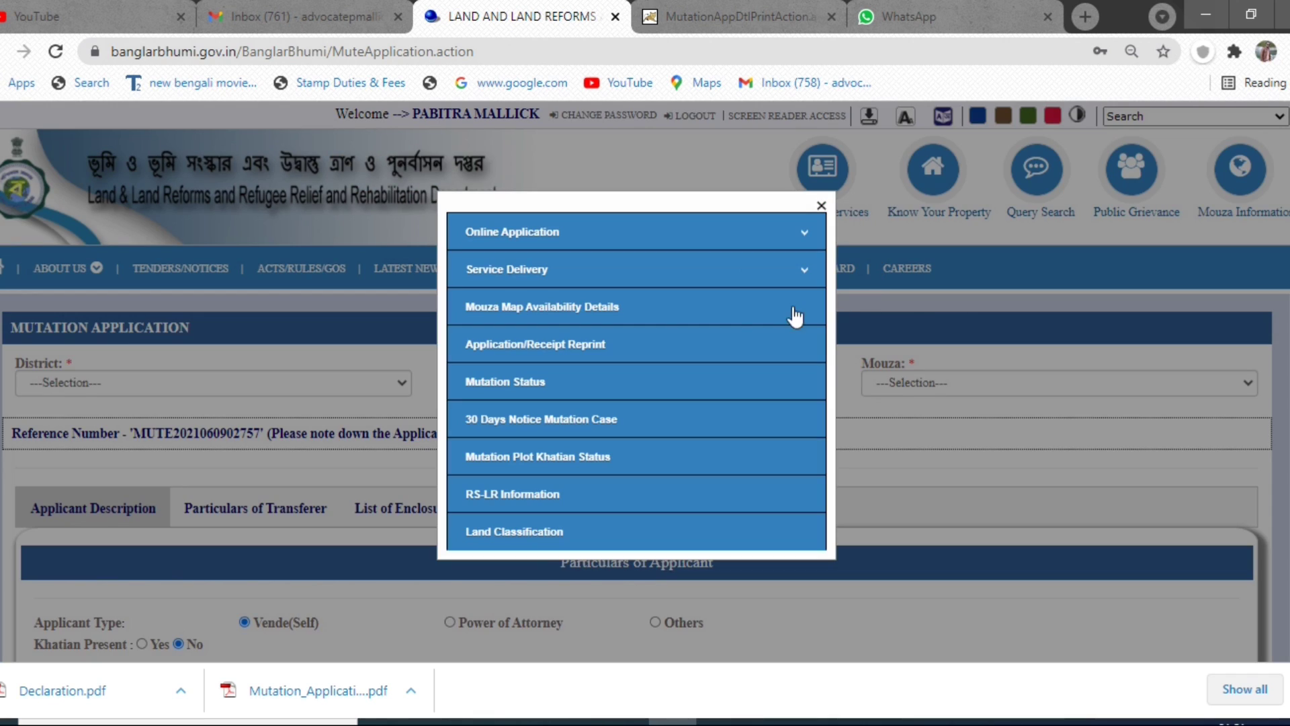
pyautogui.click(712, 240)
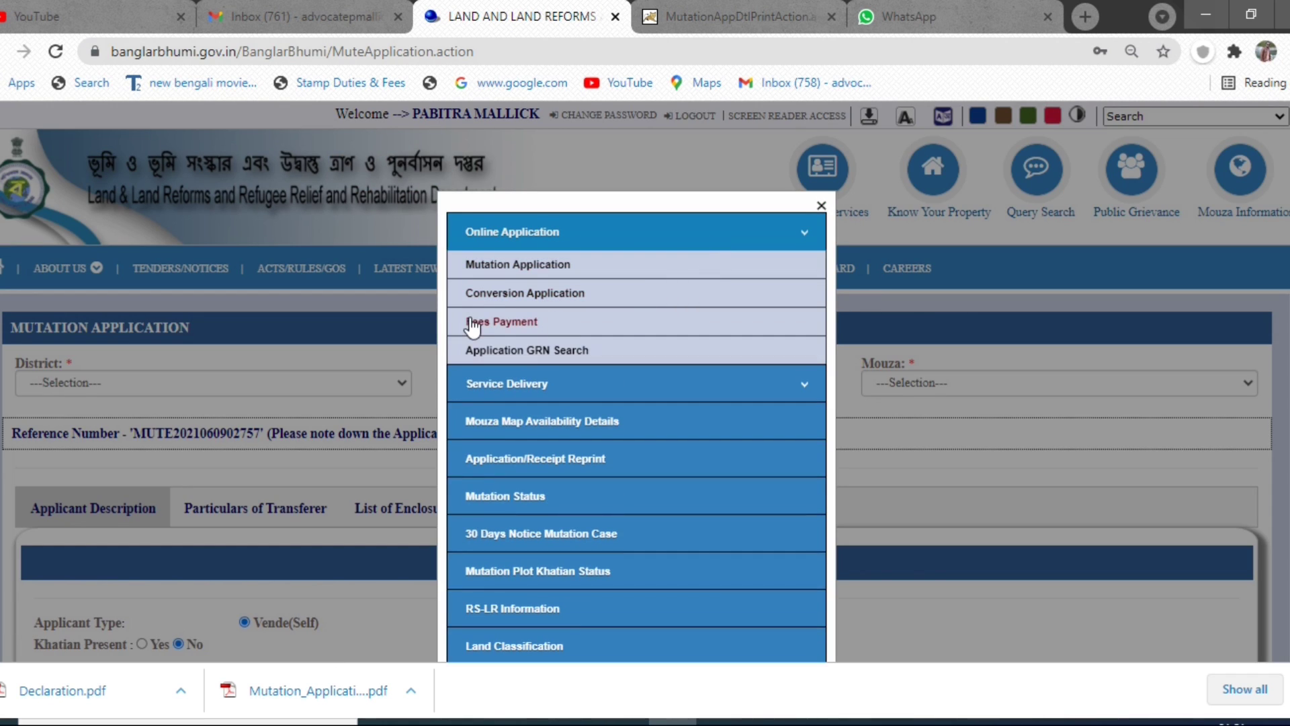
pyautogui.click(491, 322)
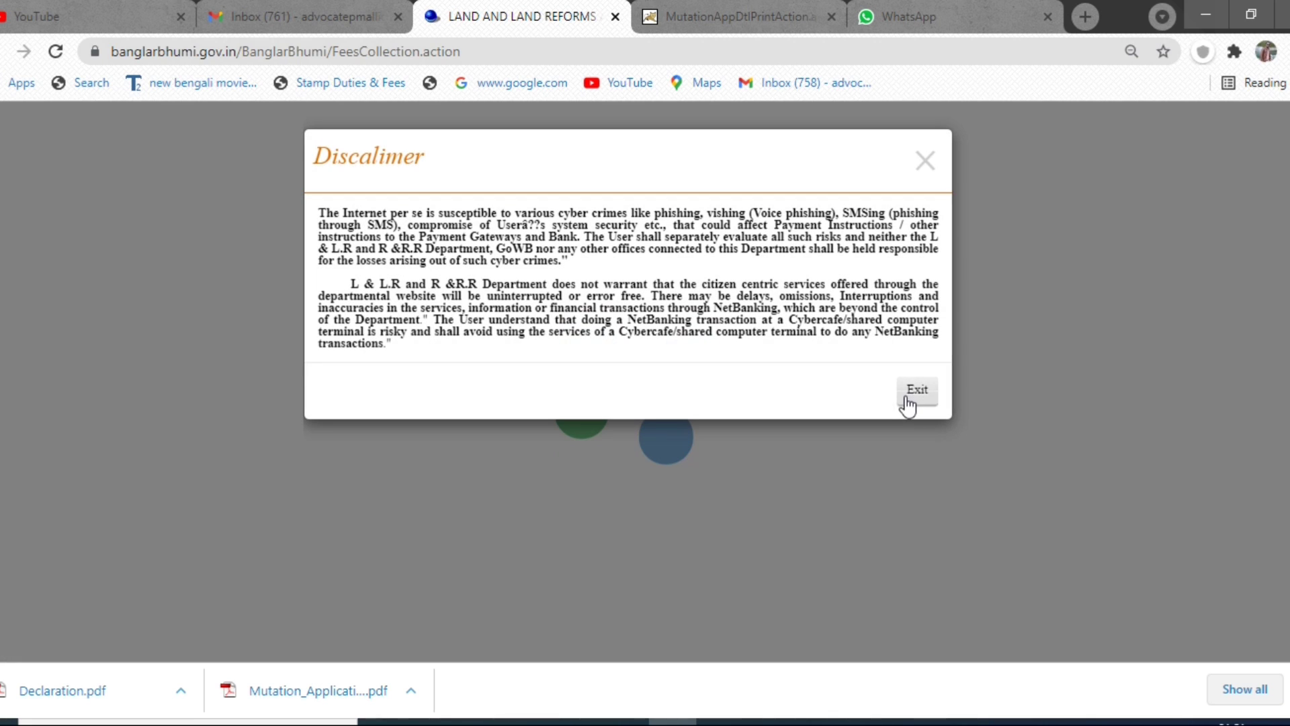
pyautogui.click(926, 396)
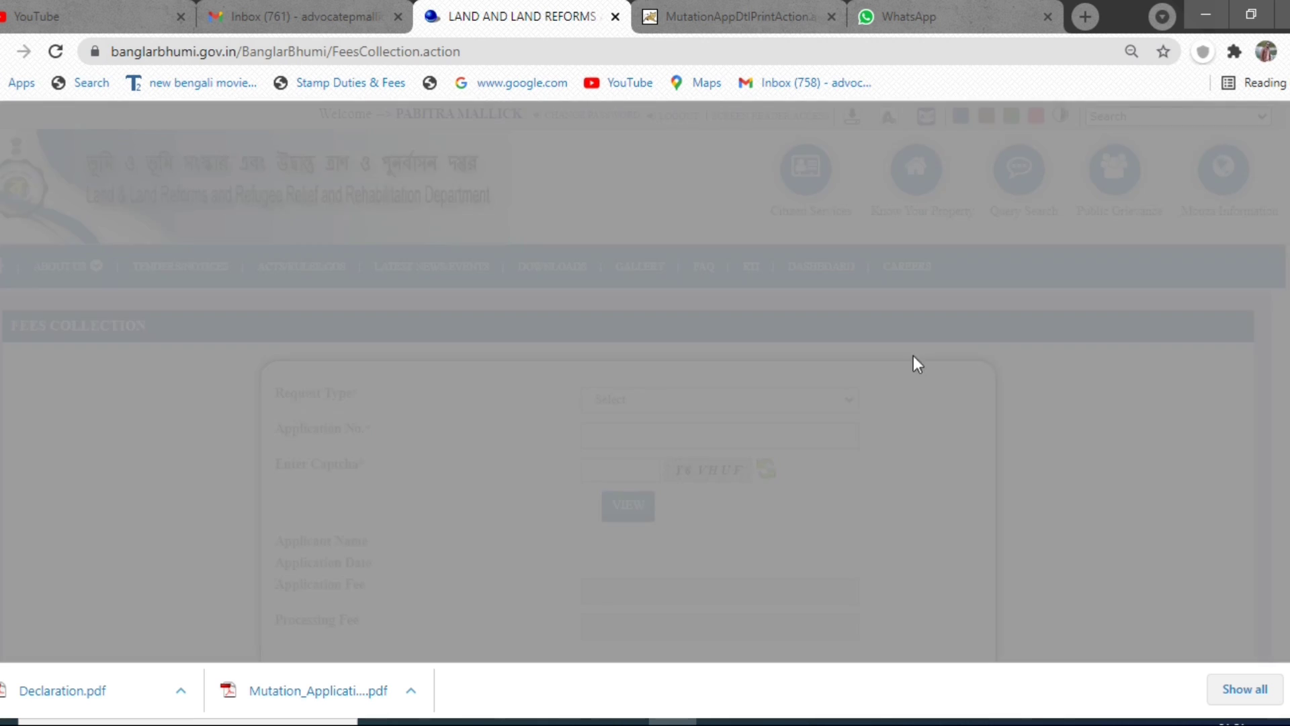
pyautogui.click(639, 355)
pyautogui.click(745, 400)
pyautogui.click(721, 450)
# Step: Enter the mutation application number, copying it piece by piece from the application PDF
pyautogui.click(634, 434)
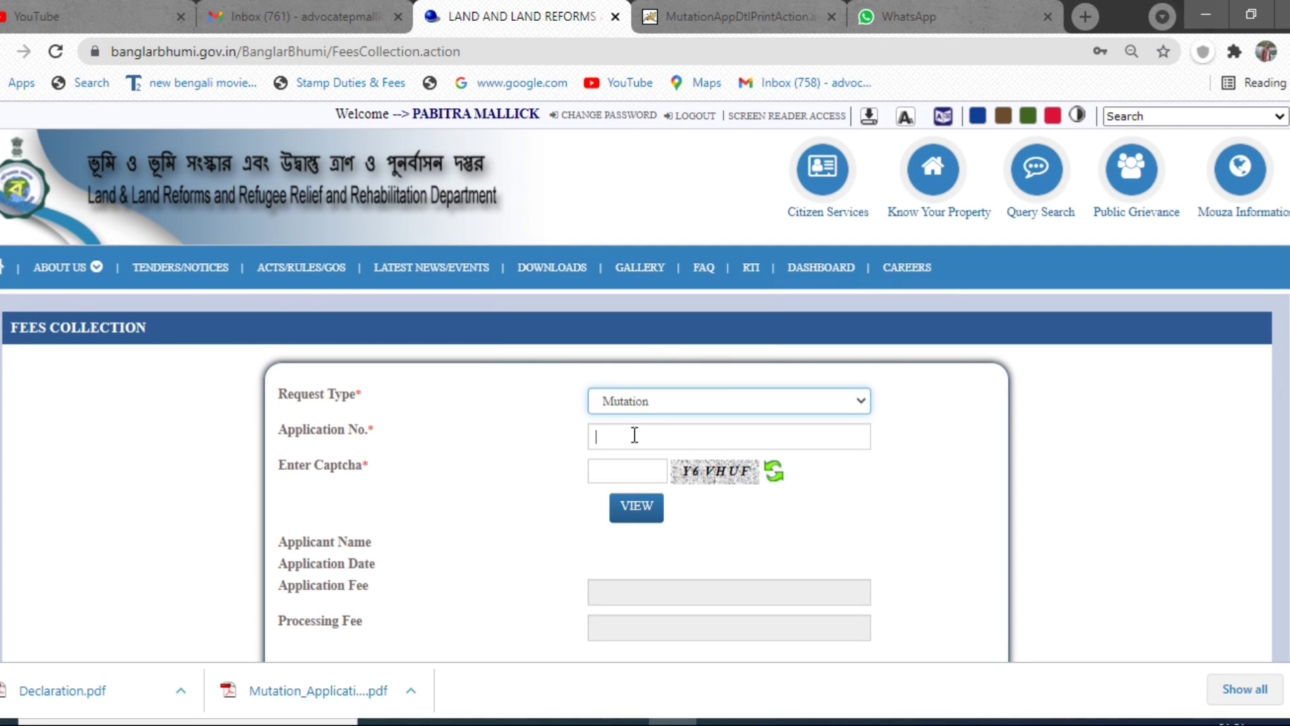
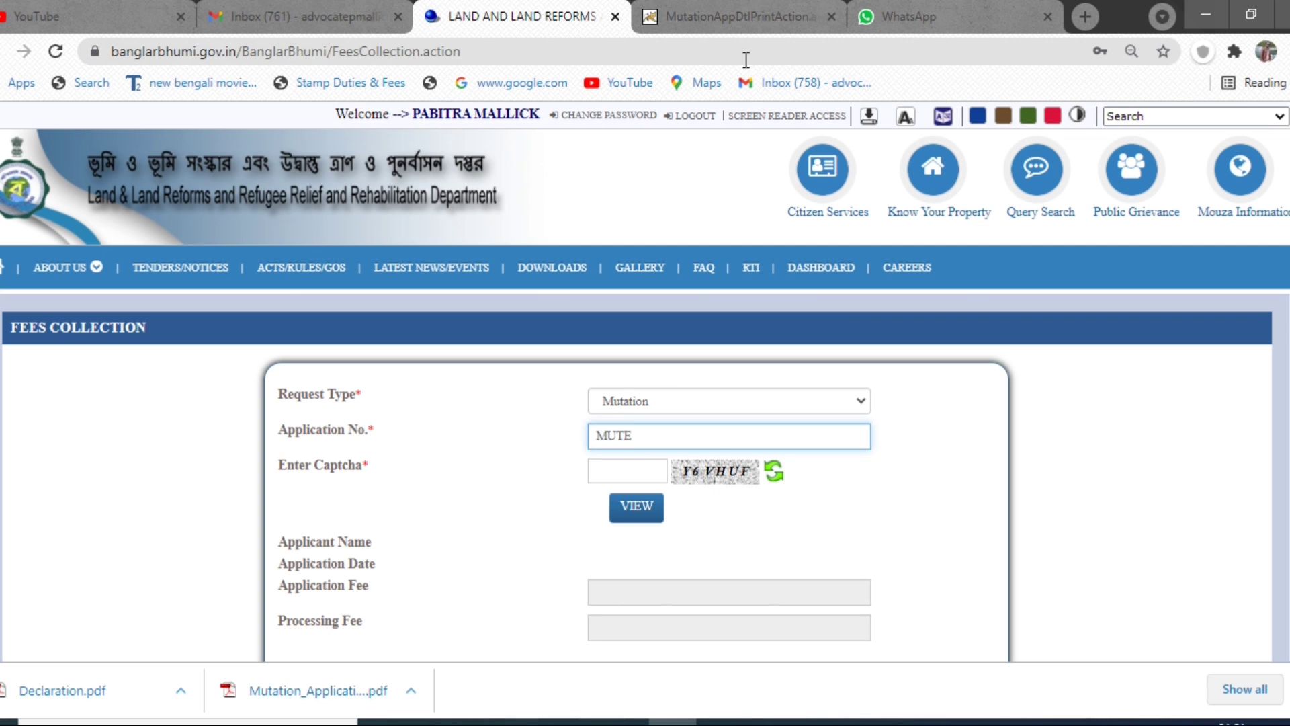
pyautogui.click(739, 16)
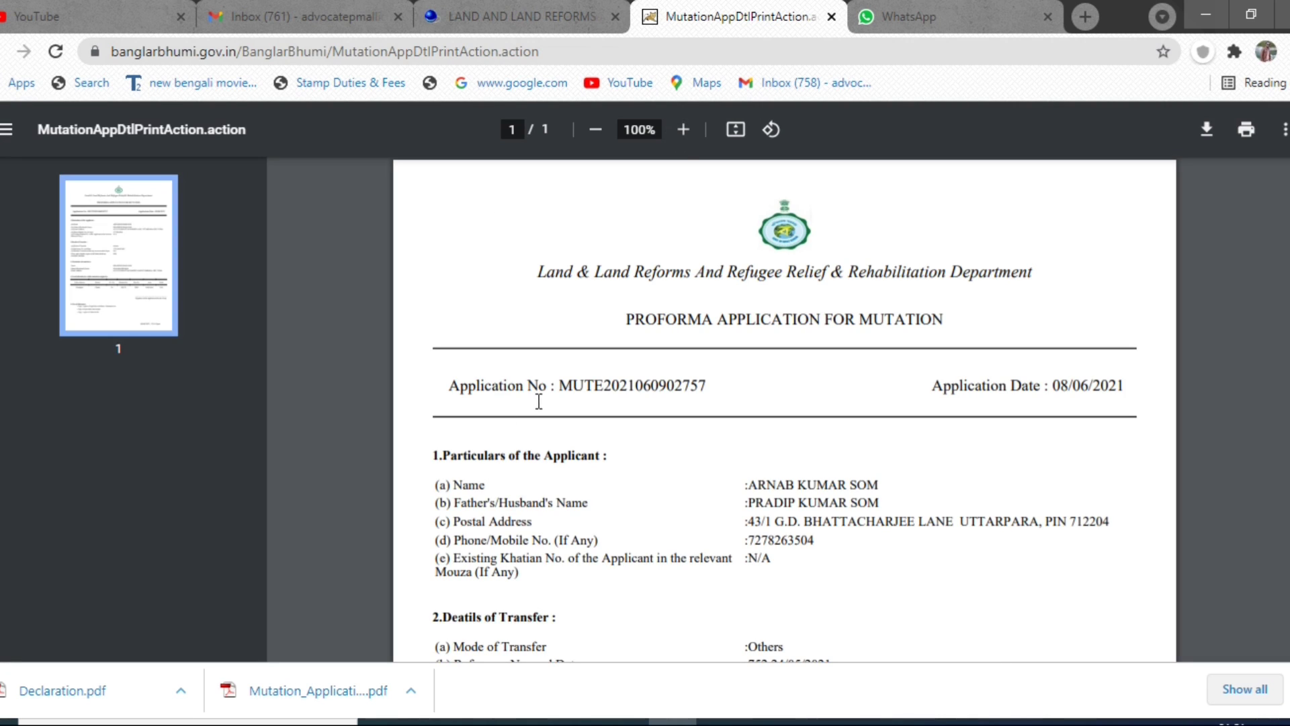
pyautogui.click(495, 10)
pyautogui.click(731, 27)
pyautogui.click(523, 10)
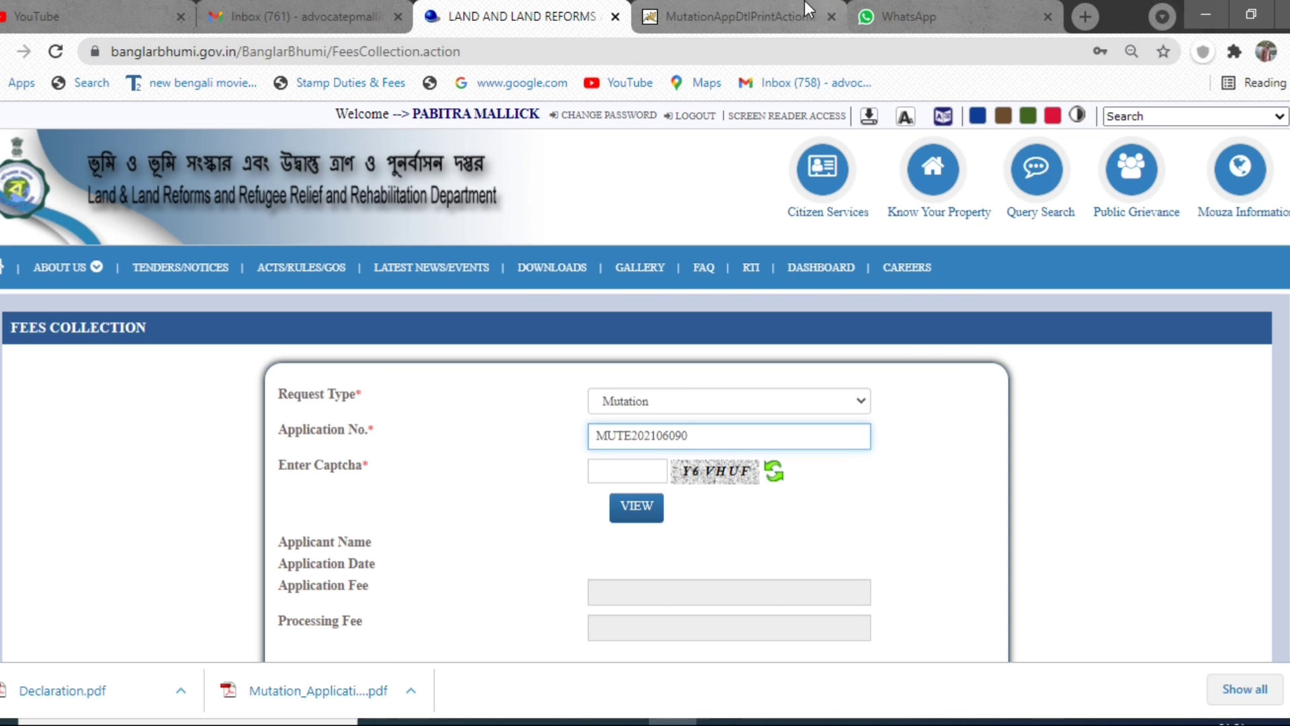
pyautogui.click(780, 25)
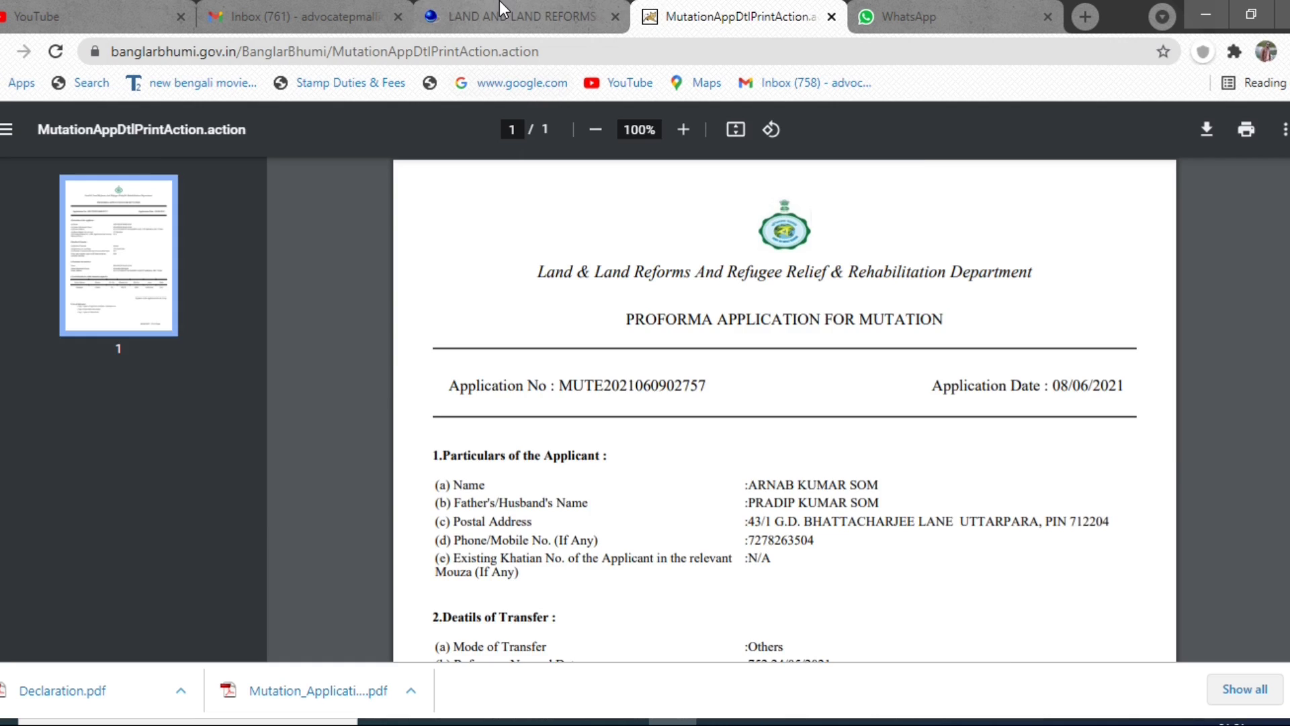
pyautogui.click(530, 30)
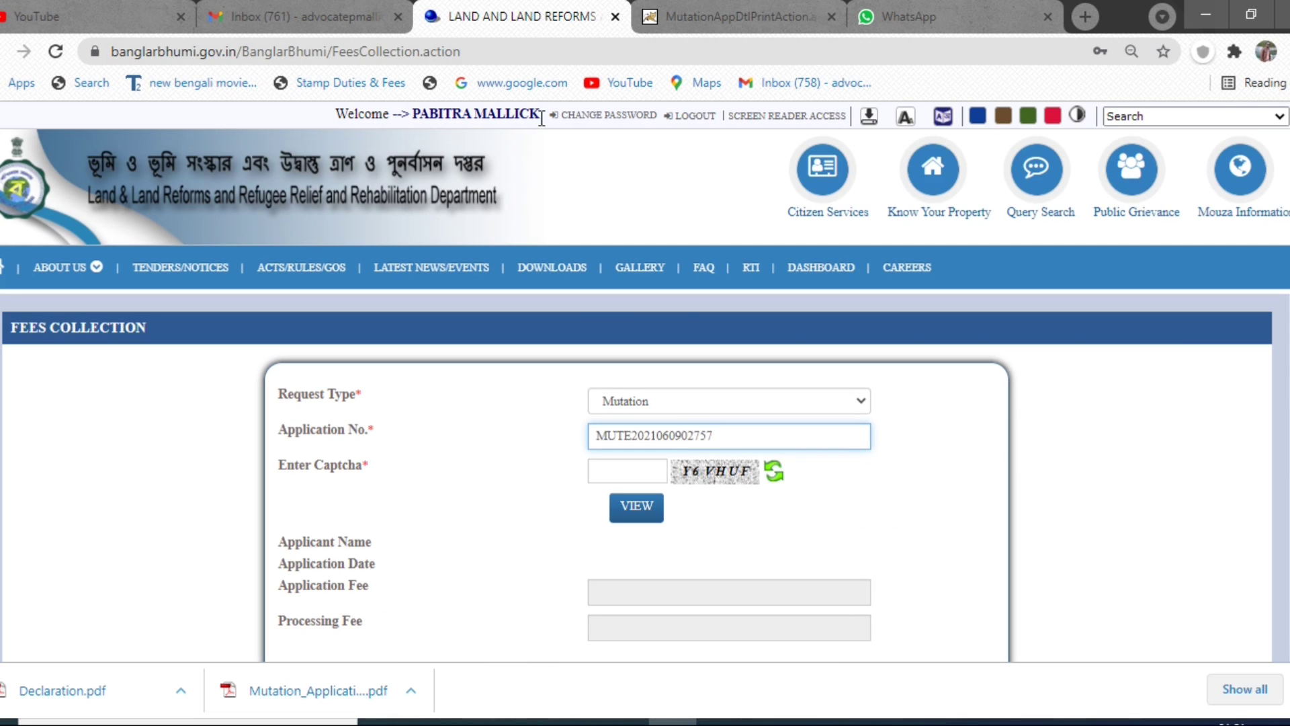
# Step: Fill in the captcha and view the fee details showing processing fee 100
pyautogui.click(640, 470)
pyautogui.write('F')
pyautogui.press('BackSpace')
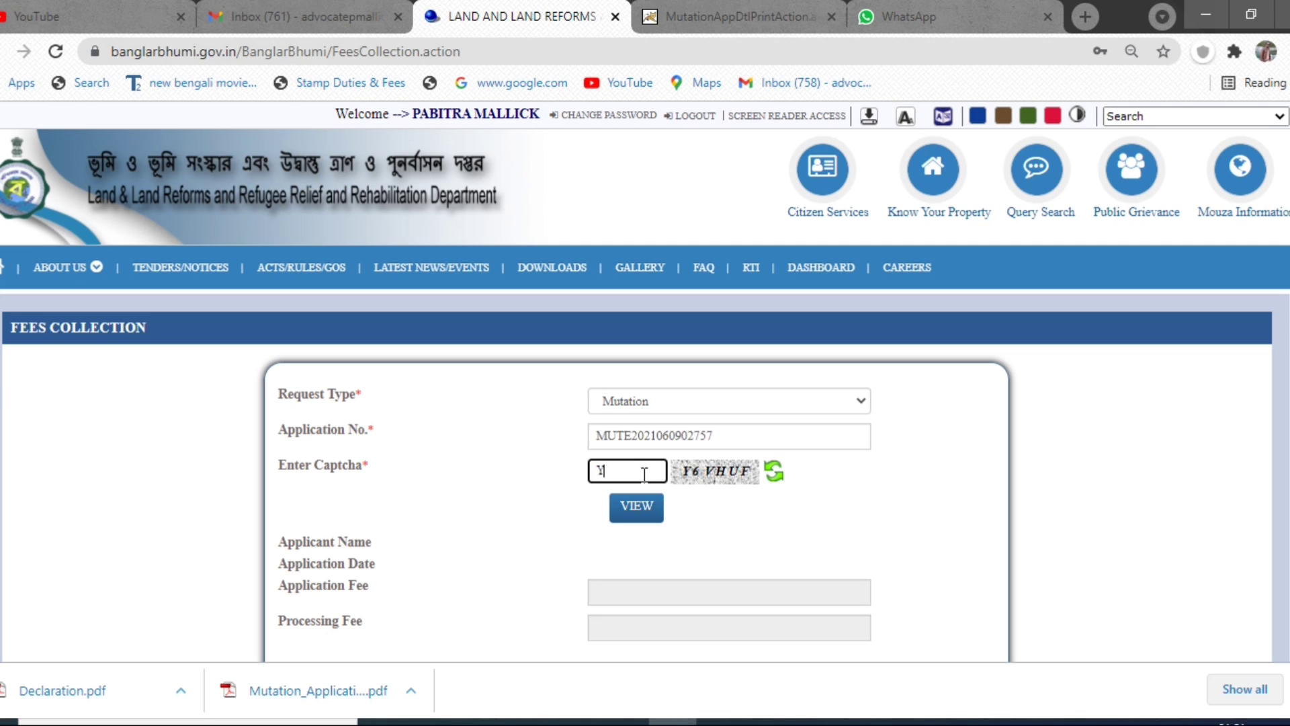
pyautogui.write('Y6VHUF')
pyautogui.click(632, 505)
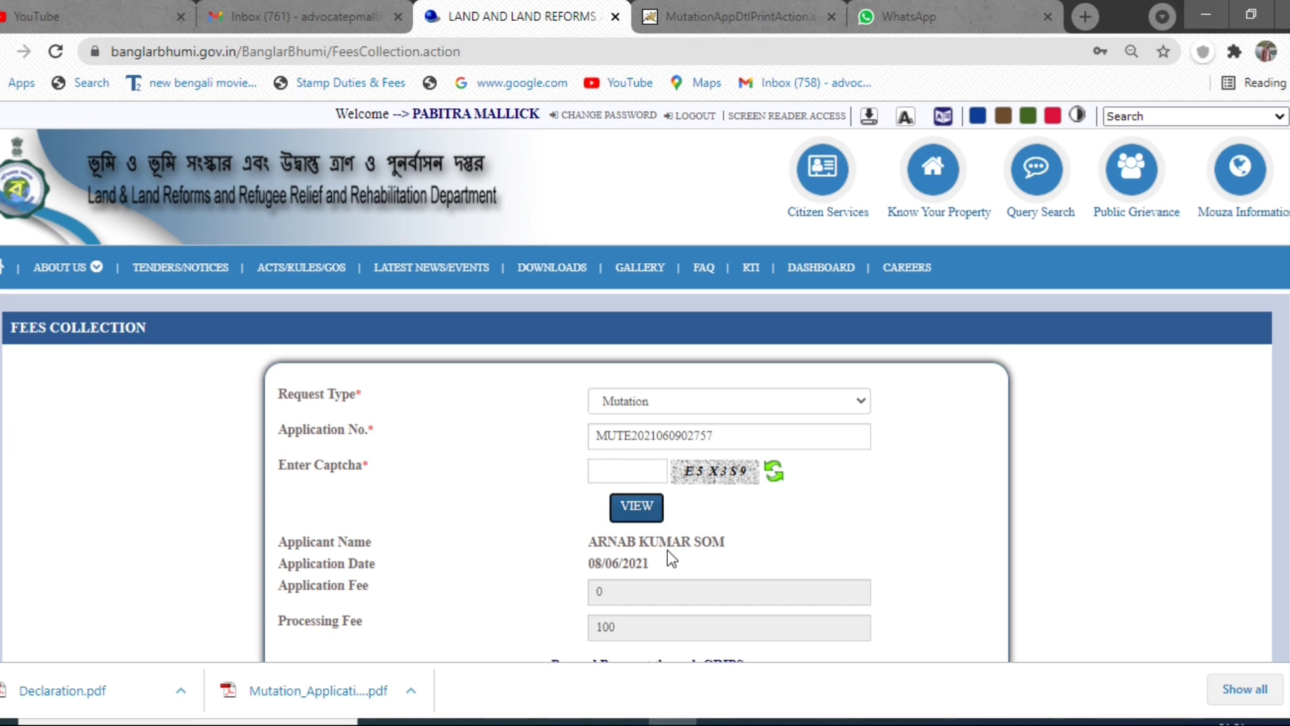
pyautogui.scroll(-4, 667, 550)
# Step: Choose netBanking under GRIPS and continue to the payment details for the 100 fee
pyautogui.click(310, 402)
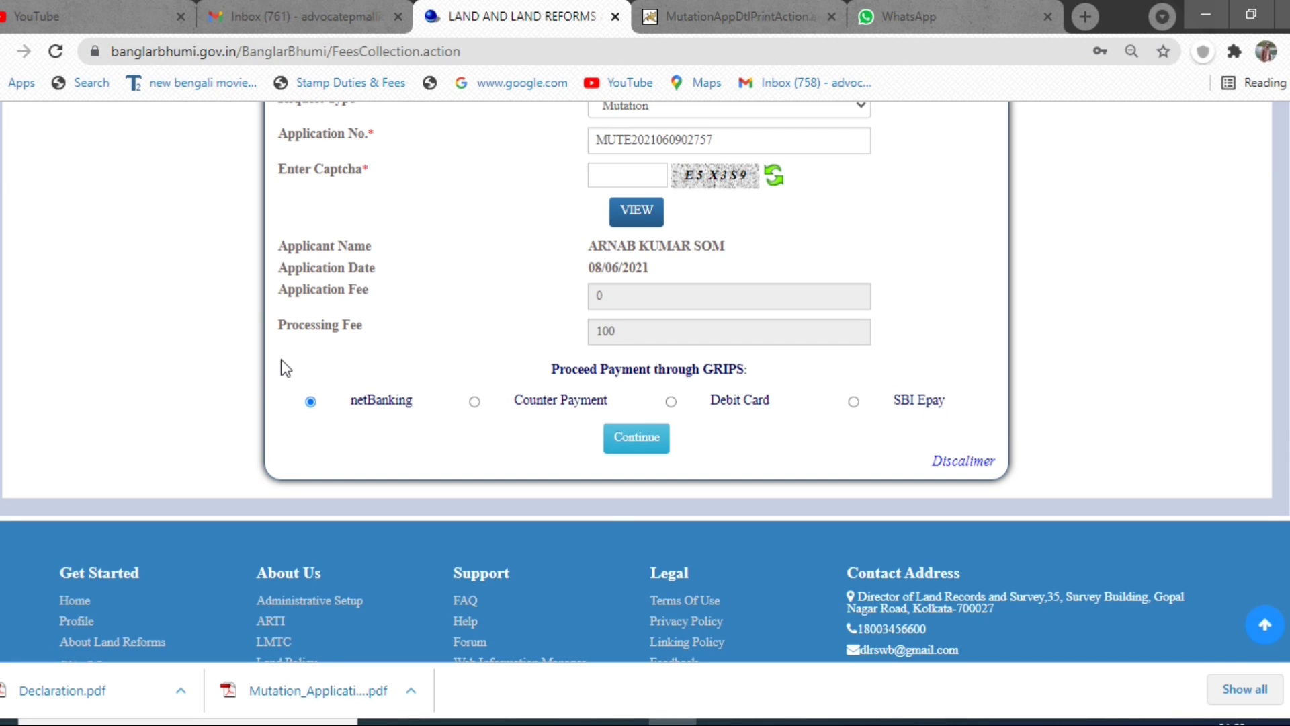
pyautogui.click(641, 443)
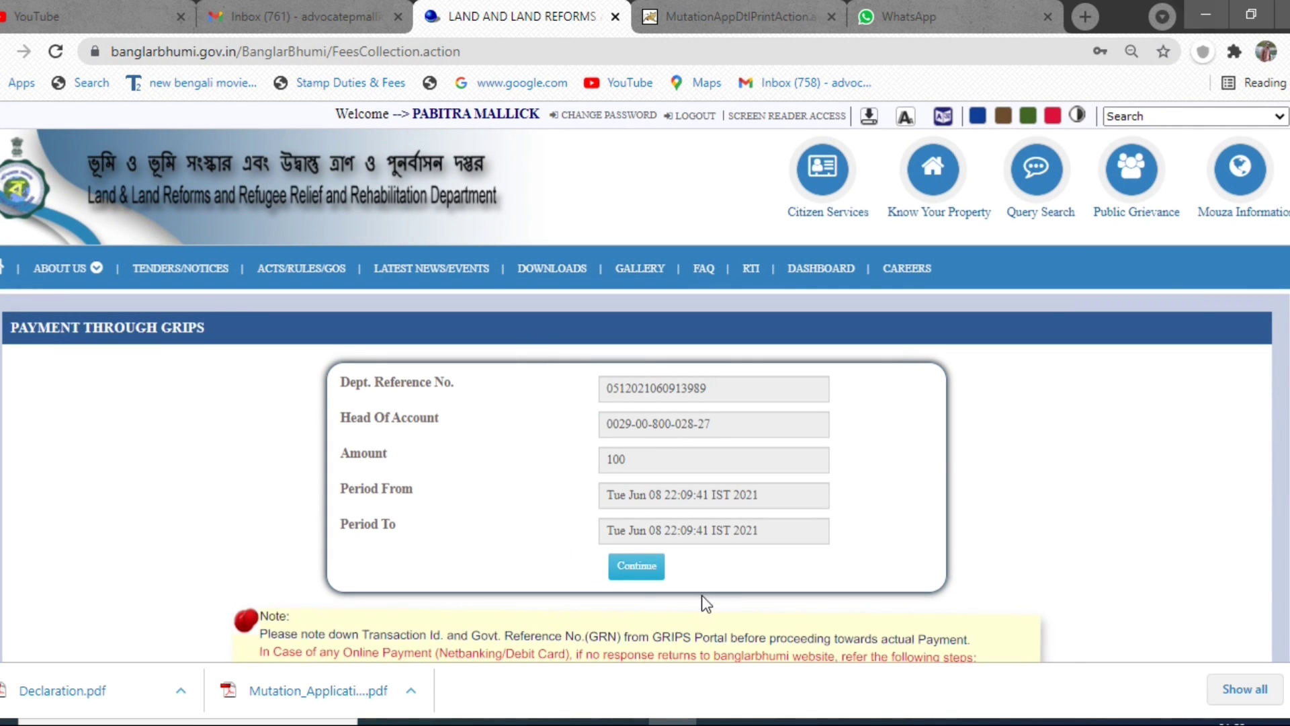
pyautogui.click(645, 567)
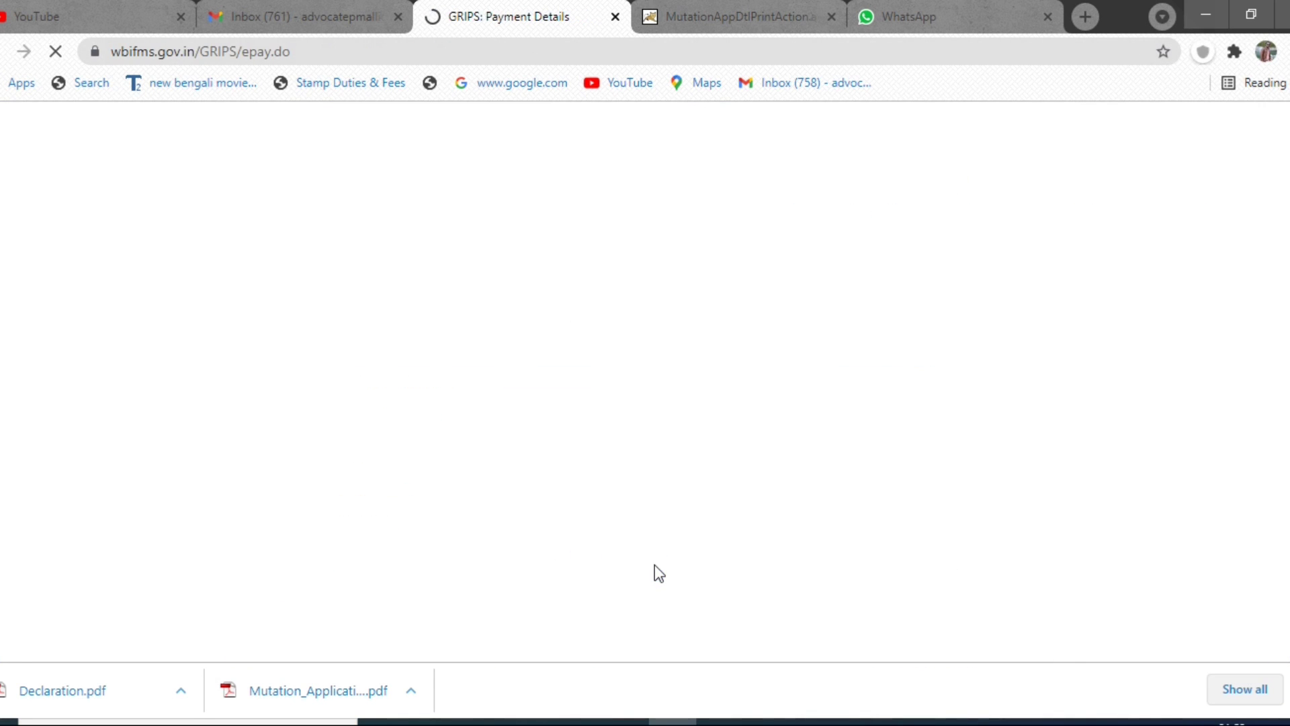
# Step: Review the challan's Payment Ref. No. and confirm the payment details
pyautogui.scroll(-5, 556, 527)
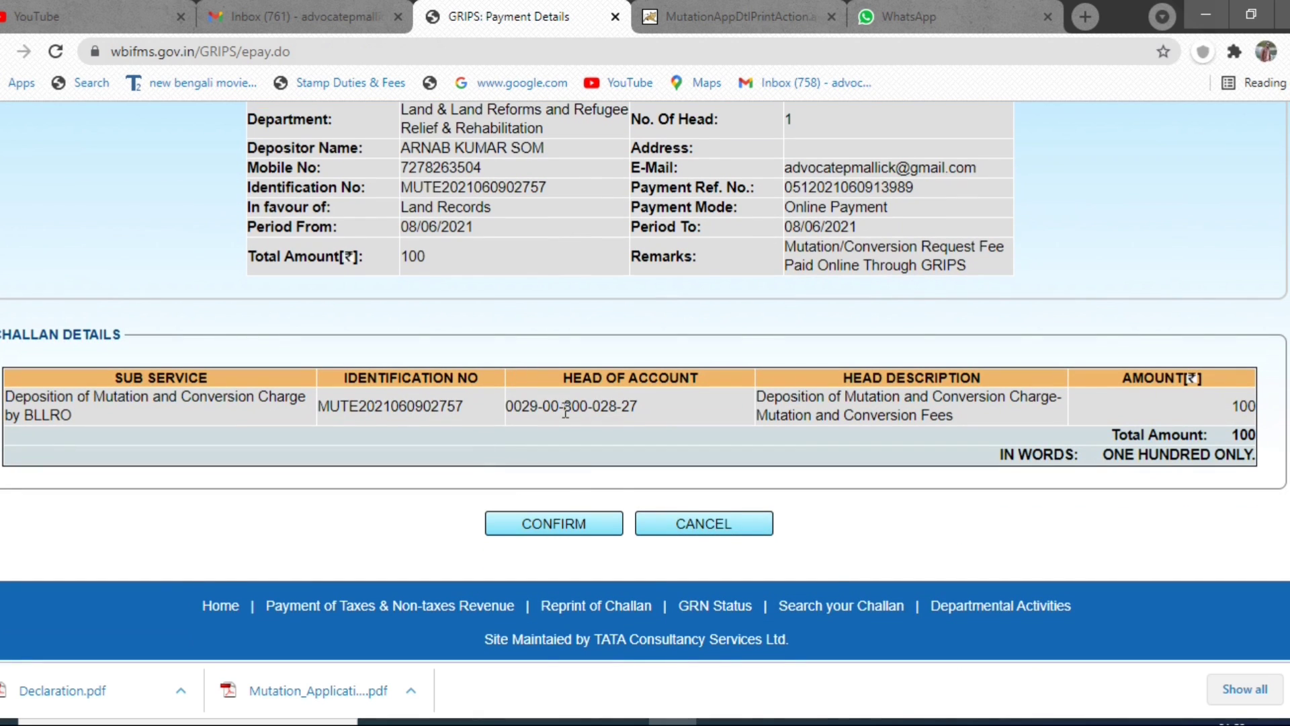
pyautogui.scroll(3, 566, 412)
pyautogui.scroll(-1, 455, 429)
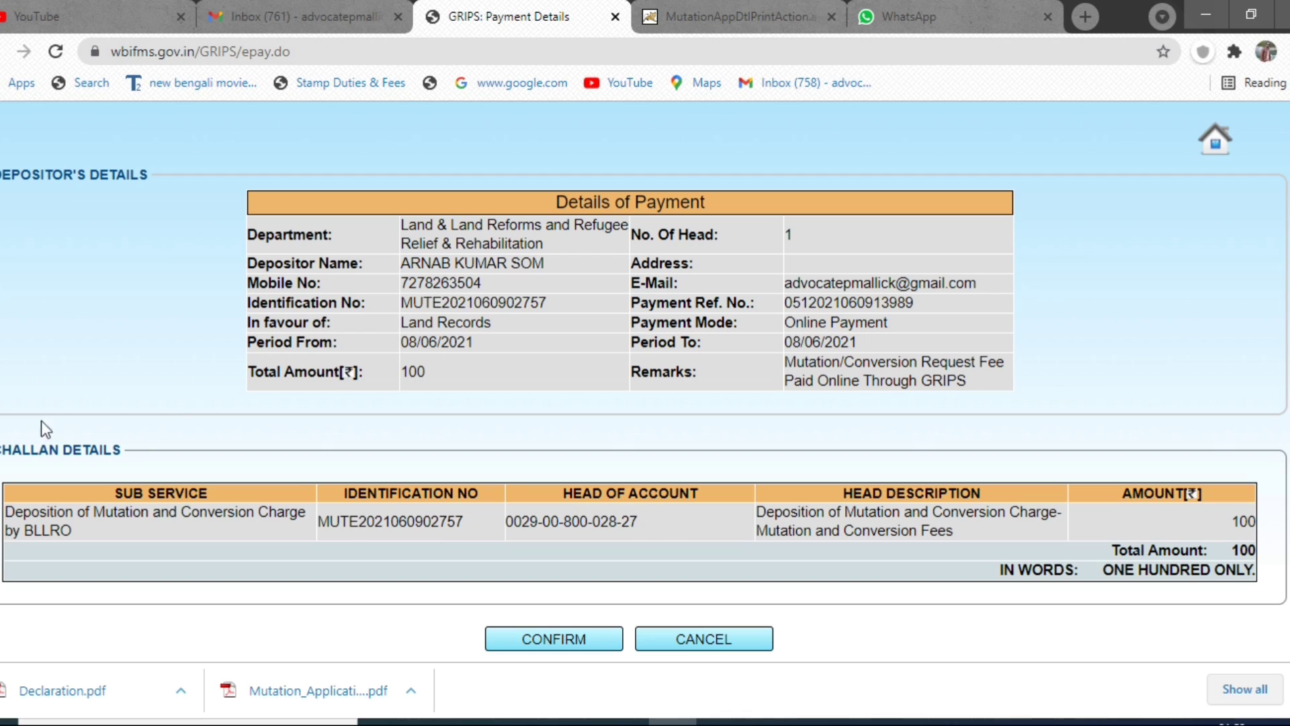
pyautogui.scroll(1, 182, 404)
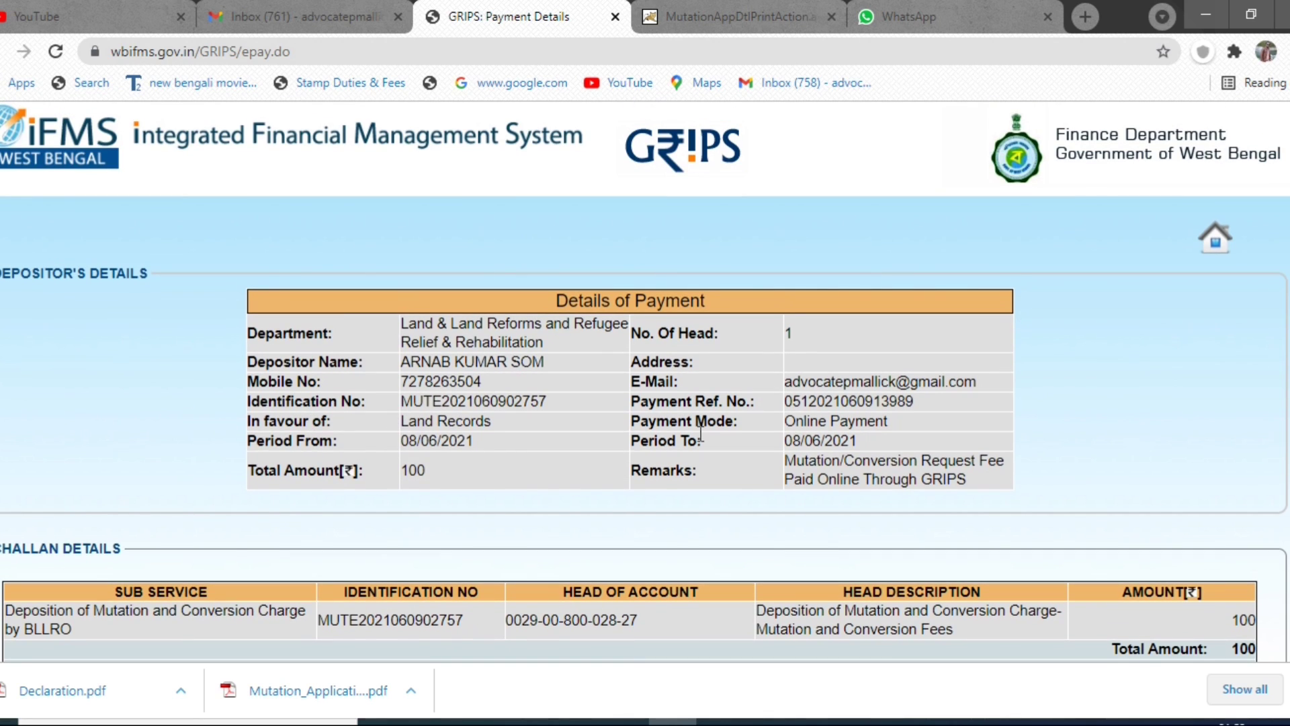
pyautogui.moveTo(959, 397); pyautogui.dragTo(550, 509)
pyautogui.scroll(-2, 549, 509)
pyautogui.click(547, 528)
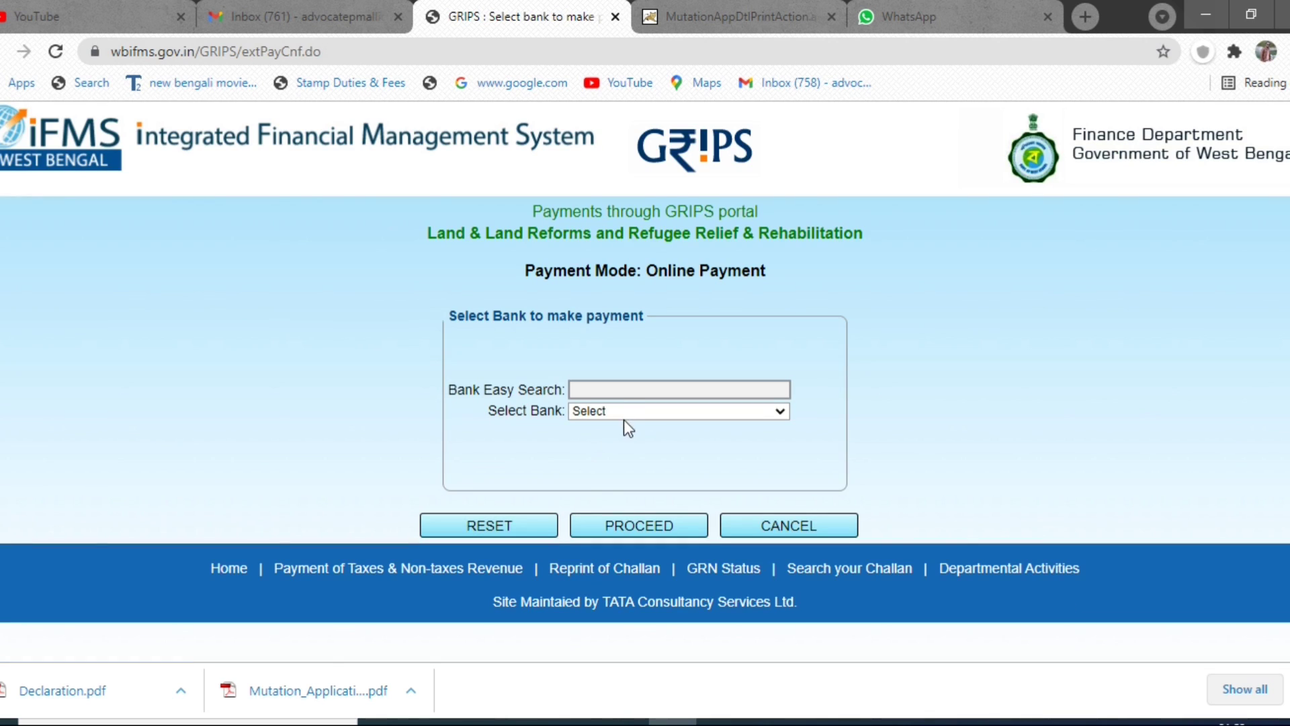
# Step: Select State Bank of India, acknowledge the GRN notice and proceed to bank confirmation
pyautogui.click(621, 411)
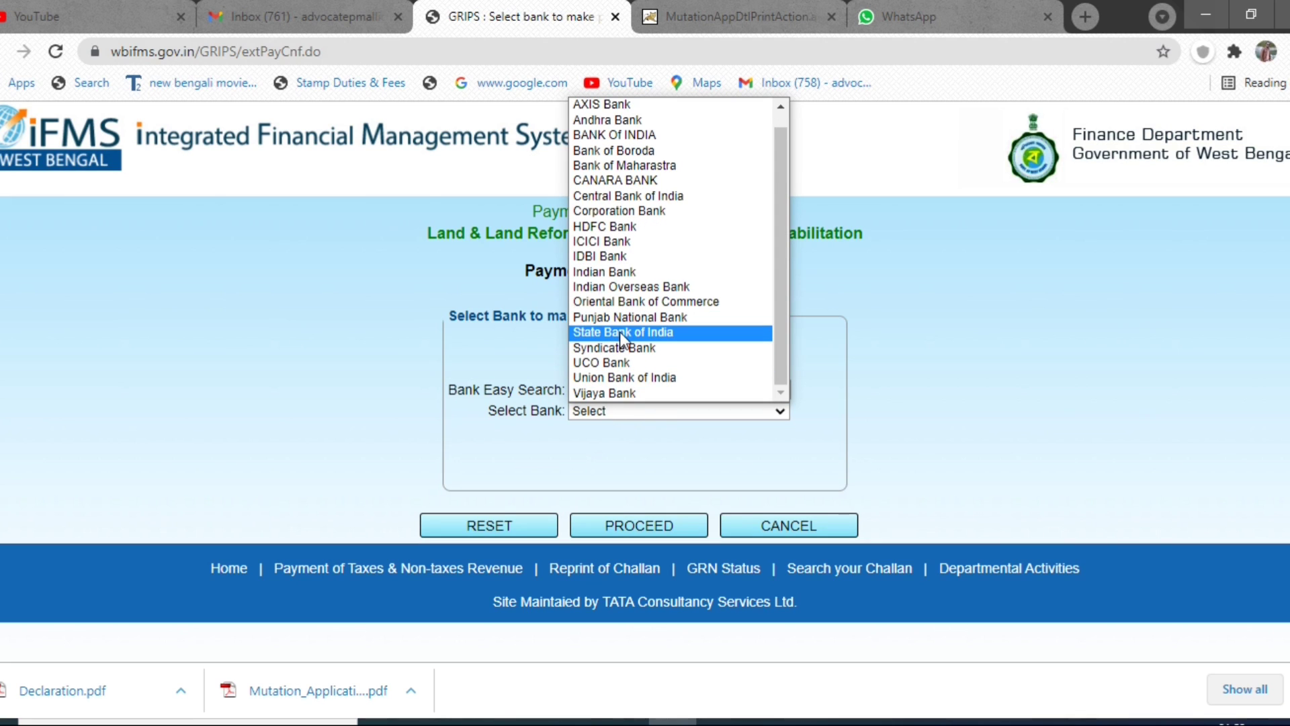
pyautogui.scroll(1, 686, 371)
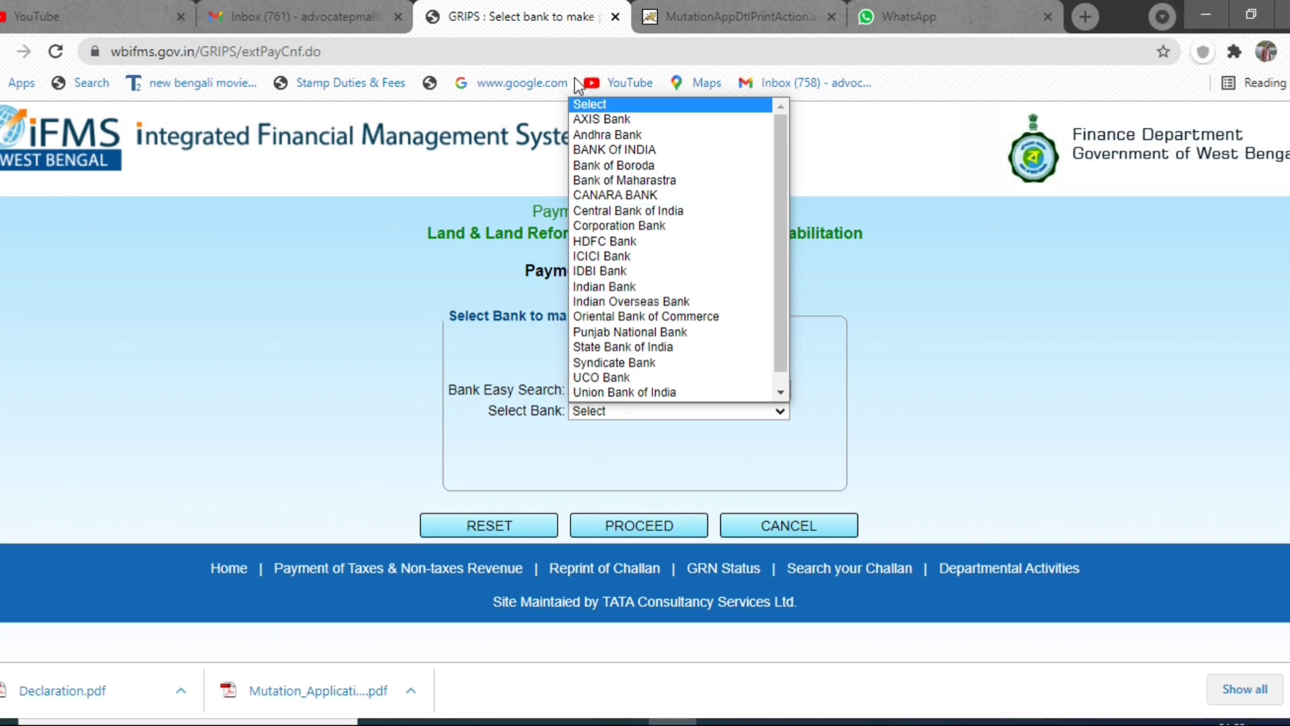
pyautogui.click(601, 333)
pyautogui.click(640, 524)
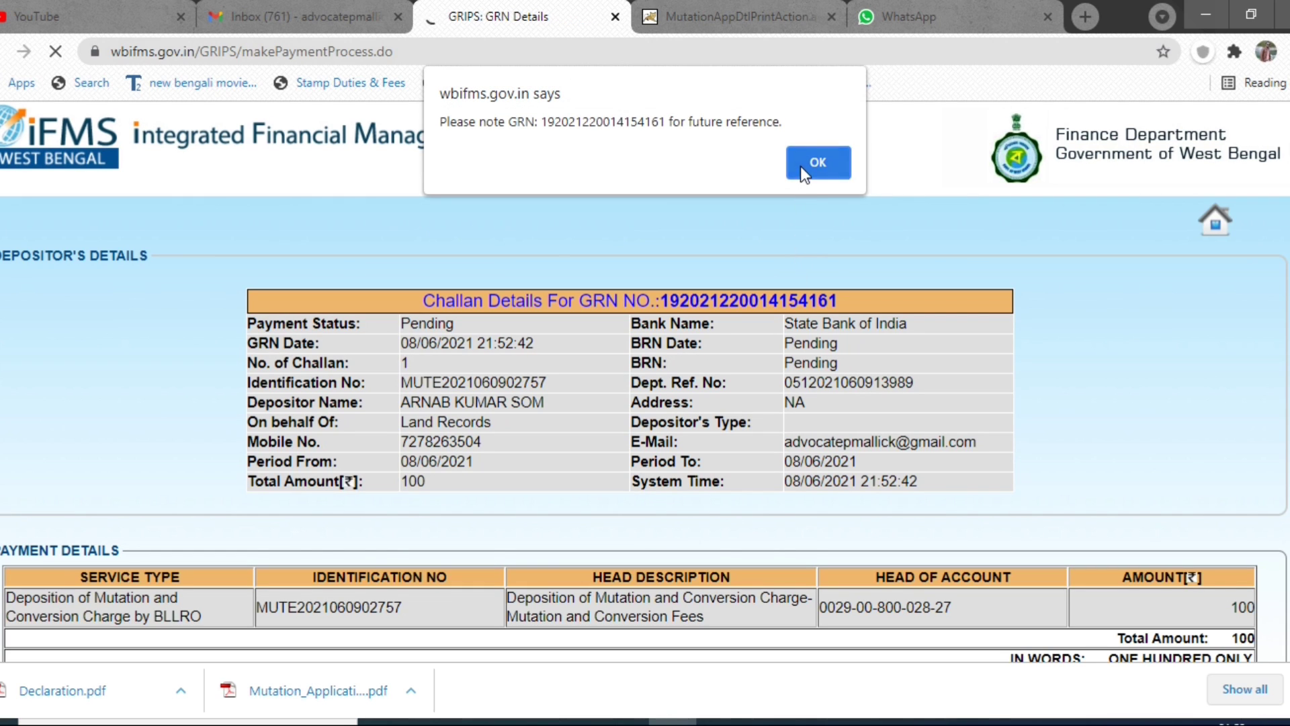
pyautogui.click(800, 166)
pyautogui.scroll(-3, 623, 444)
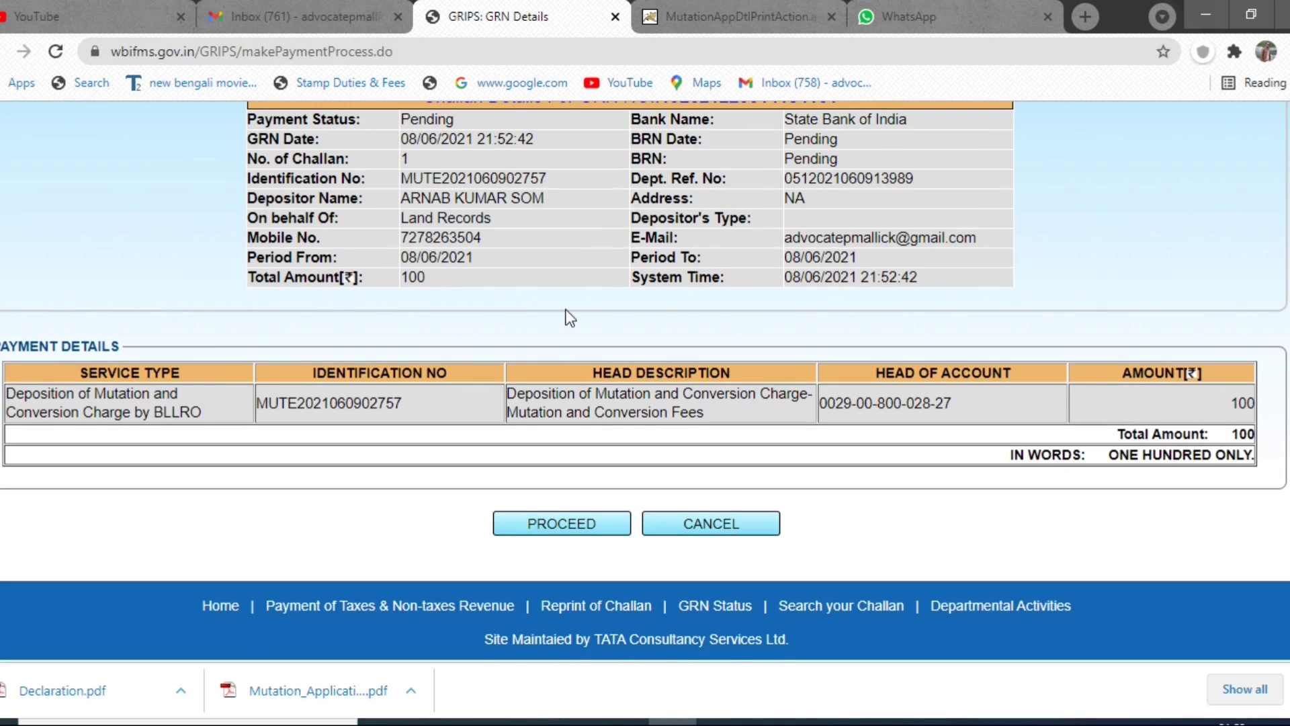
pyautogui.scroll(3, 567, 317)
pyautogui.moveTo(654, 299); pyautogui.dragTo(847, 292)
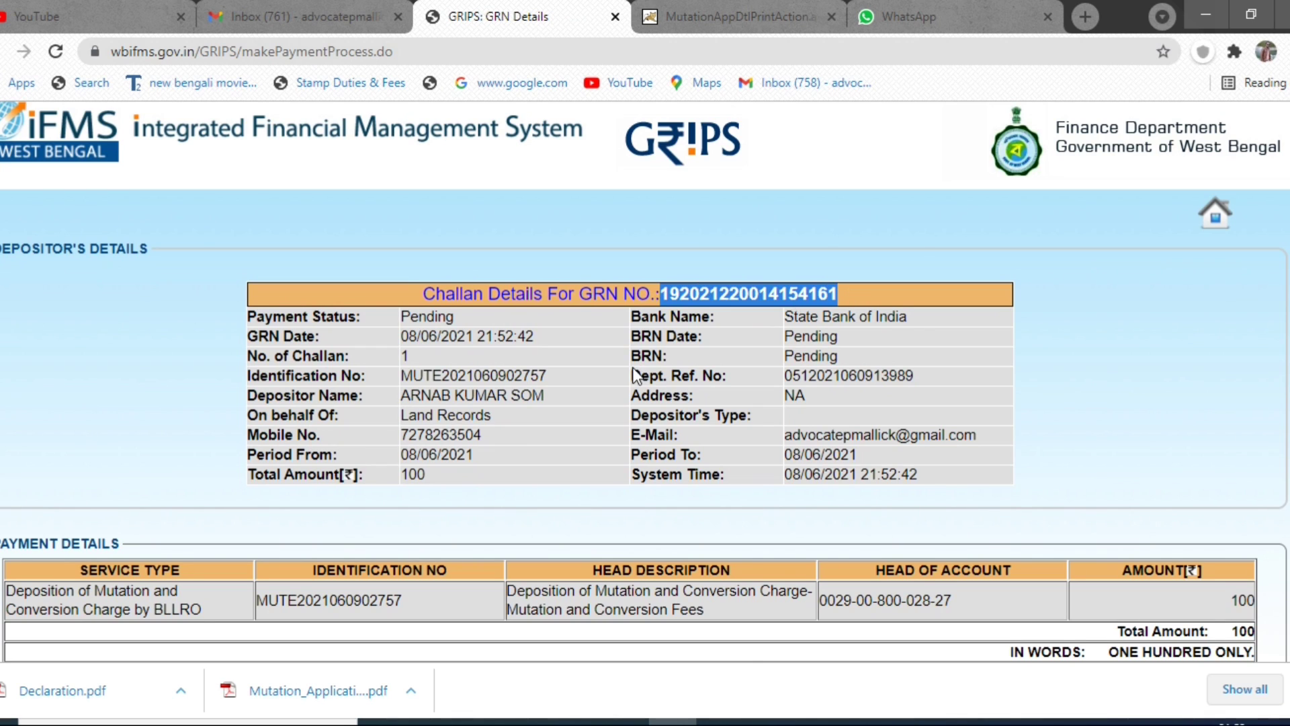
pyautogui.scroll(-3, 602, 430)
pyautogui.click(552, 517)
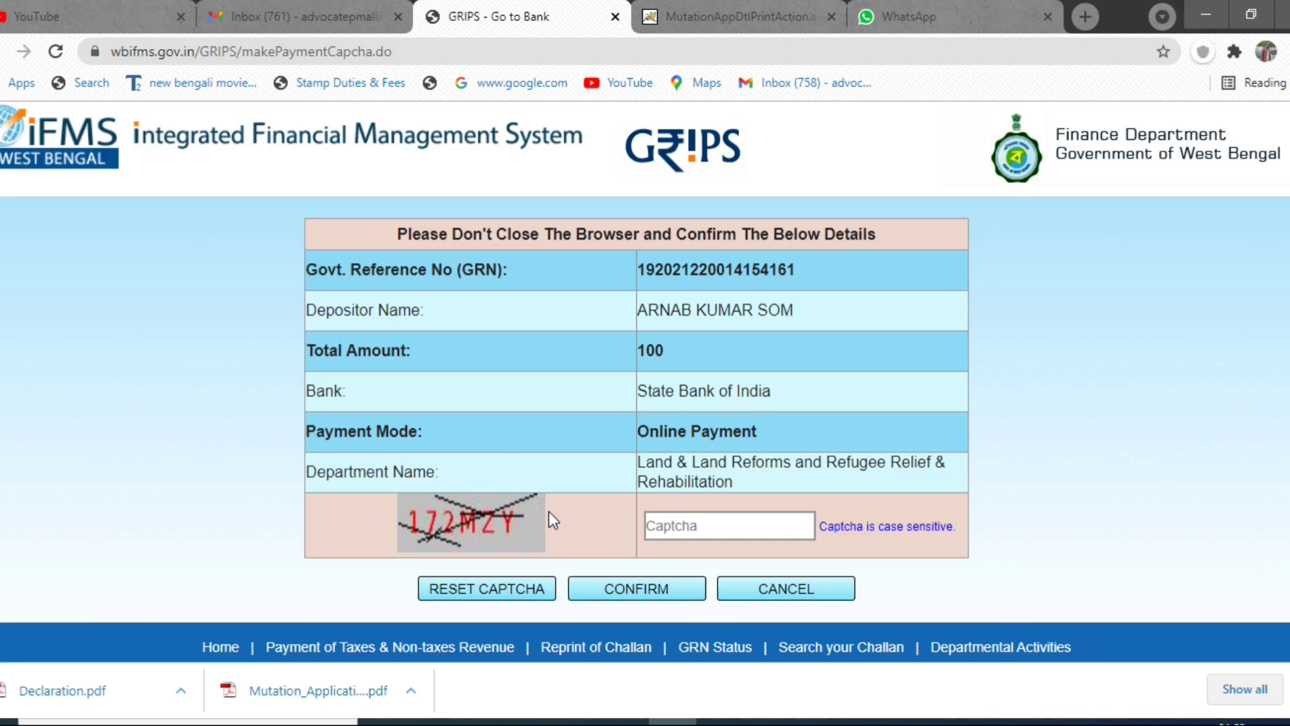
# Step: Submit the captcha, then retype a fresh captcha after the invalid rejection and resubmit
pyautogui.click(701, 517)
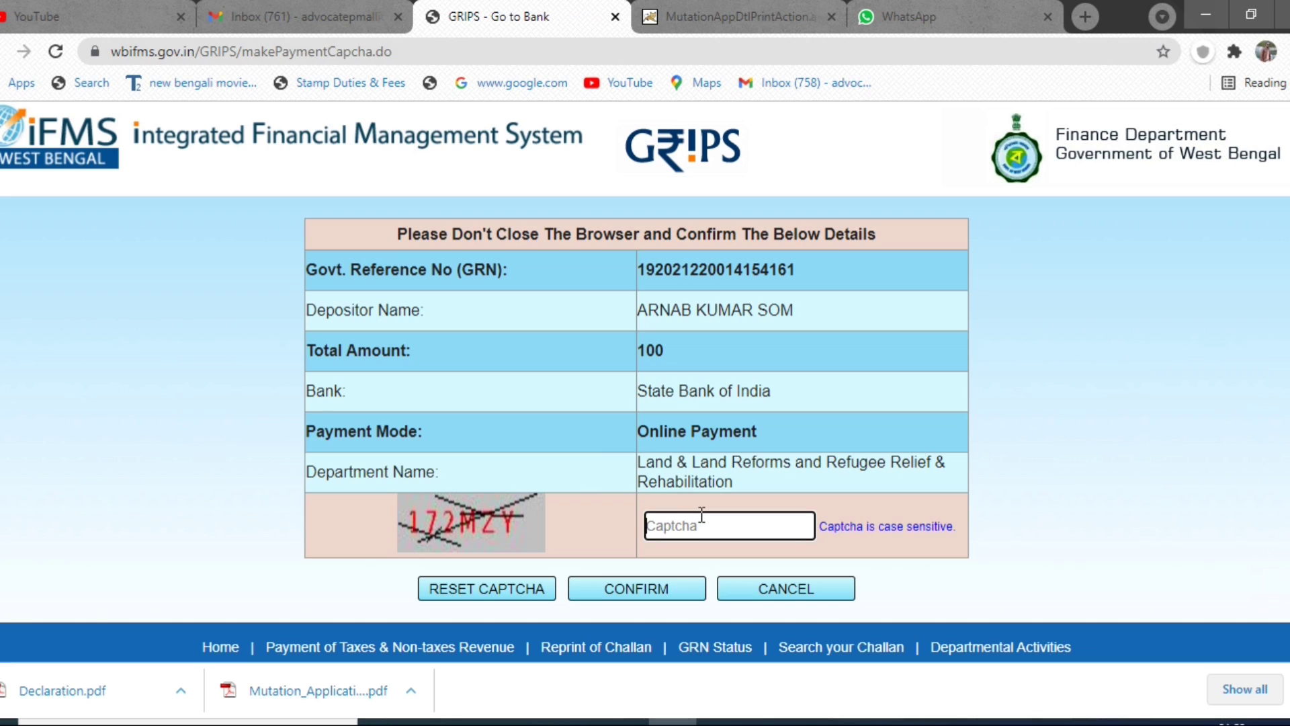
pyautogui.write('172M2Y')
pyautogui.scroll(-1, 911, 554)
pyautogui.click(607, 547)
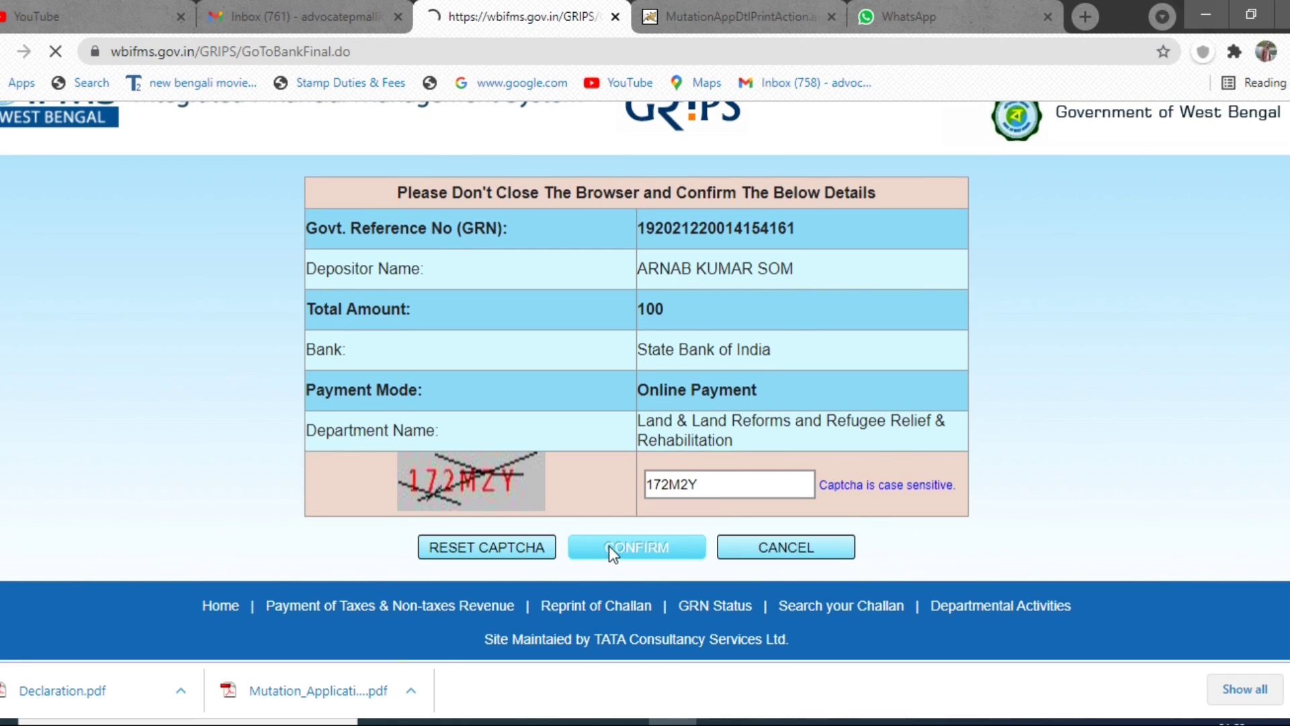
pyautogui.click(686, 566)
pyautogui.write('LU')
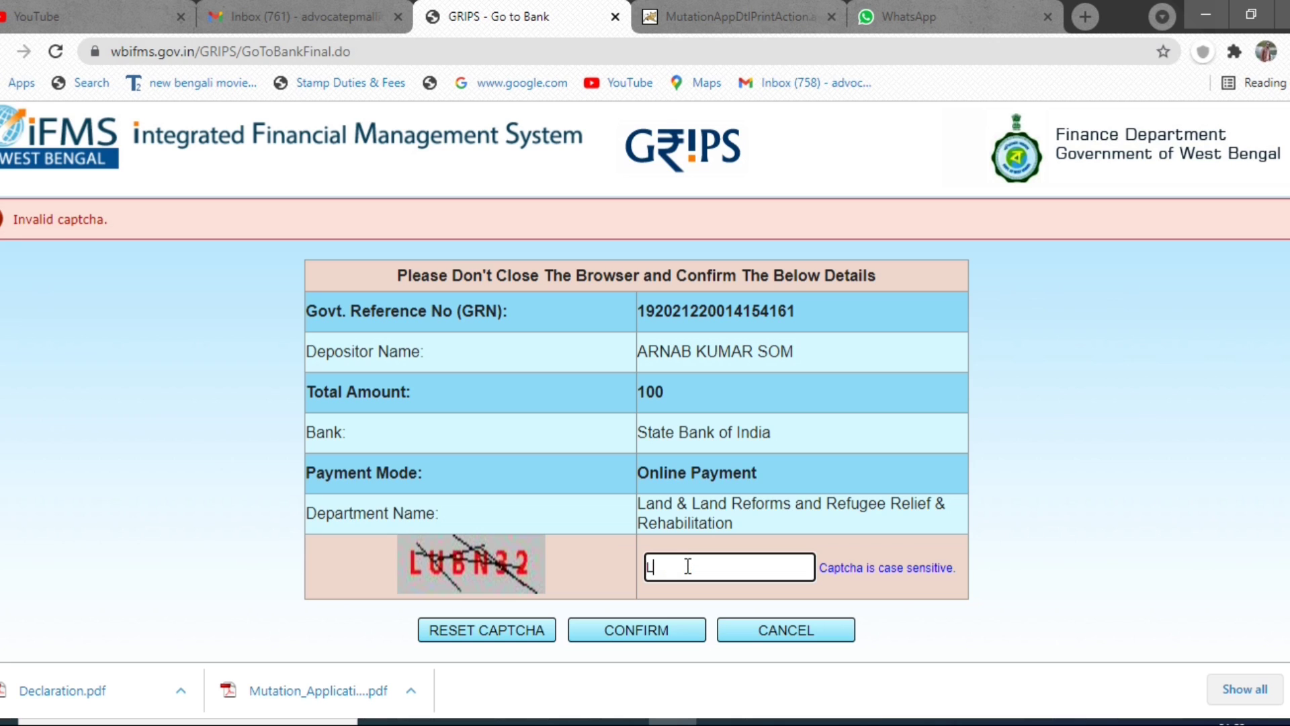
pyautogui.write('BN32')
pyautogui.click(655, 636)
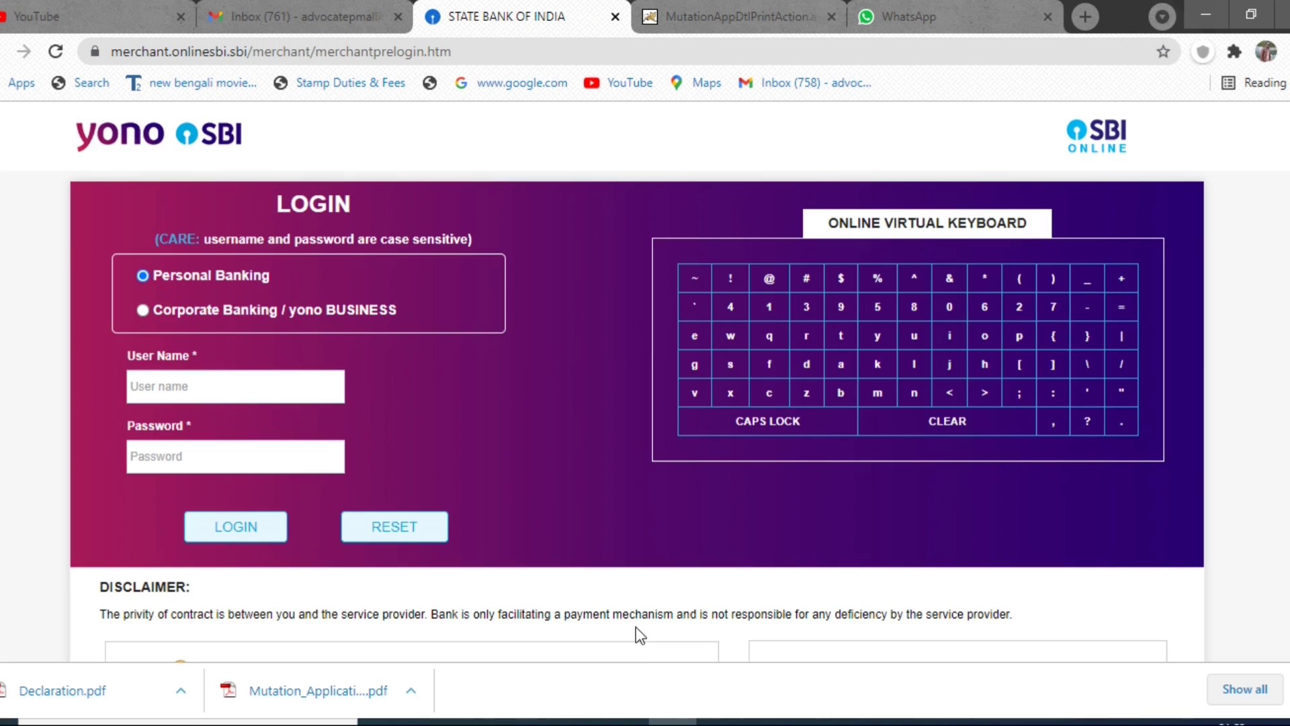
# Step: Enter the bank user name and password and attempt the SBI Online login
pyautogui.click(236, 386)
pyautogui.click(320, 464)
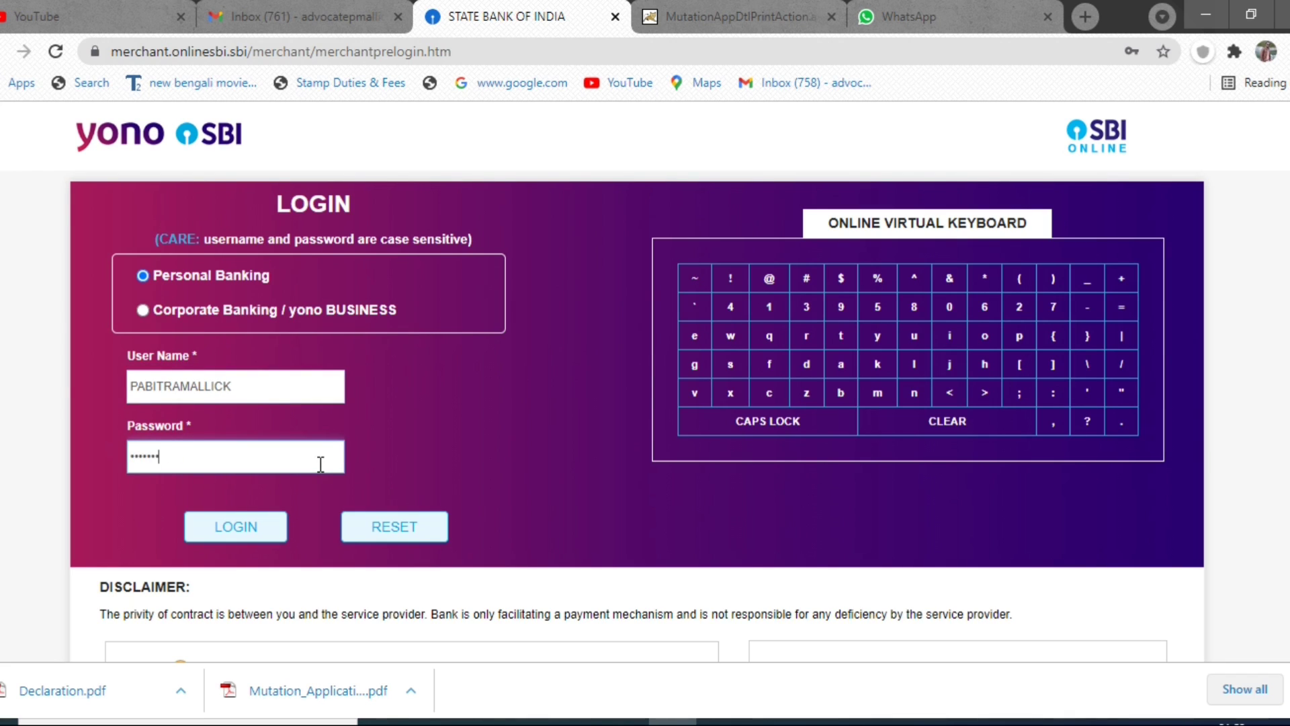
pyautogui.press('BackSpace')
pyautogui.press('BackSpace')
pyautogui.write('••••••••••')
pyautogui.click(250, 526)
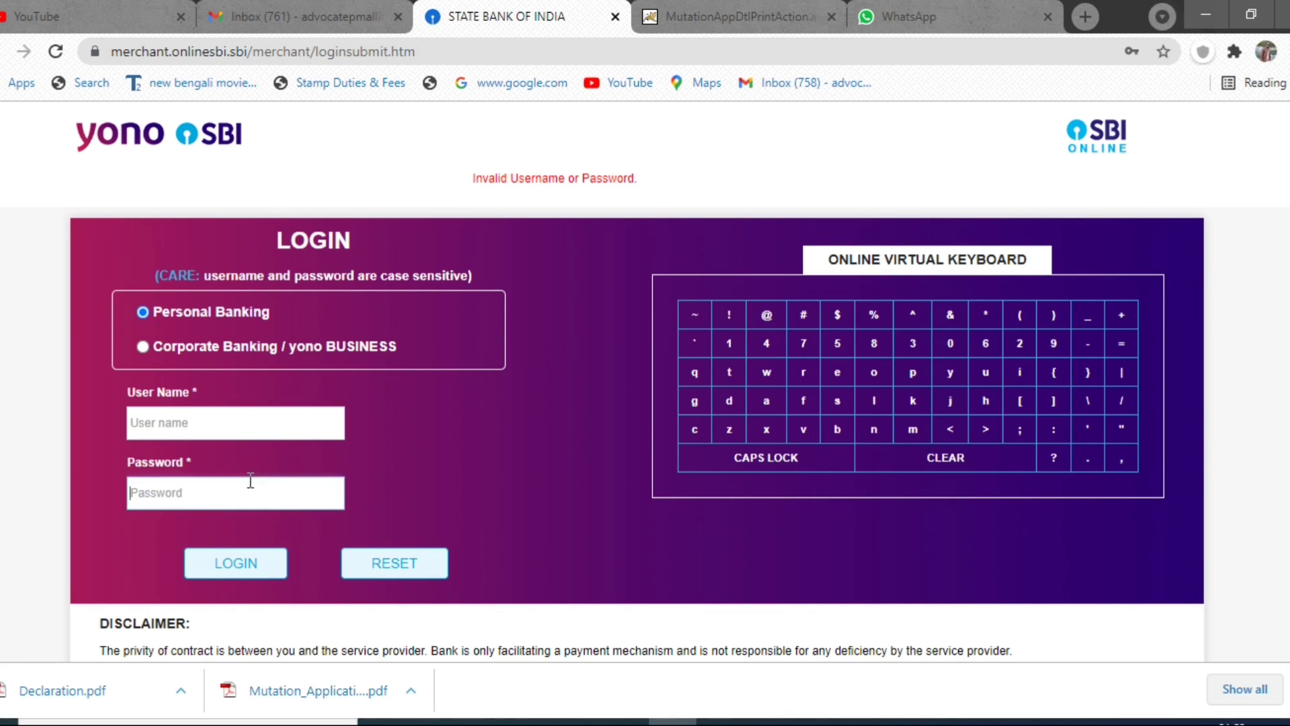
# Step: Re-enter the user name and password after the invalid-credentials error and sign in
pyautogui.click(231, 418)
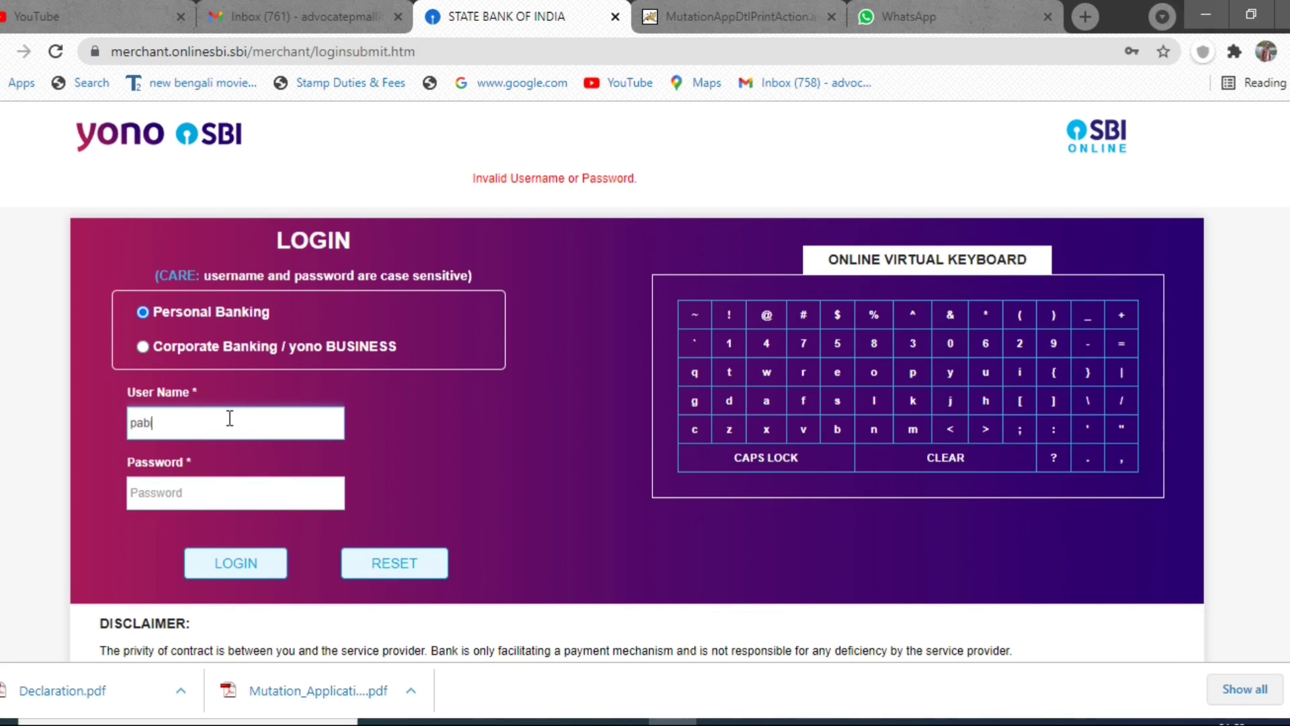
pyautogui.click(242, 486)
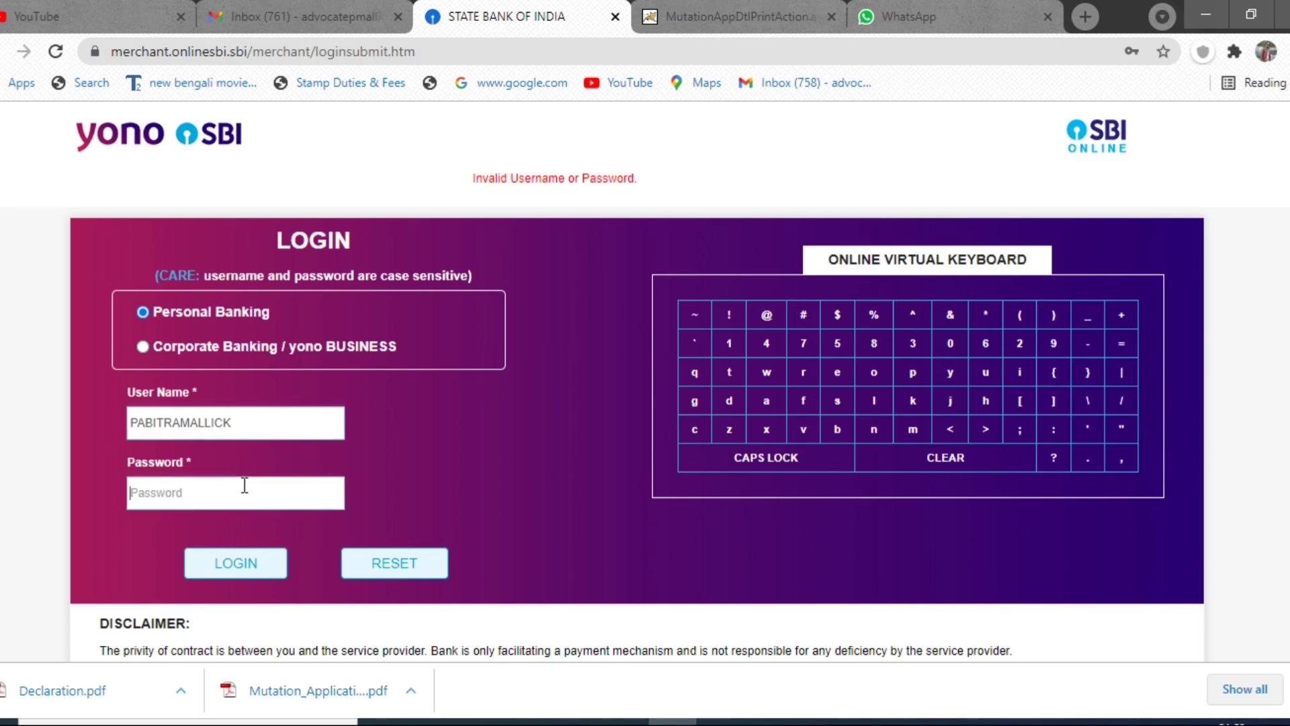
pyautogui.write('•')
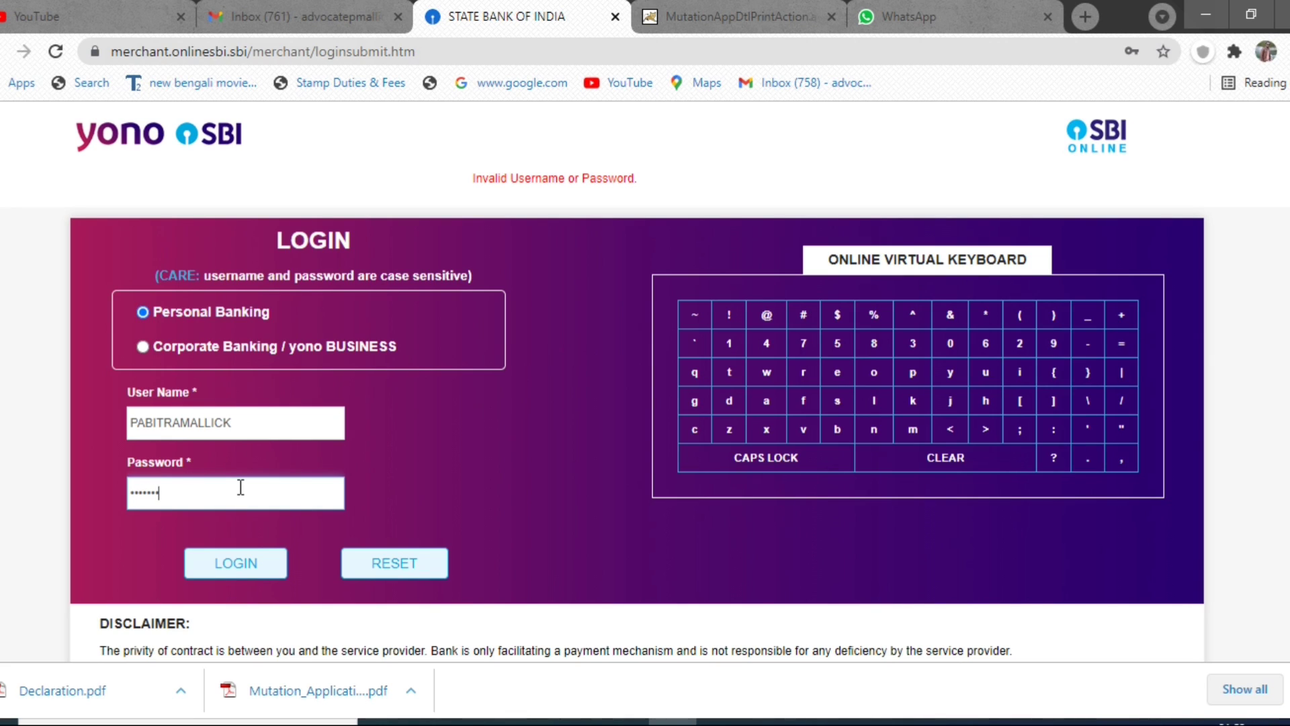
pyautogui.click(267, 555)
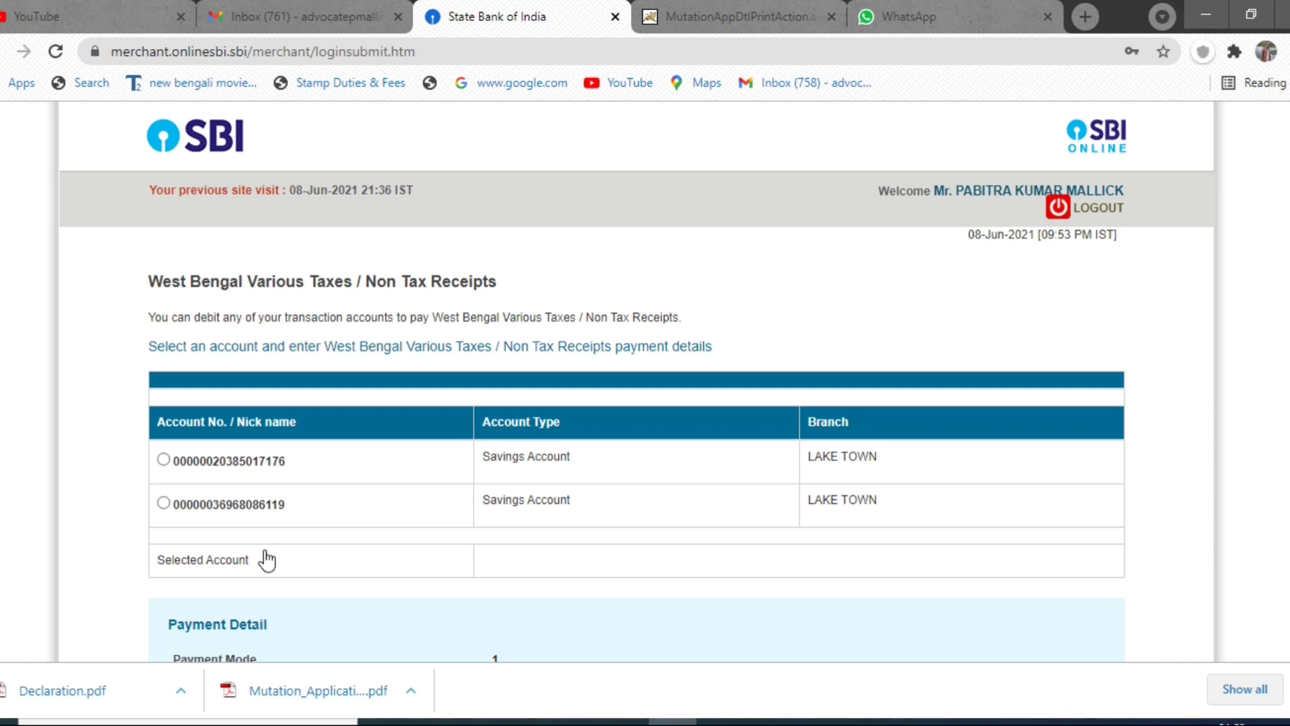
# Step: Choose the first savings account and confirm the 100 rupee challan debit
pyautogui.click(276, 474)
pyautogui.scroll(-3, 281, 486)
pyautogui.scroll(-5, 281, 485)
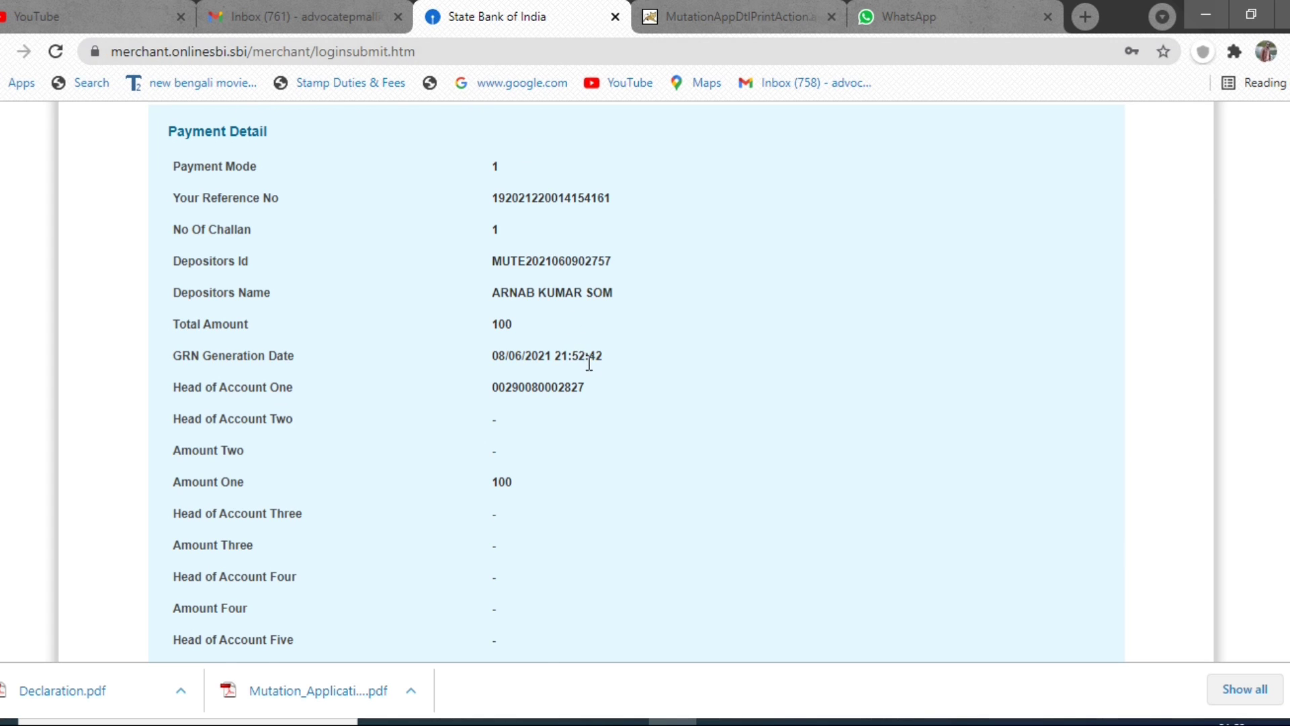
pyautogui.scroll(-10, 589, 363)
pyautogui.click(602, 462)
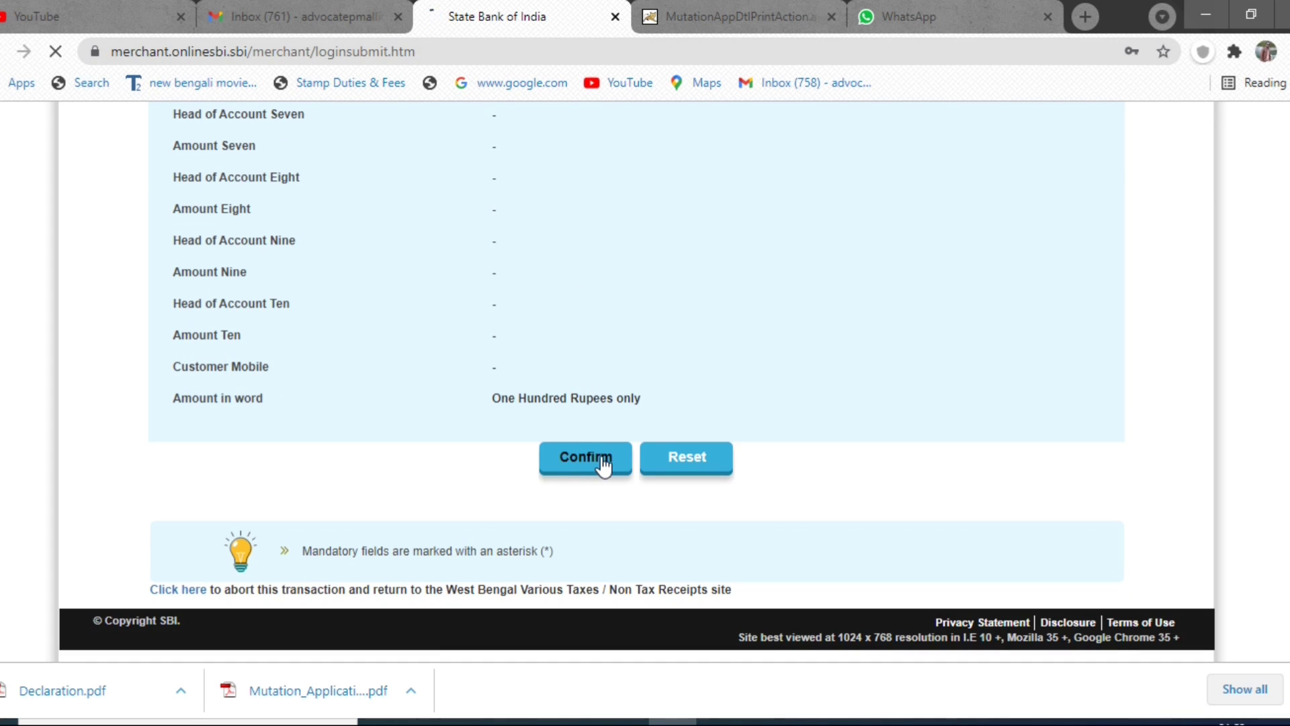
pyautogui.scroll(-18, 554, 446)
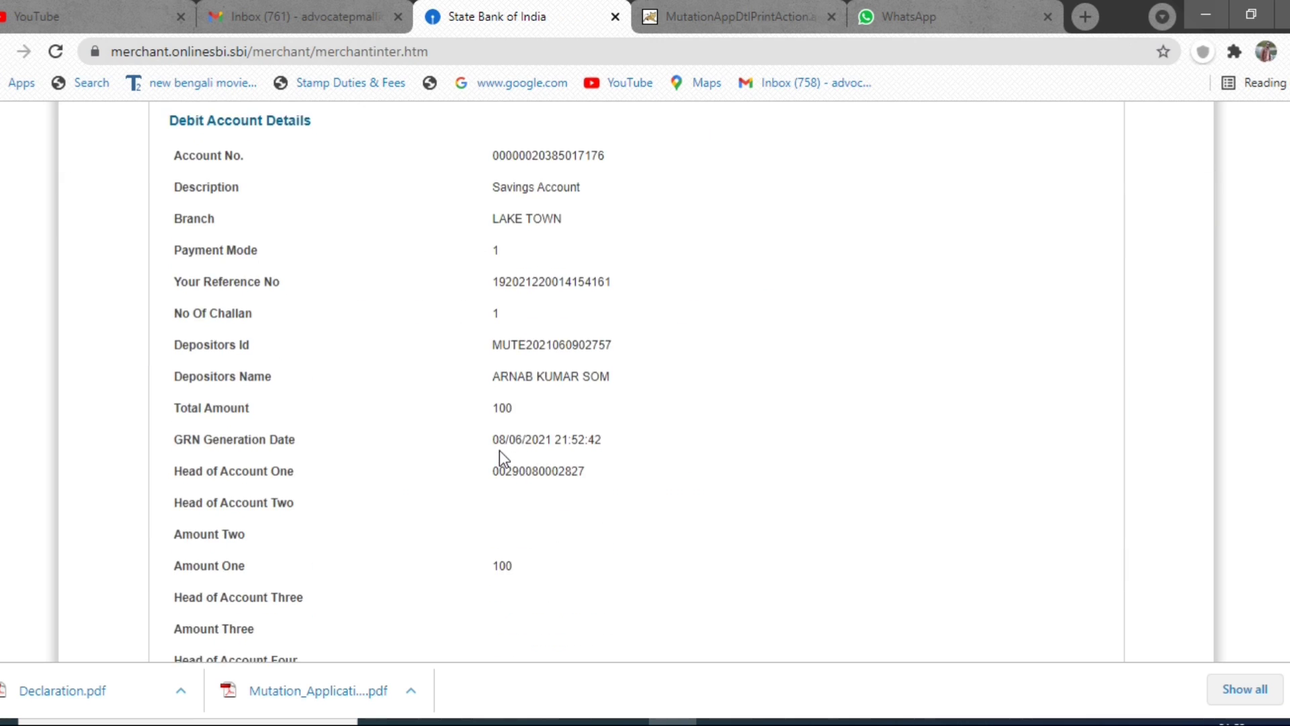
pyautogui.click(593, 500)
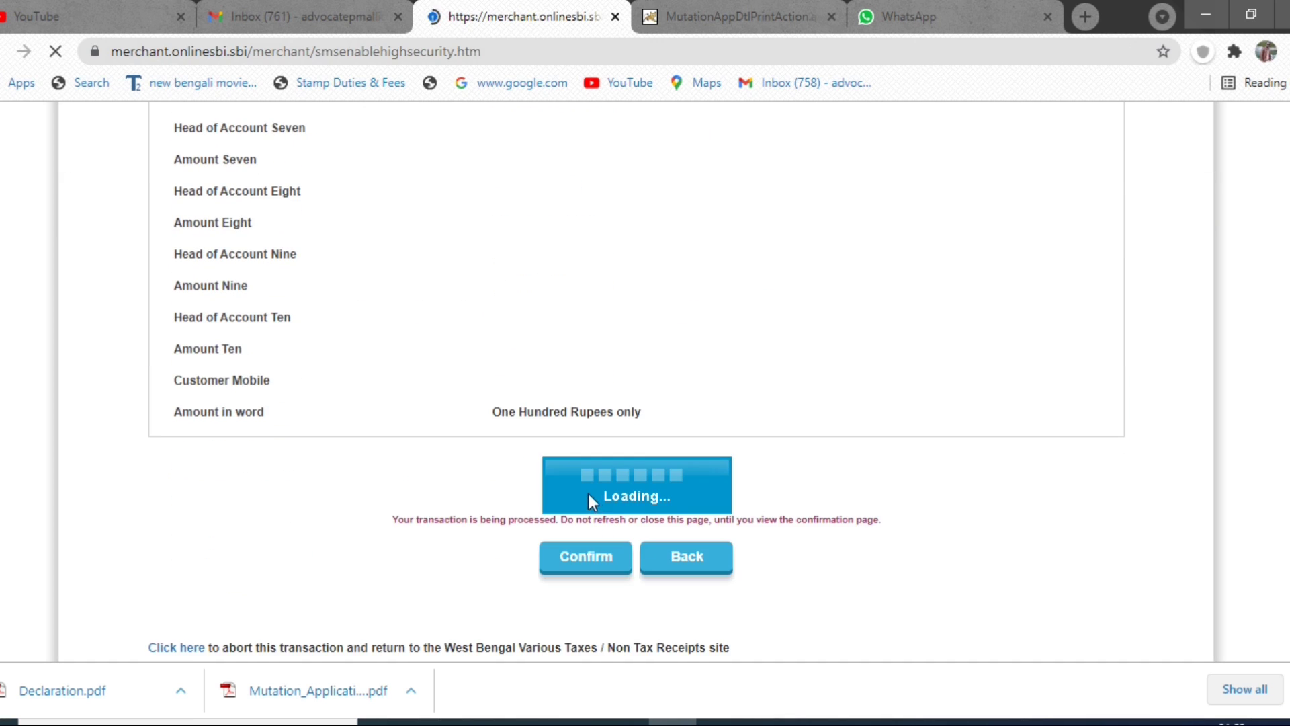
# Step: Verify the payment with the high security password and return to the West Bengal taxes site
pyautogui.click(663, 448)
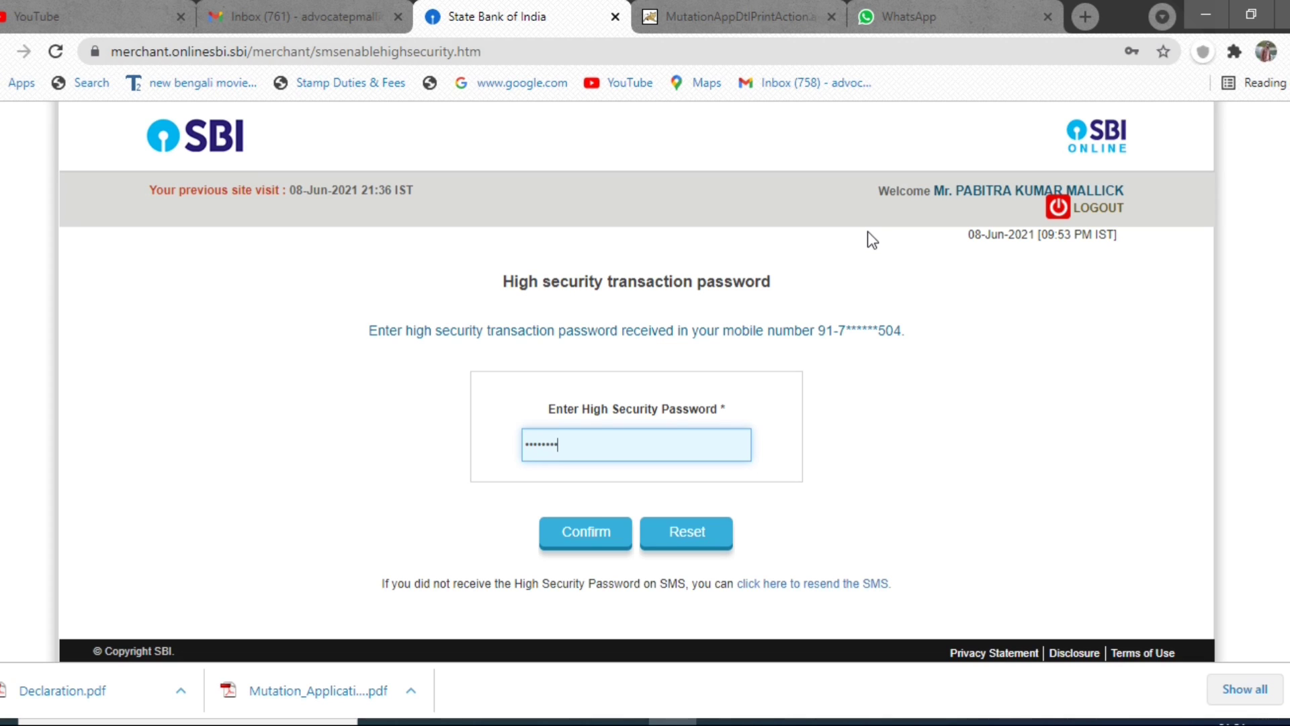
pyautogui.click(579, 535)
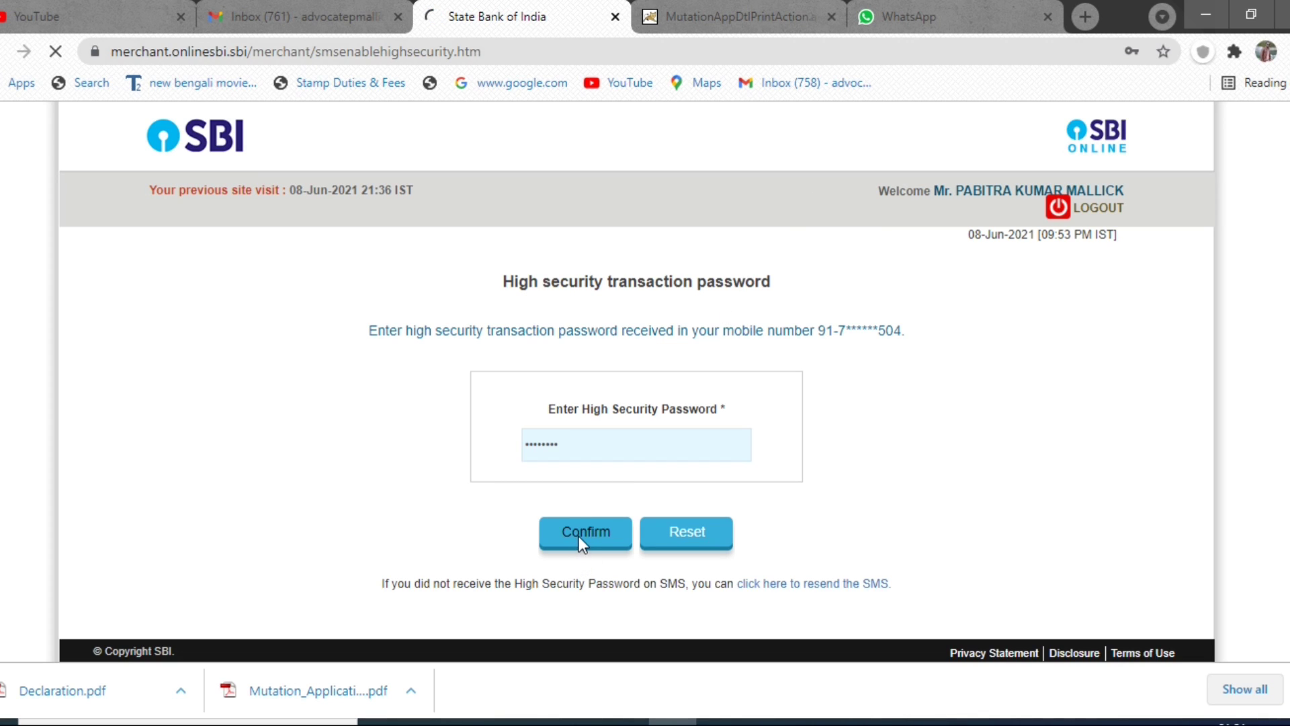
pyautogui.scroll(-1, 473, 497)
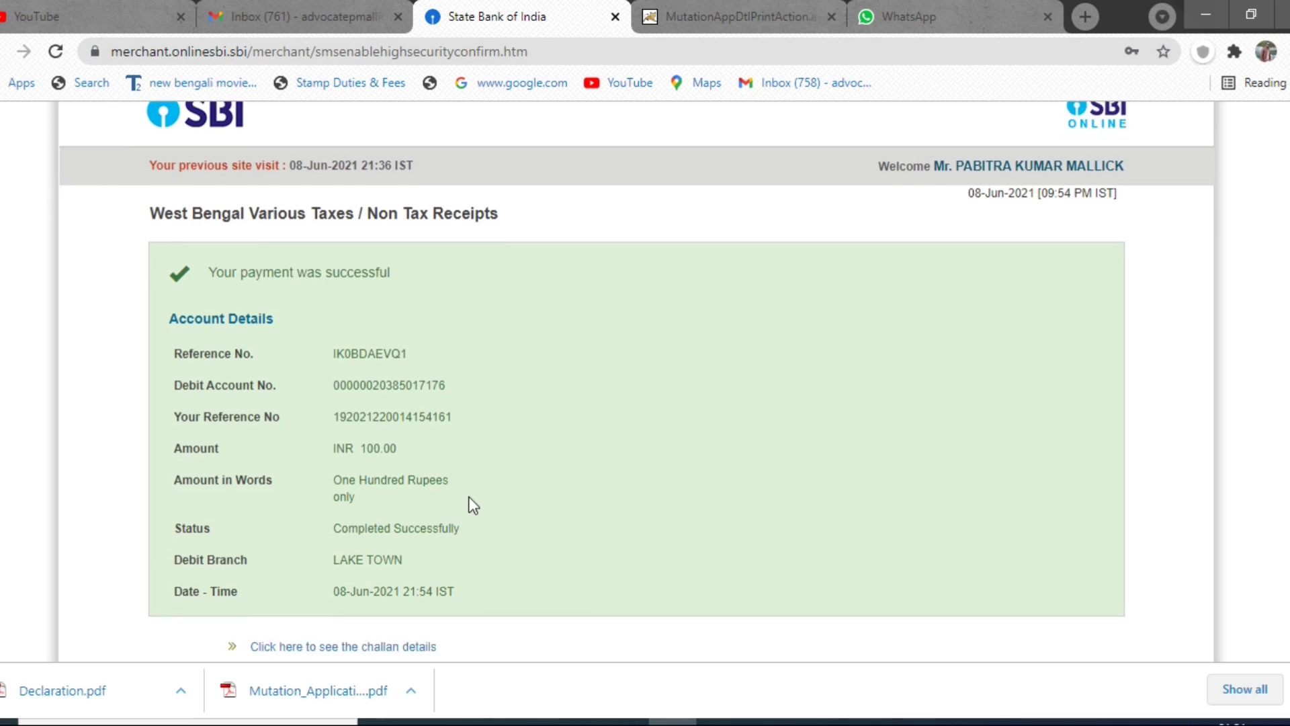
pyautogui.scroll(-3, 473, 505)
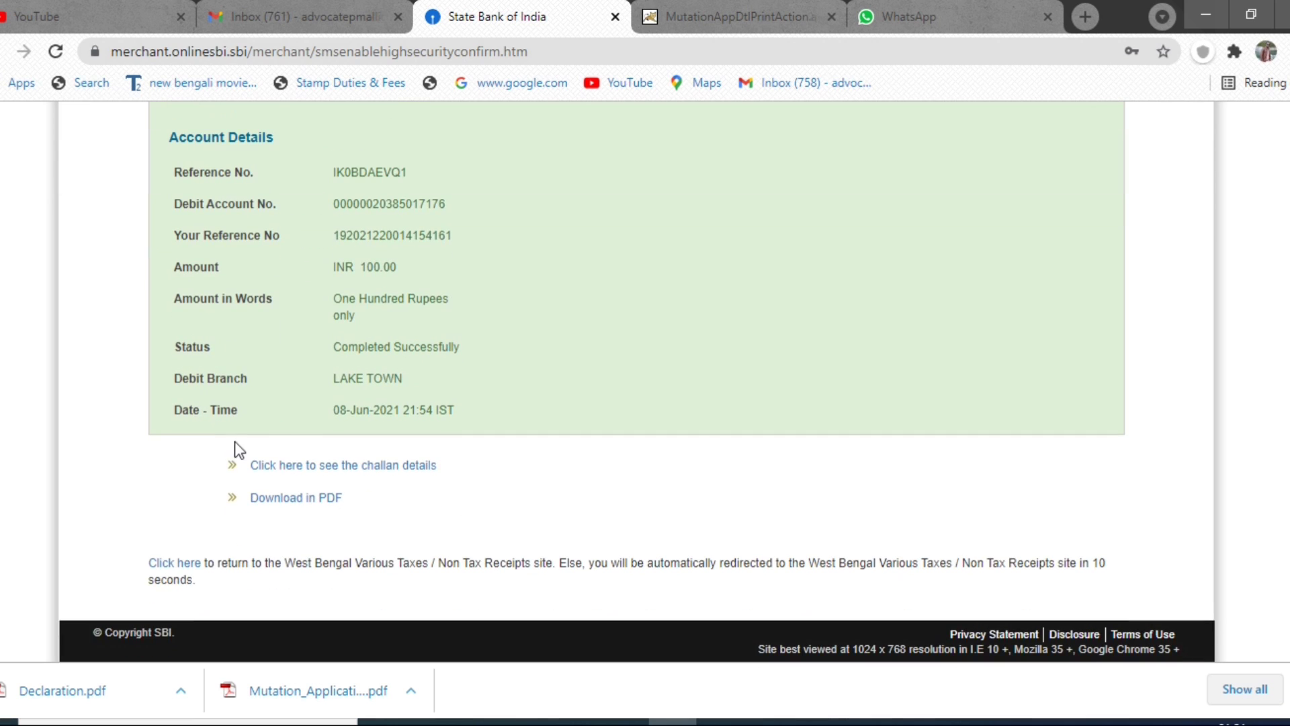
pyautogui.click(180, 563)
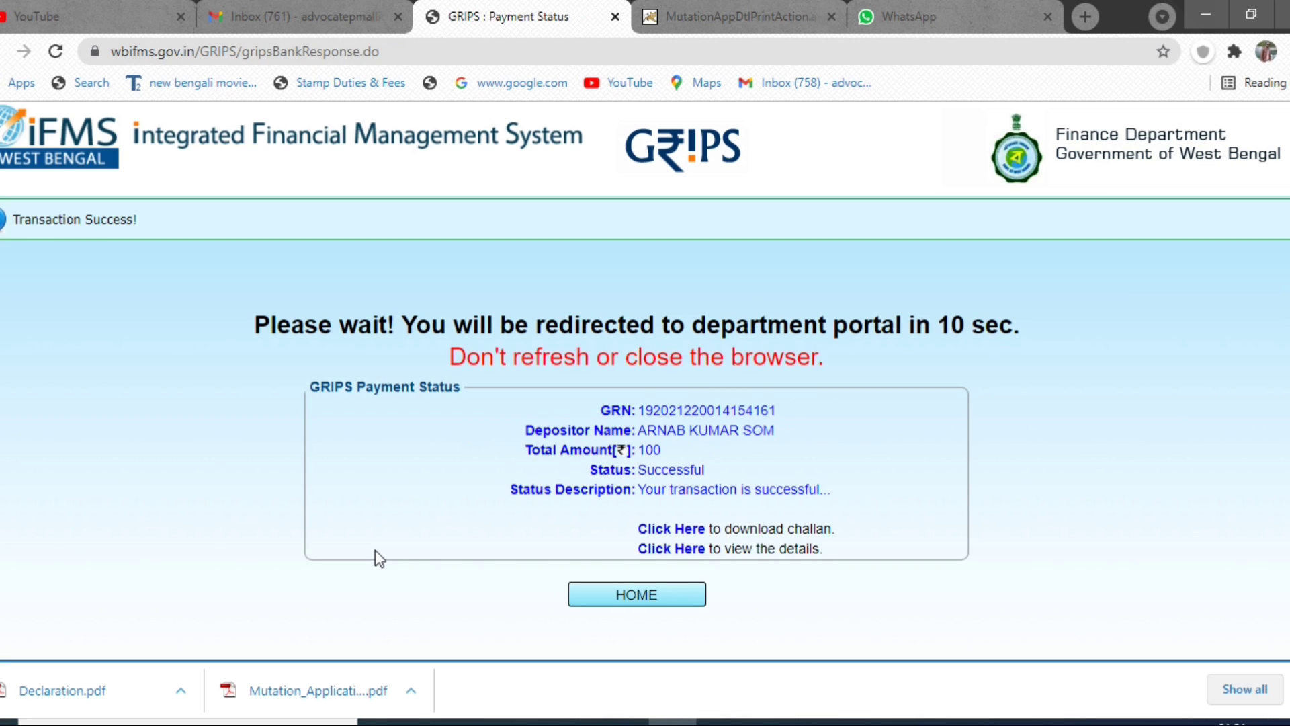
# Step: Download and view the GRIPS eChallan PDF, then switch back to the plot 8203 mutation printout
pyautogui.click(660, 528)
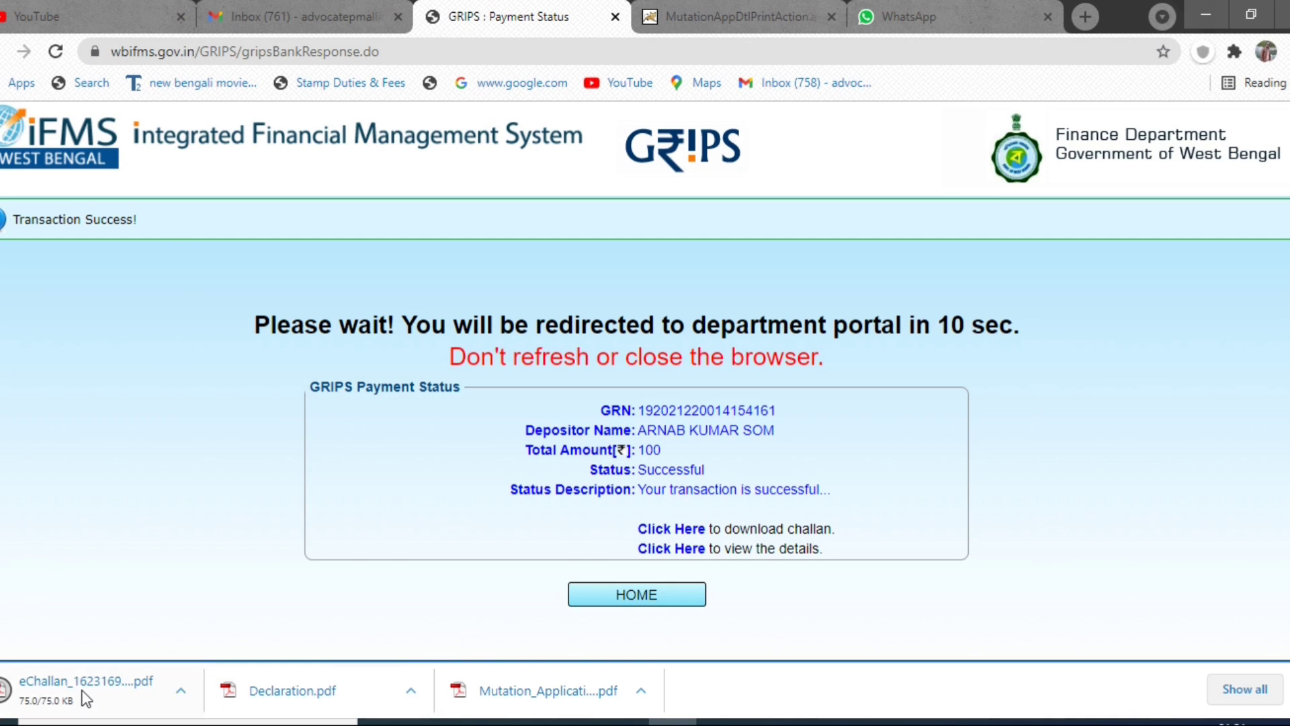
pyautogui.click(92, 692)
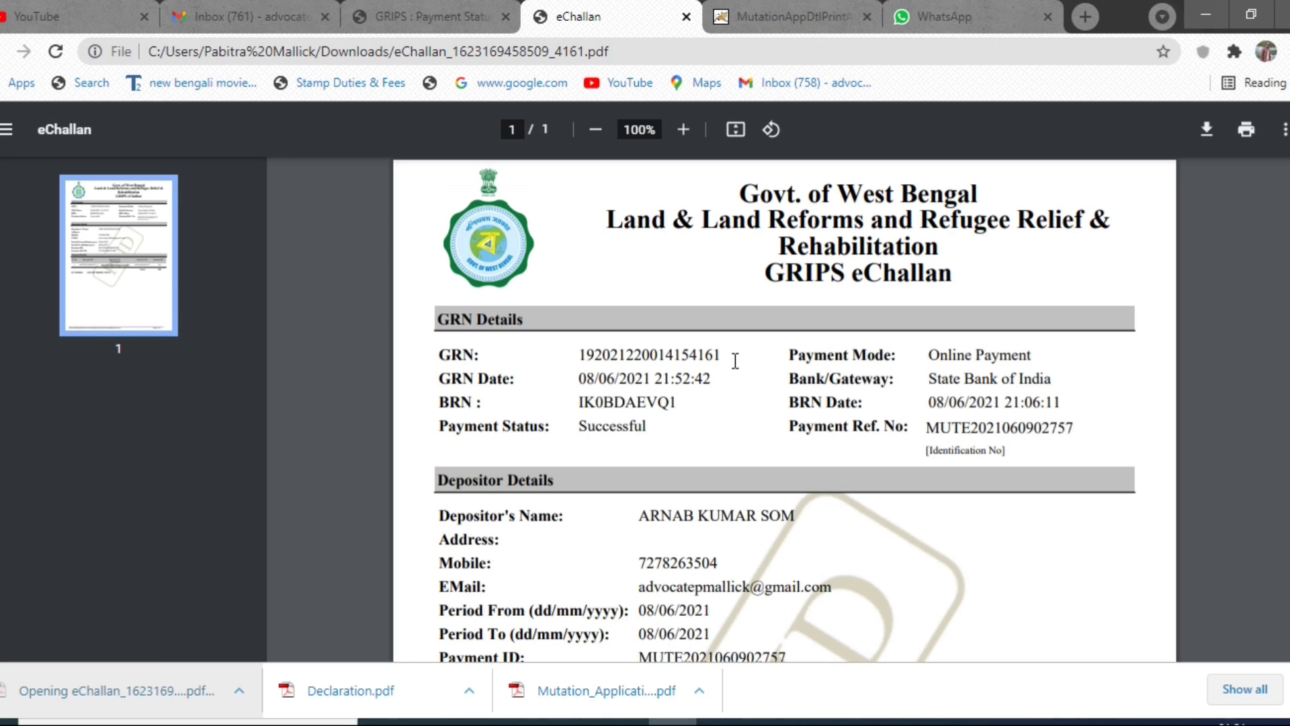
pyautogui.scroll(-5, 735, 360)
pyautogui.scroll(5, 732, 396)
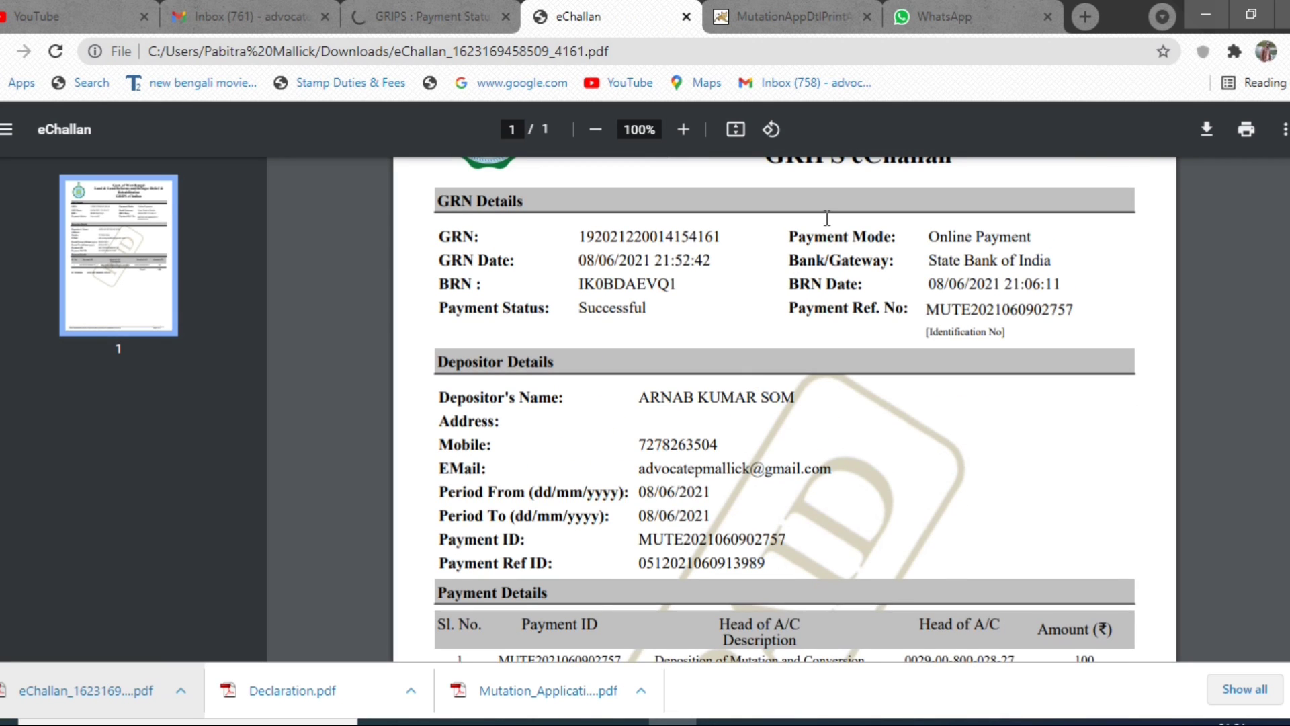
pyautogui.hotkey('ctrl', 'Tab')
pyautogui.scroll(-5, 699, 573)
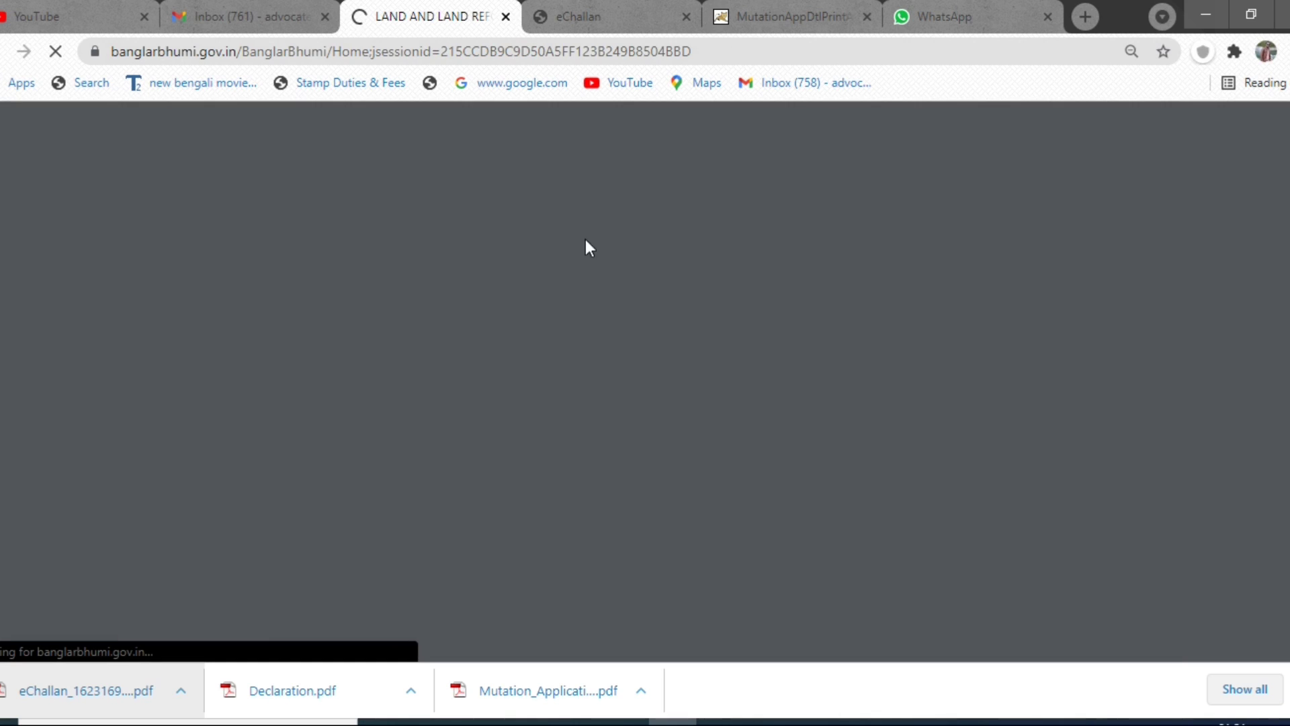
# Step: Log in to Banglarbhumi through Citizen Services using captcha 1G1Z3K
pyautogui.click(440, 13)
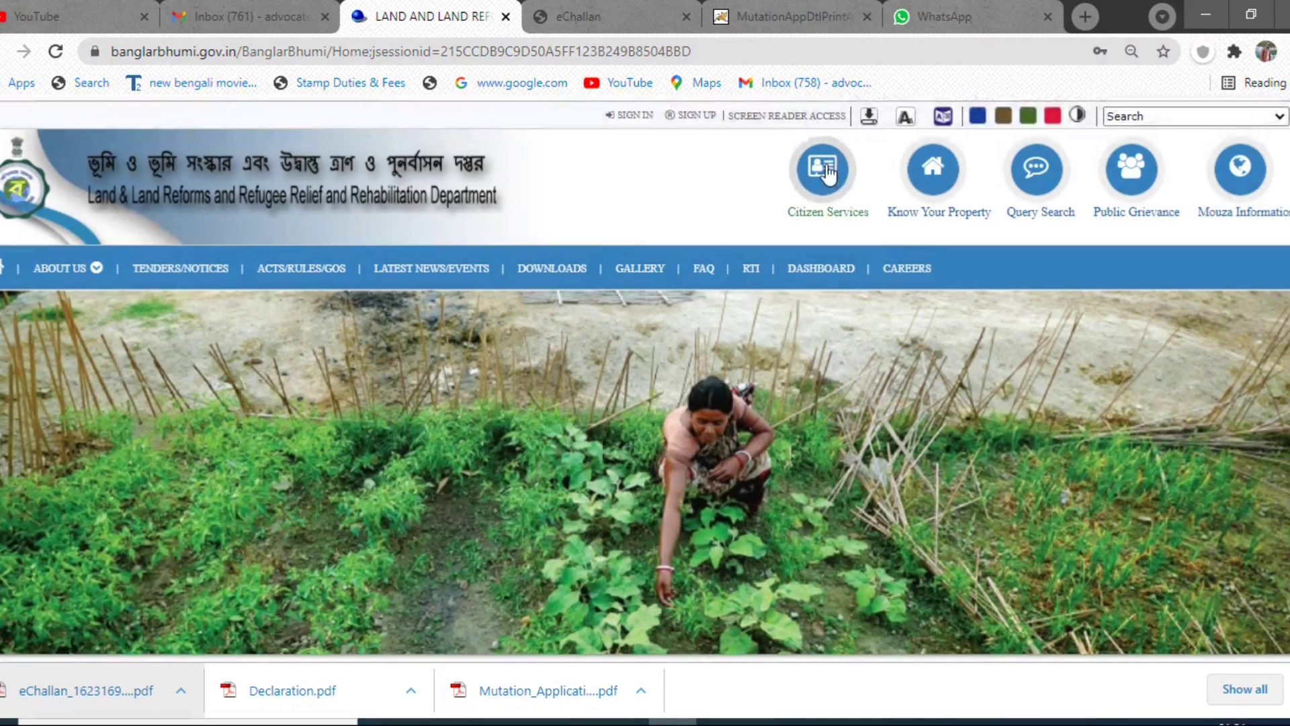
pyautogui.click(828, 173)
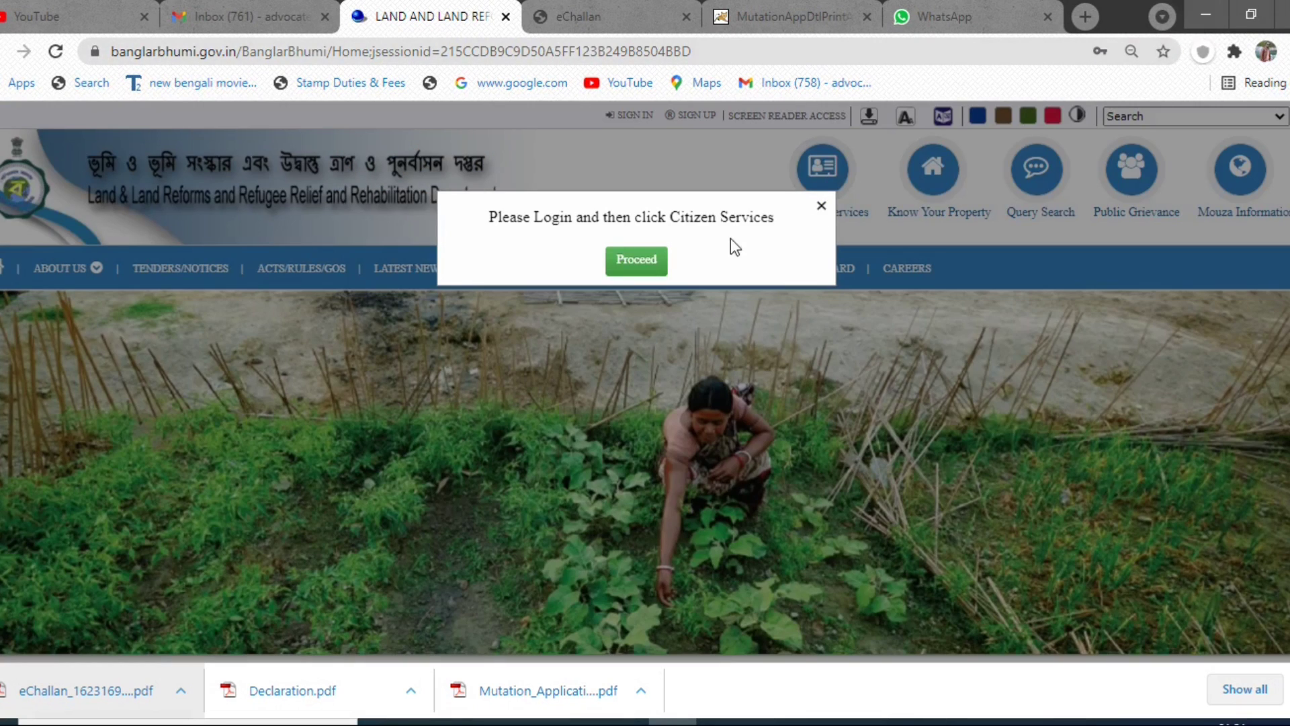
pyautogui.click(628, 257)
pyautogui.click(617, 379)
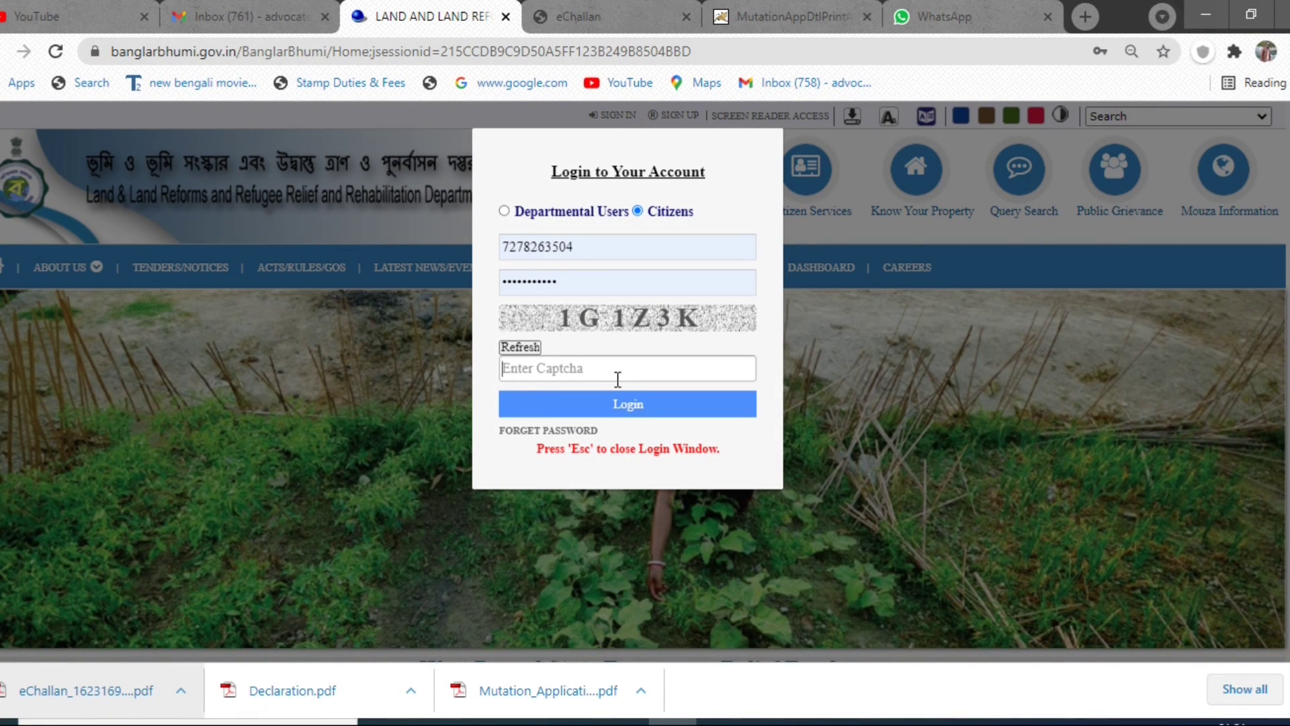
pyautogui.write('1g1z3')
pyautogui.press('BackSpace')
pyautogui.press('BackSpace')
pyautogui.press('BackSpace')
pyautogui.press('BackSpace')
pyautogui.press('BackSpace')
pyautogui.write('1G1Z3K')
pyautogui.click(639, 404)
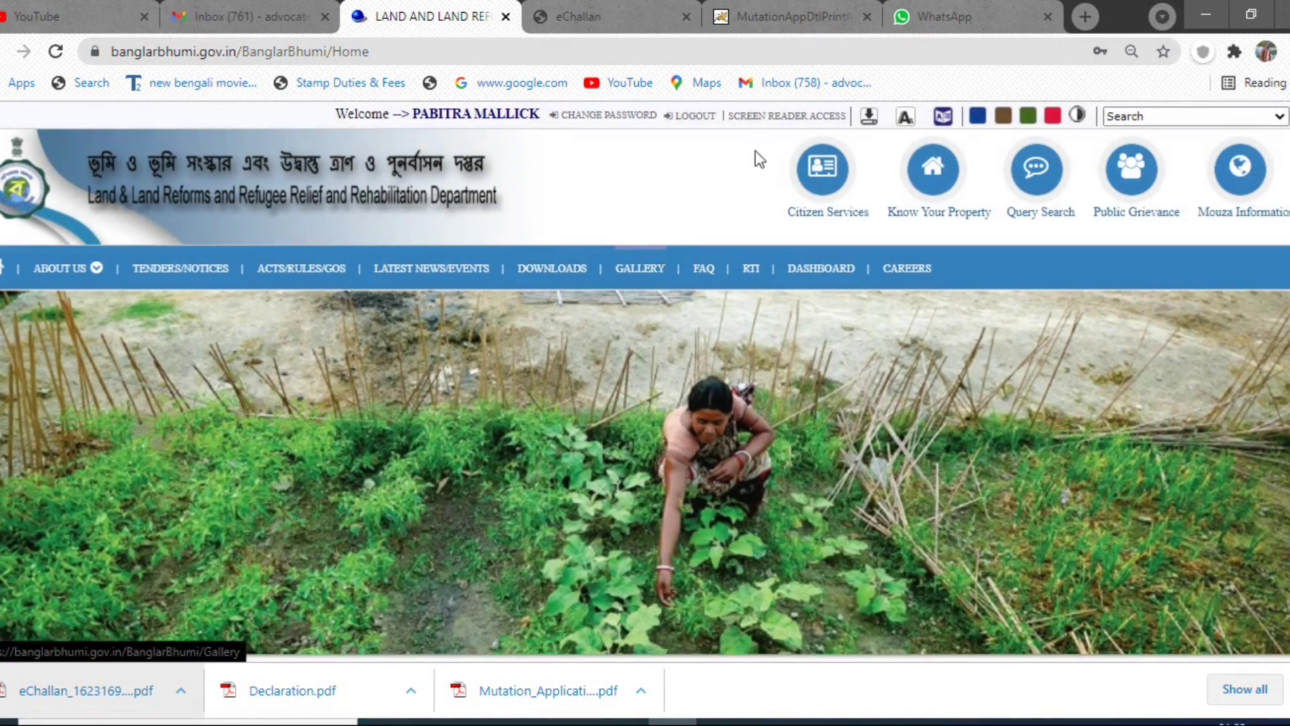
pyautogui.click(827, 175)
# Step: Open Online Application > Mutation Application and show its 'SoP for disposal of Mutation' tab
pyautogui.click(613, 243)
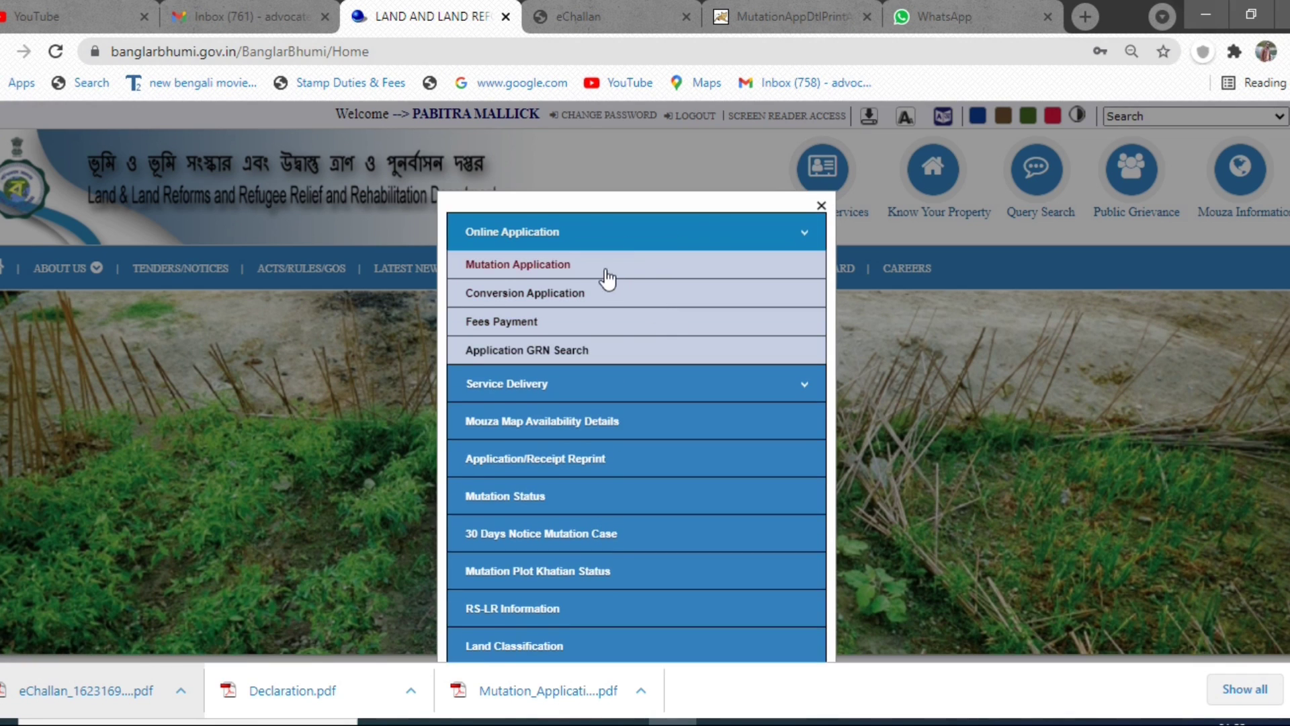
pyautogui.click(566, 272)
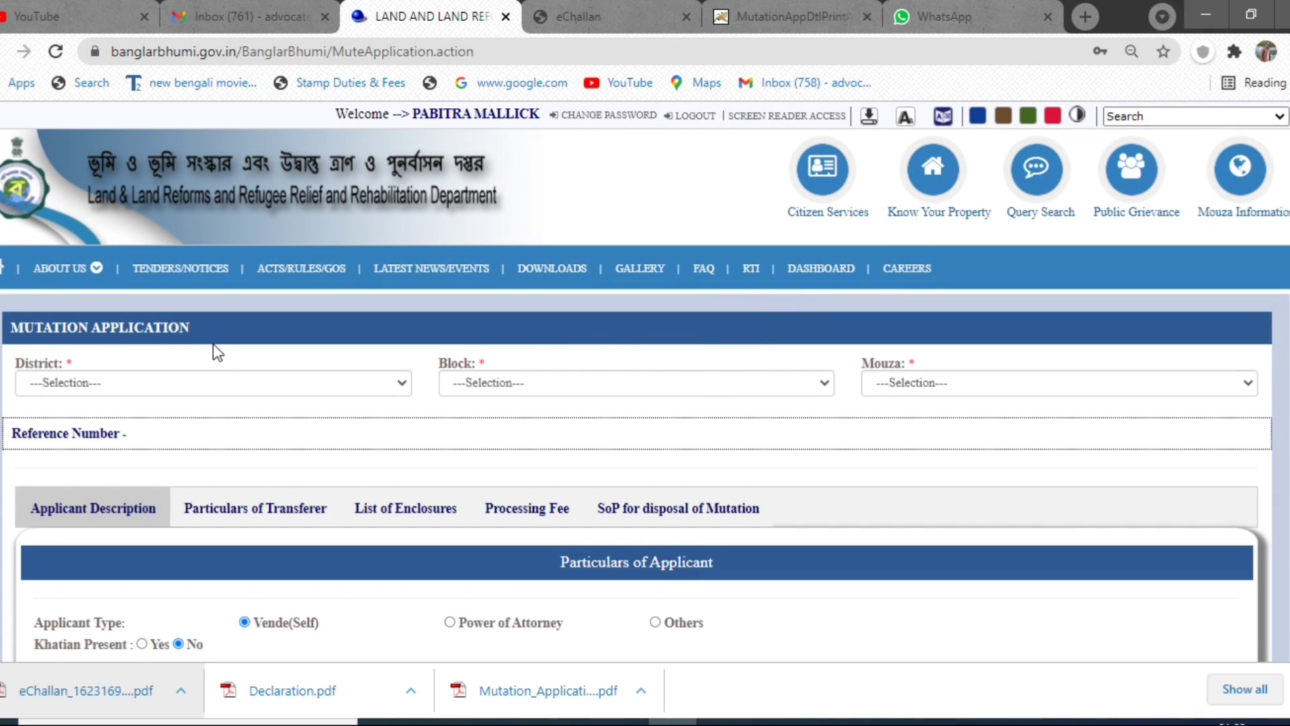
pyautogui.scroll(-5, 255, 383)
pyautogui.scroll(4, 257, 383)
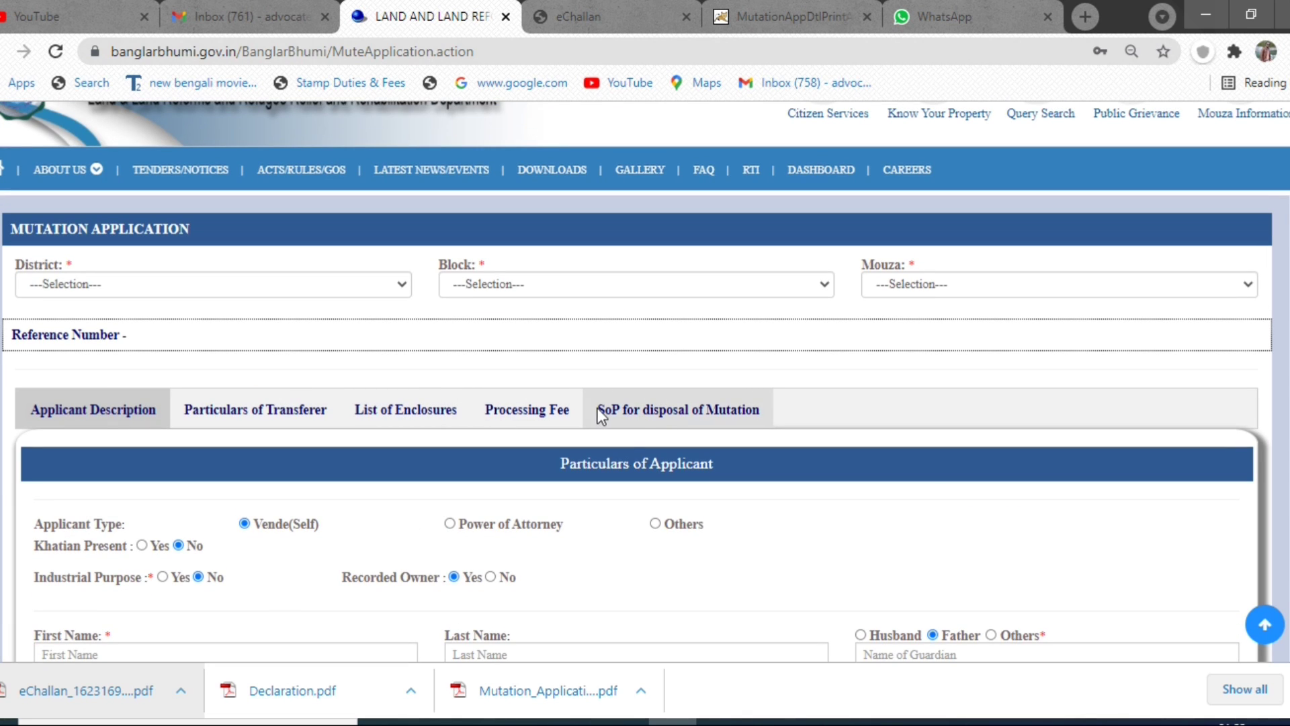
pyautogui.click(732, 417)
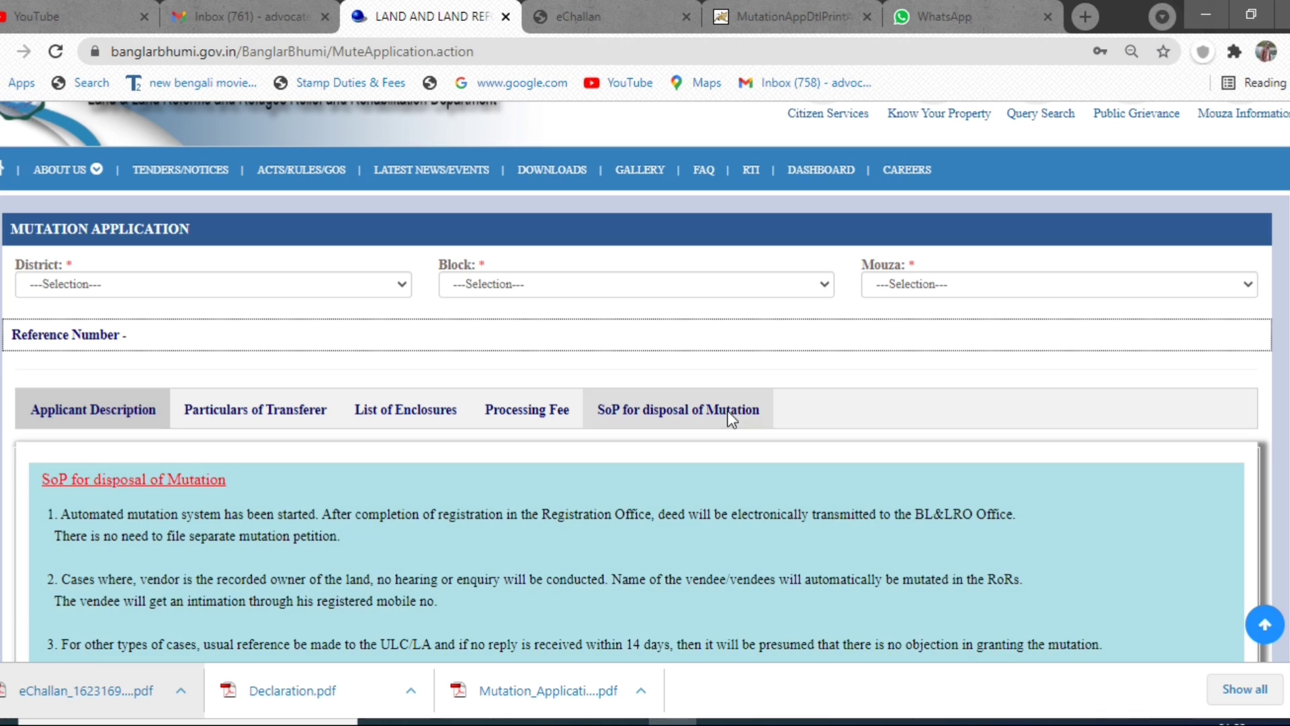
pyautogui.scroll(-4, 645, 363)
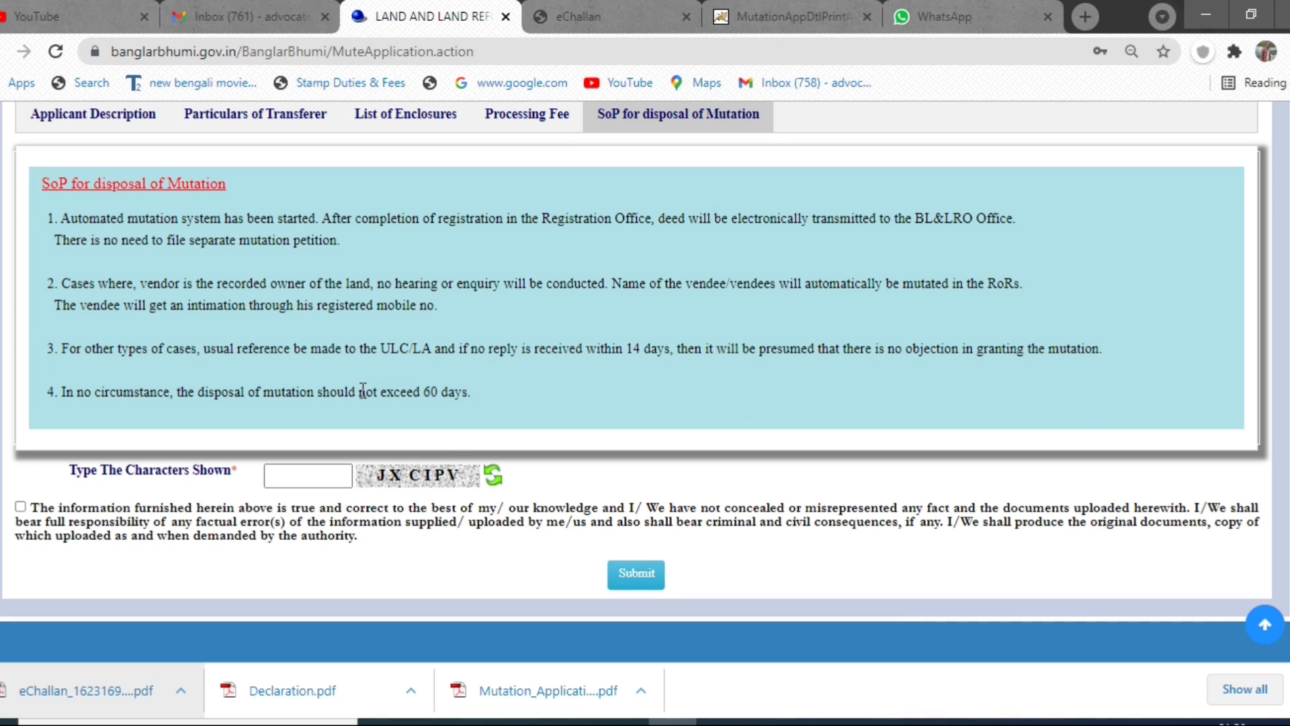
pyautogui.moveTo(68, 392); pyautogui.dragTo(468, 393)
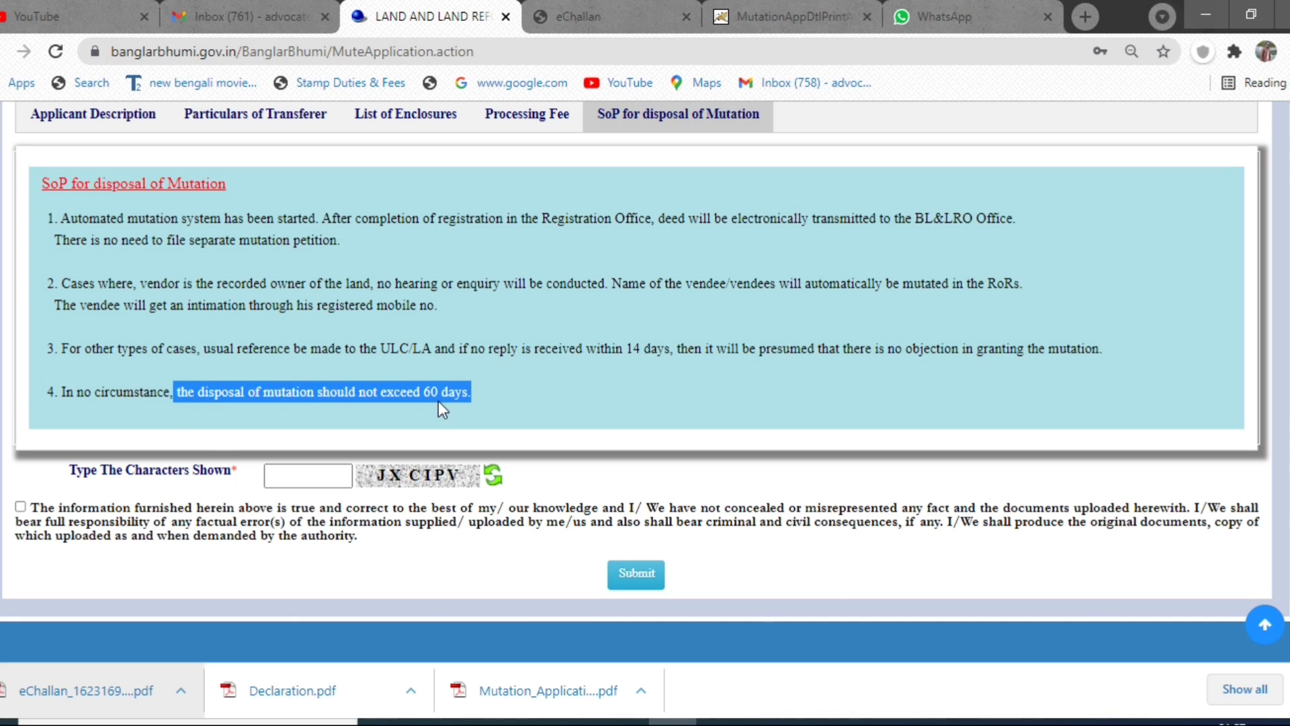
pyautogui.click(607, 415)
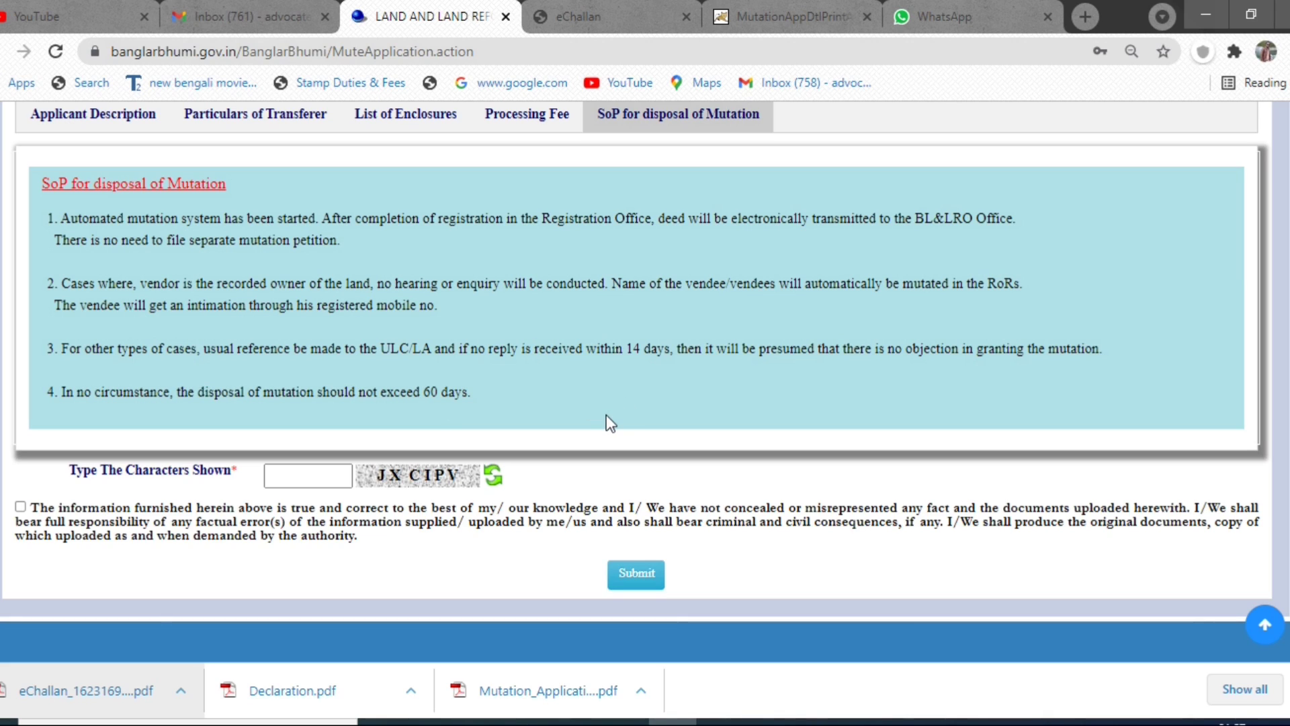